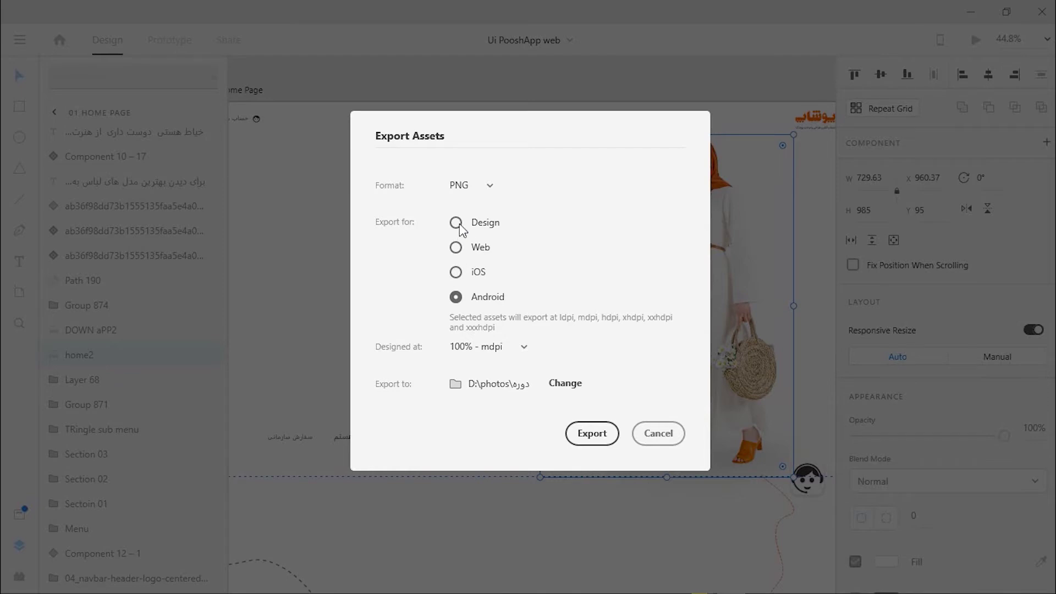
Export the home2 image as PNG with the Web preset, designed at 1x, to the D:\photos\دوره folder.
click(456, 250)
click(456, 226)
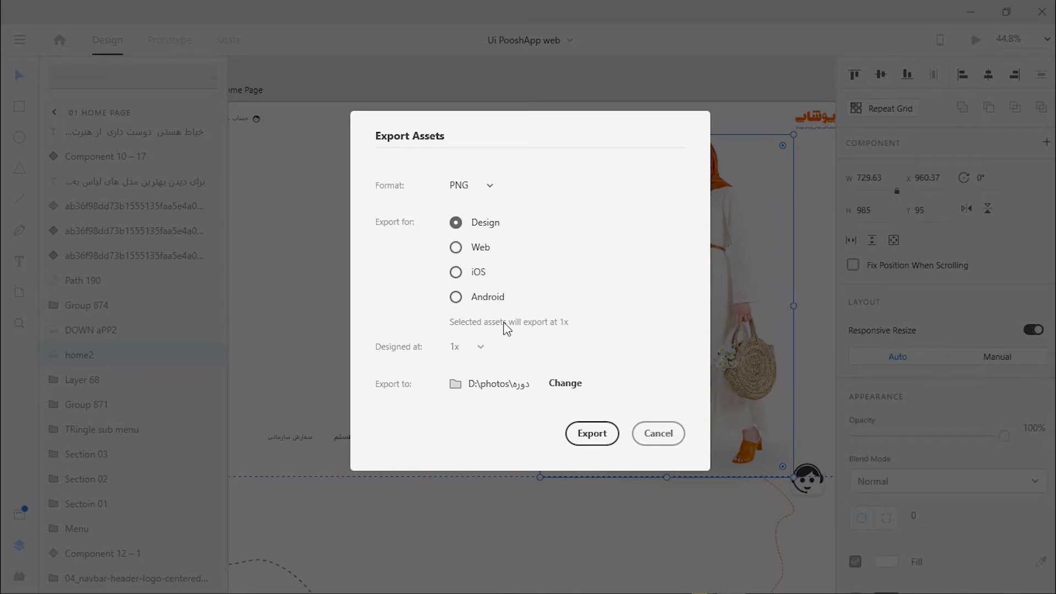
click(456, 248)
click(580, 438)
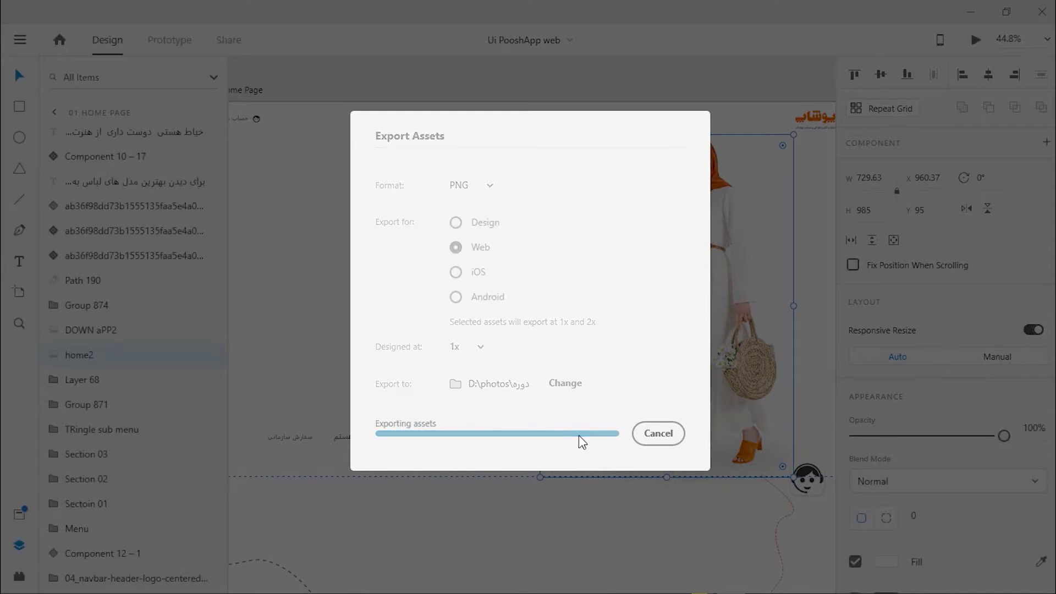
Switch to the دوره folder in File Explorer, inspect the exported home2 and home2@2x files, and return to Adobe XD.
key(alt+Tab)
key(Tab)
key(Tab)
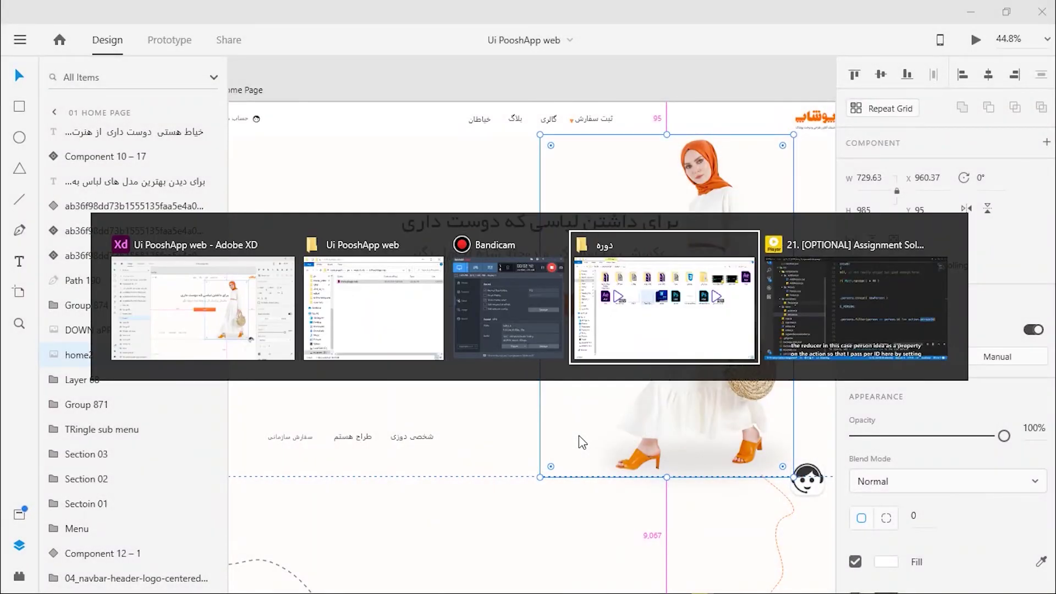
drag(250, 307, 360, 249)
click(359, 334)
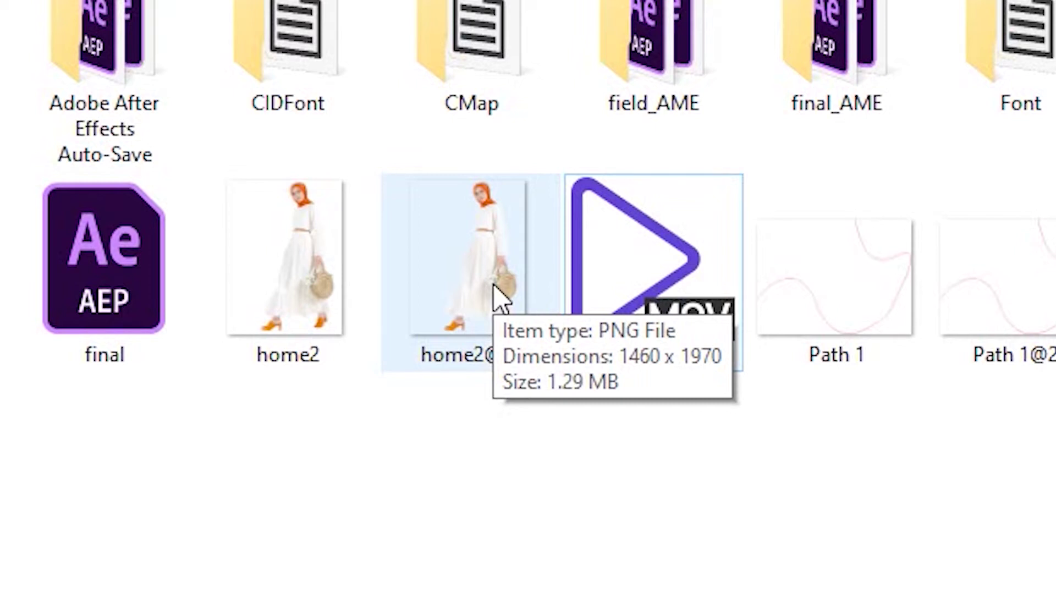
mouse_move(319, 242)
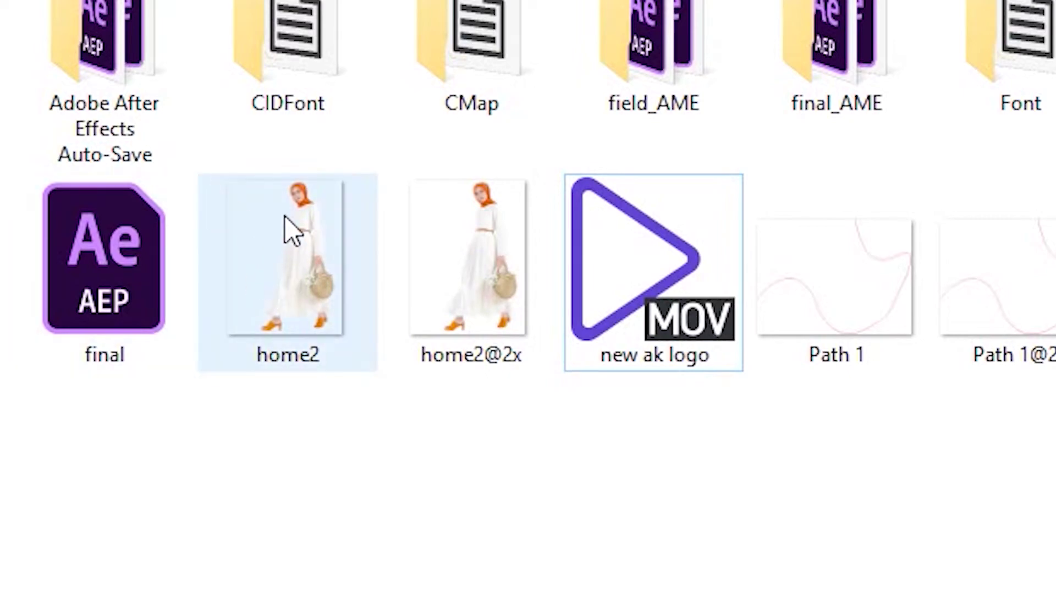
key(alt+Tab)
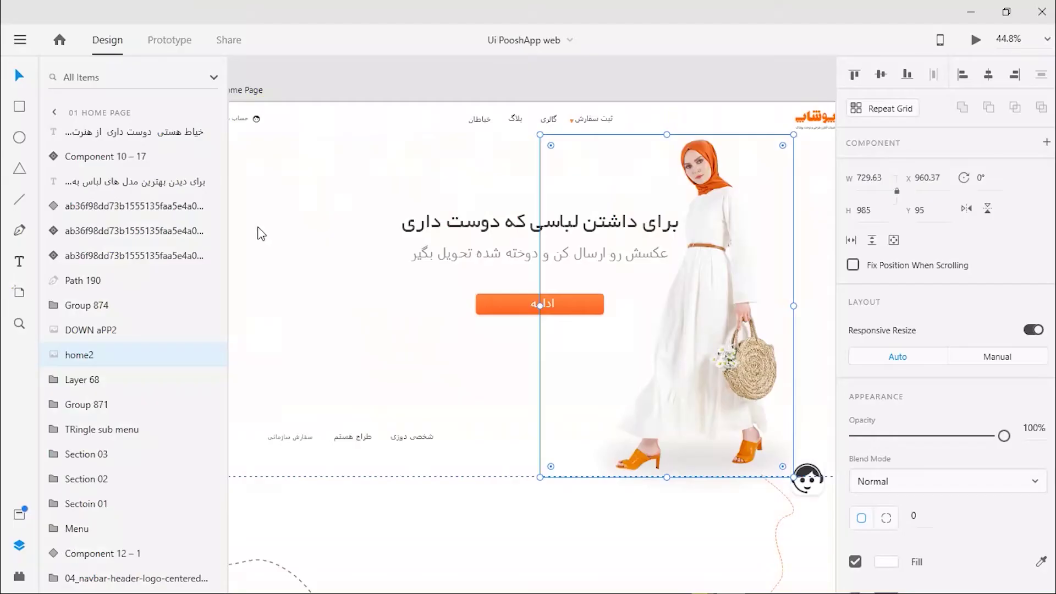
click(20, 546)
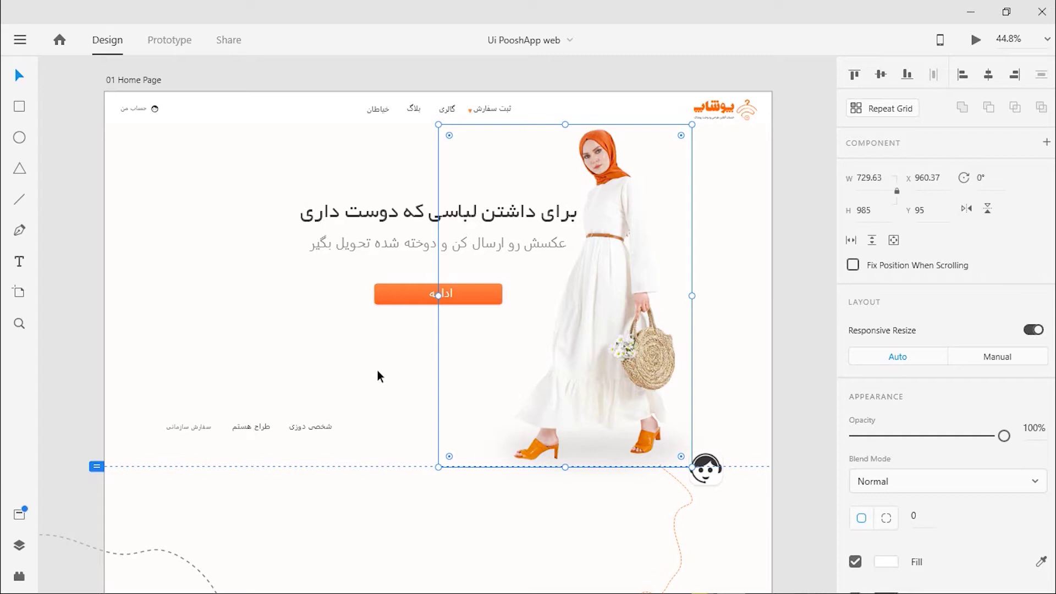
click(419, 296)
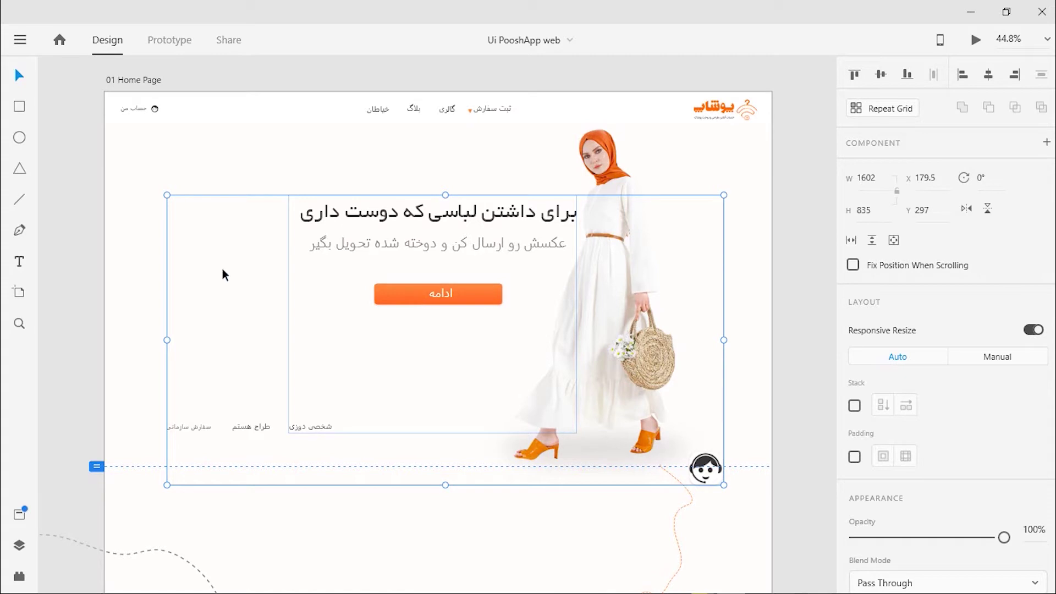
click(94, 271)
mouse_move(561, 417)
mouse_down()
mouse_move(574, 236)
mouse_move(577, 439)
mouse_move(571, 408)
mouse_up()
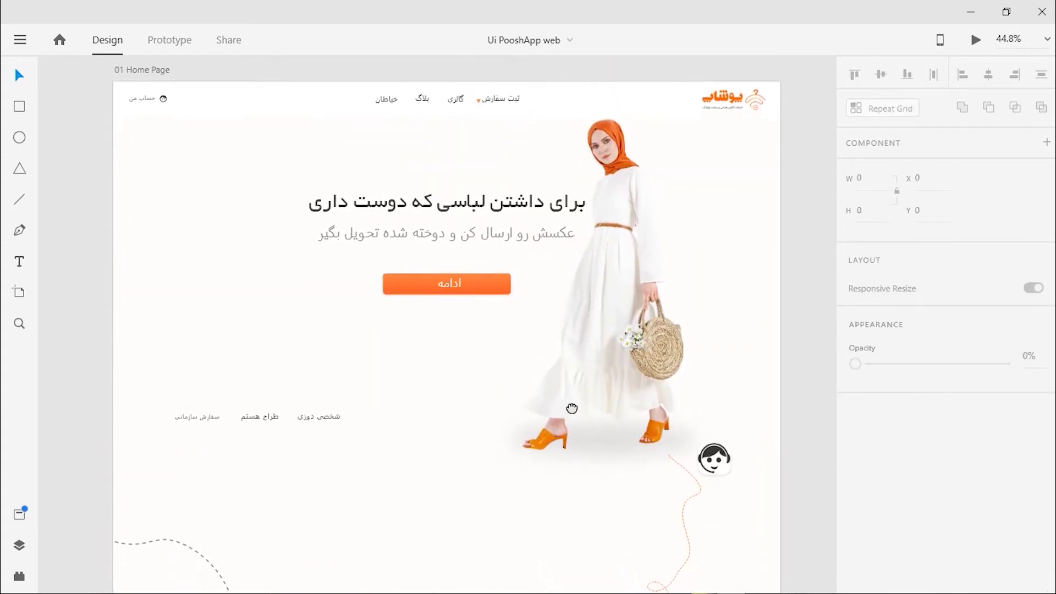
mouse_move(572, 593)
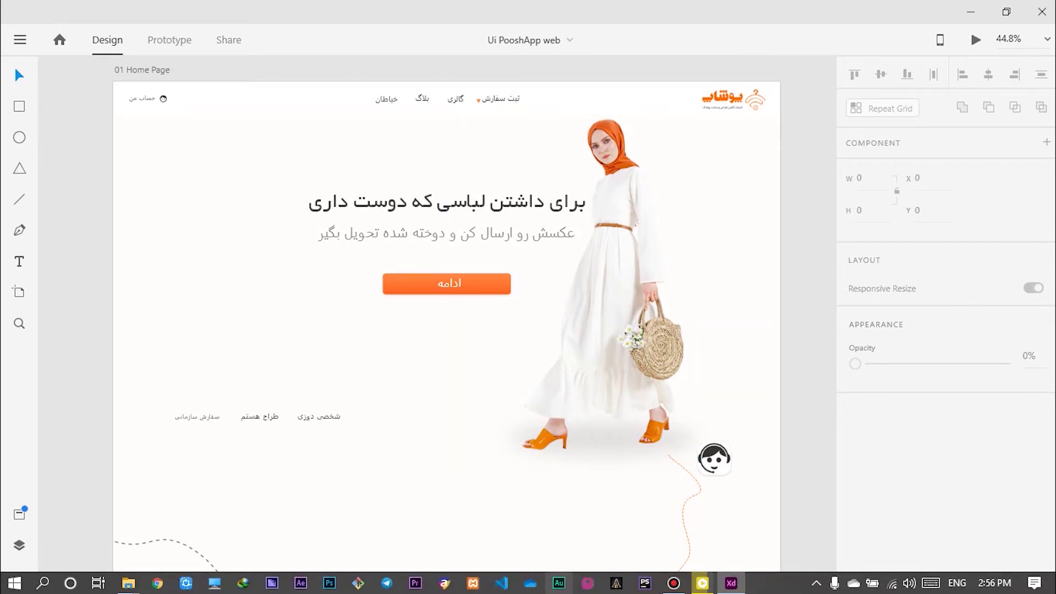
click(673, 583)
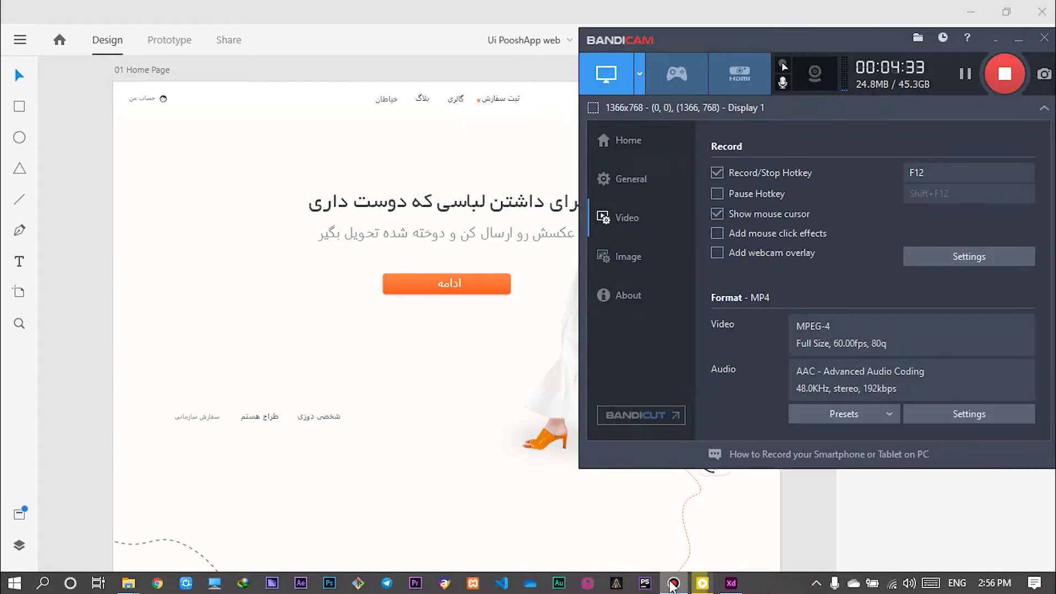
click(674, 584)
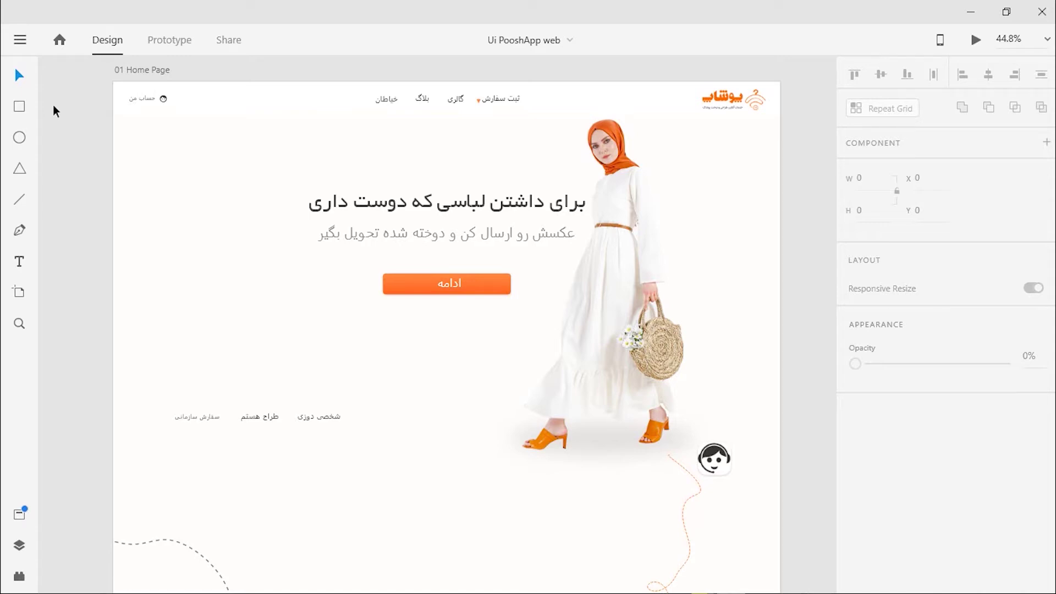
drag(513, 366, 455, 457)
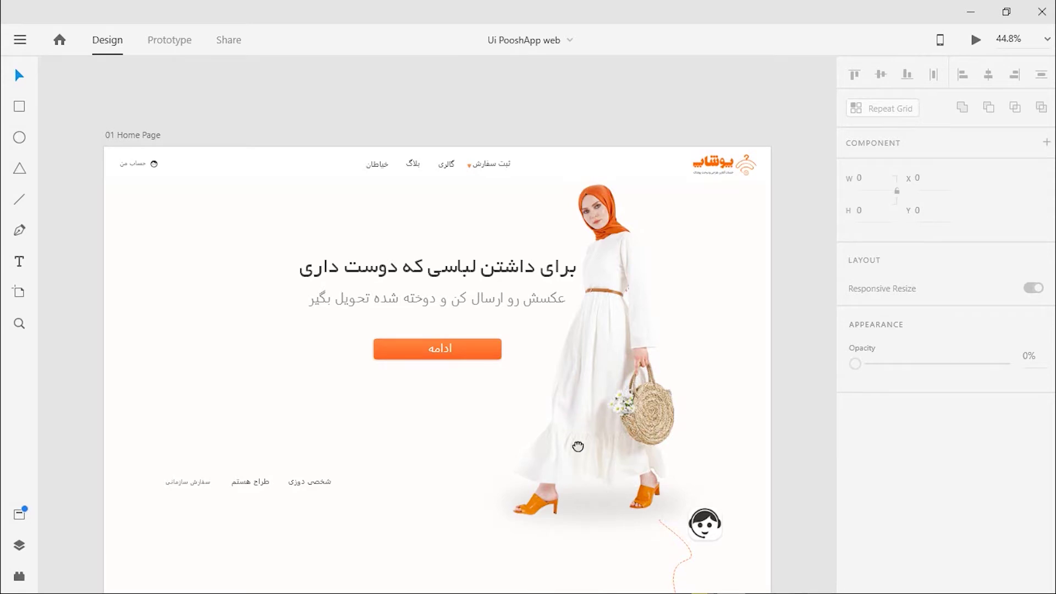
drag(578, 446, 577, 424)
Examine the export presets and file formats available for the home2 image, and cancel without exporting.
click(603, 362)
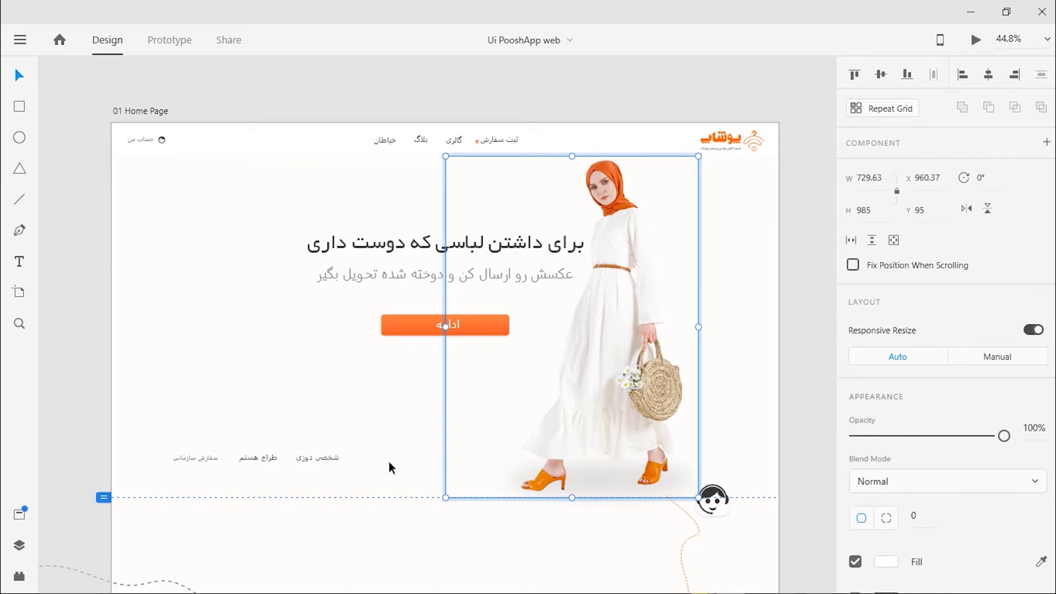
click(19, 548)
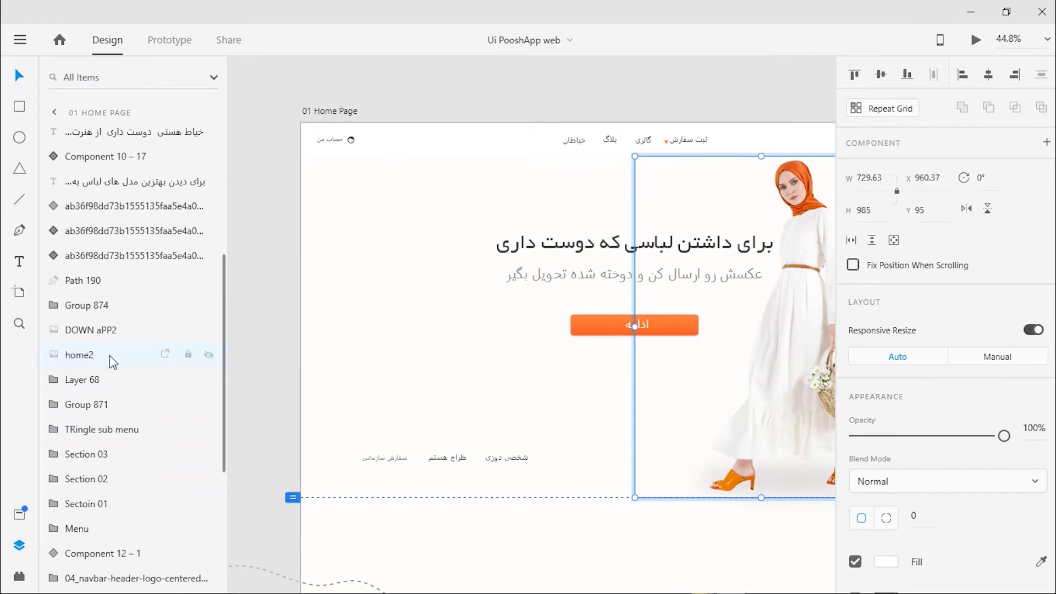
key(ctrl+e)
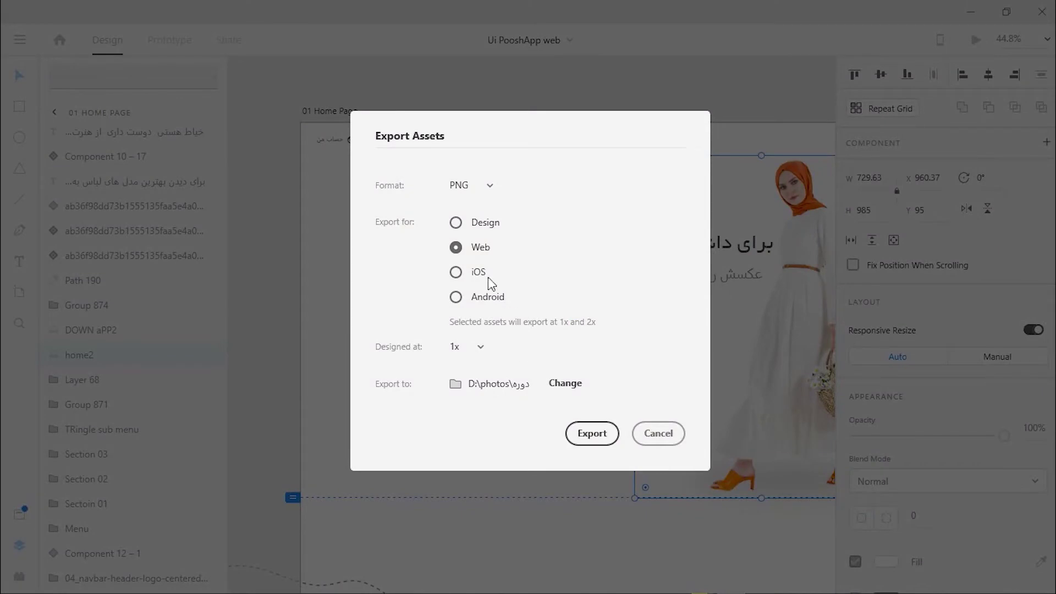
click(455, 224)
click(483, 194)
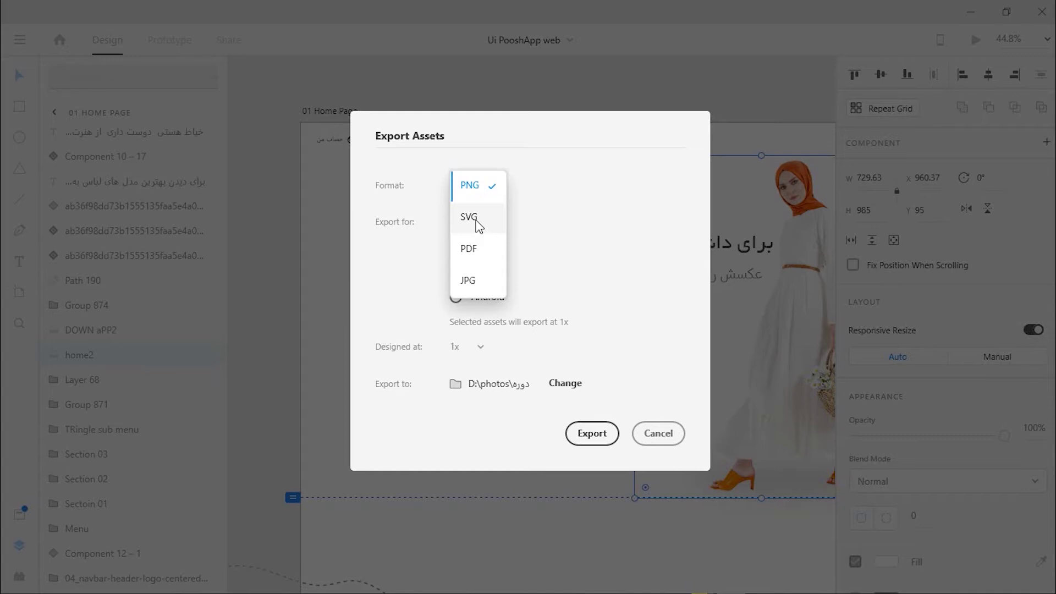
click(660, 440)
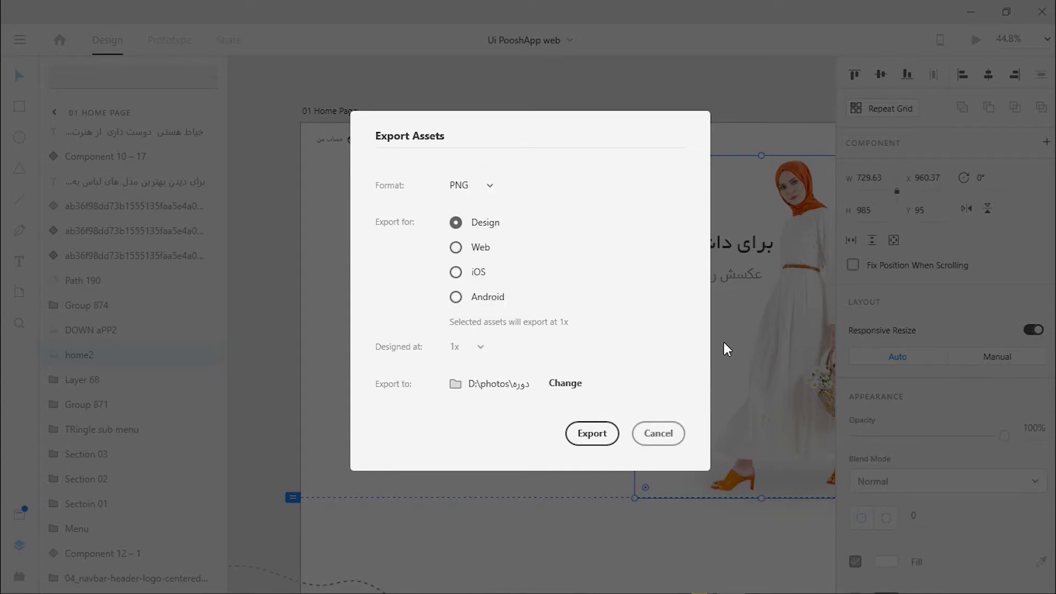
click(658, 439)
Export the 01 Home Page artboard as a PDF to the D:\photos\دوره folder and deselect the artboard.
drag(714, 377, 635, 341)
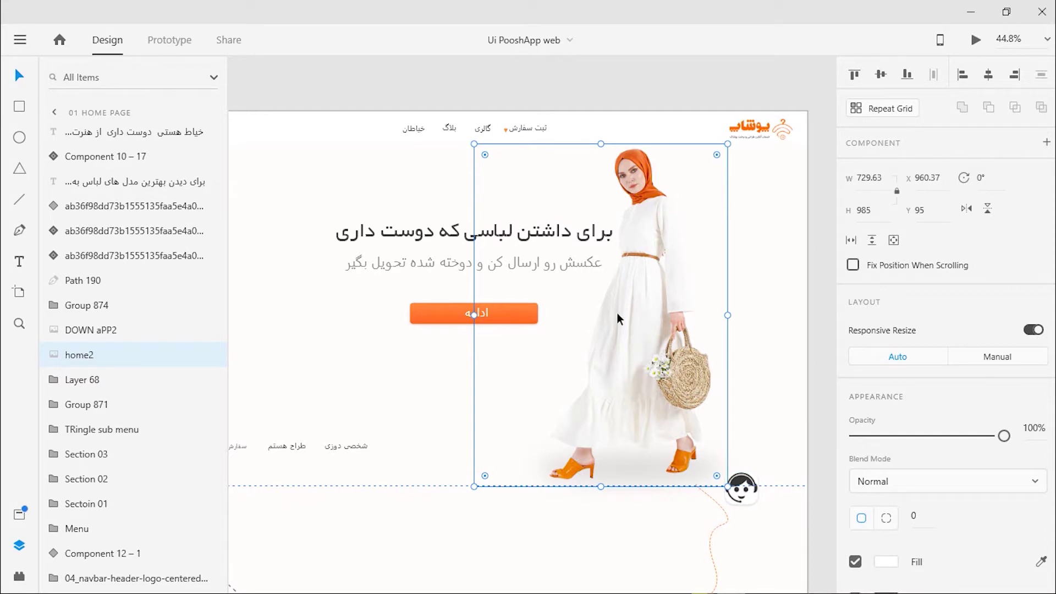
scroll(393, 220, down, 2)
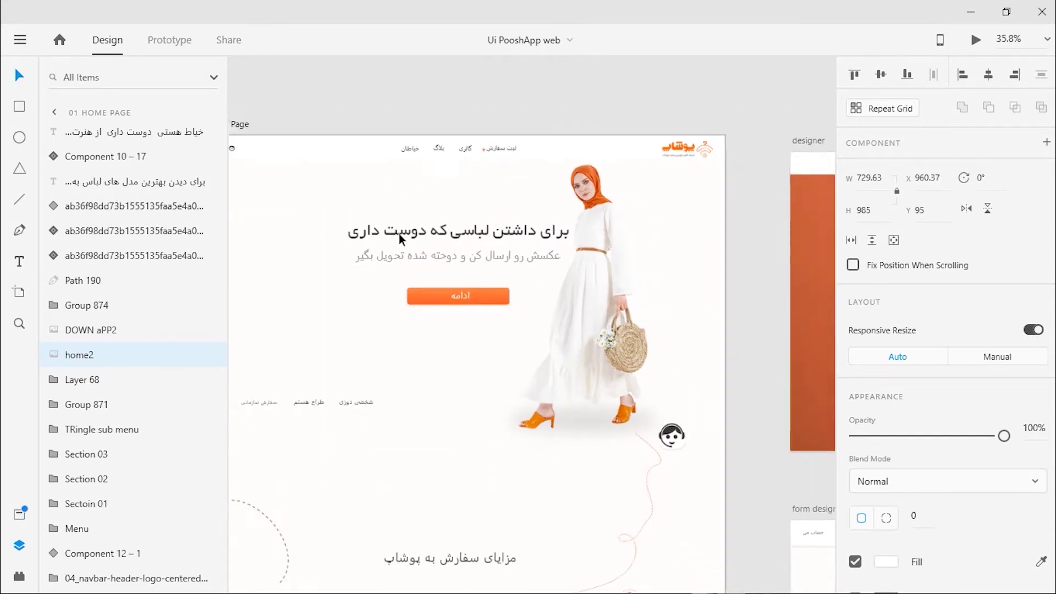
click(21, 547)
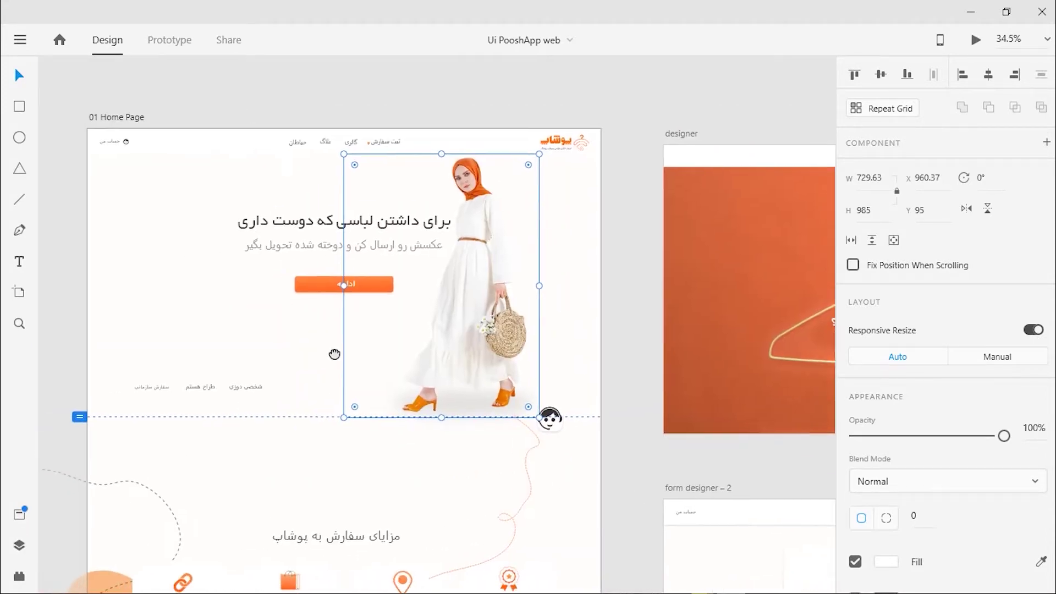
click(91, 204)
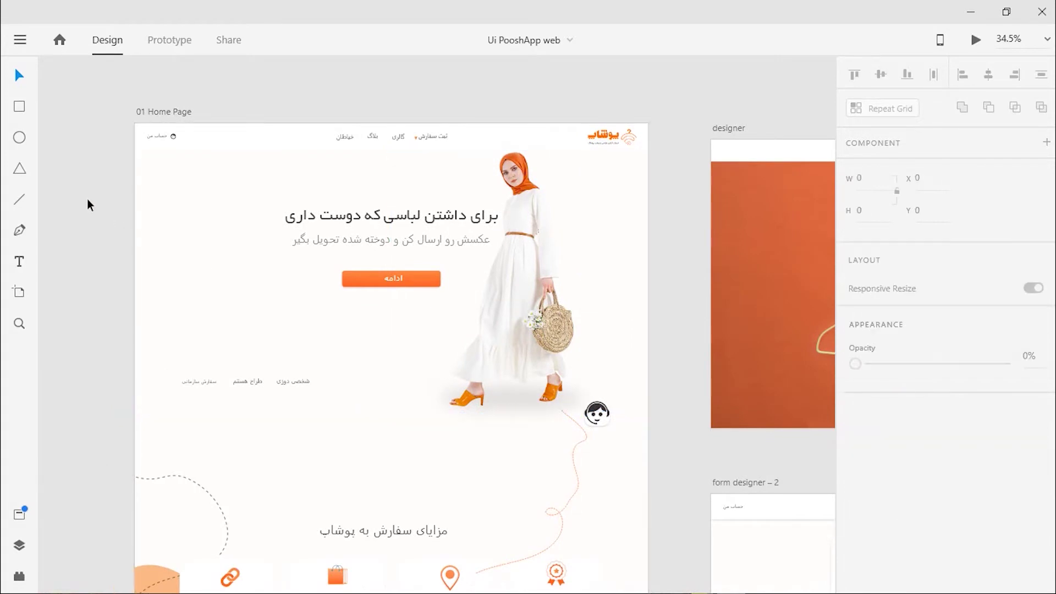
click(165, 112)
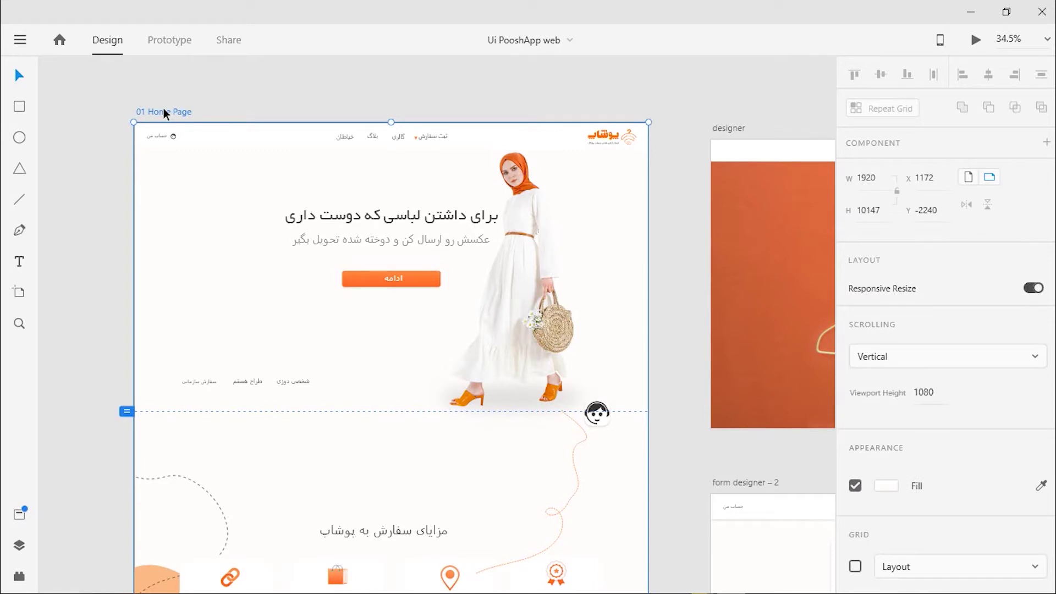
click(157, 101)
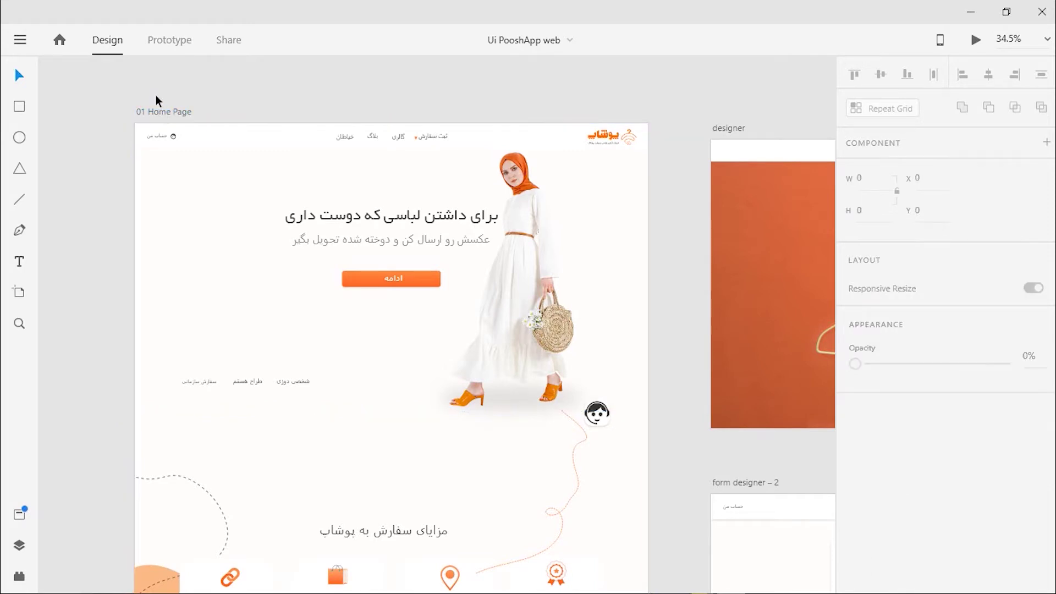
click(160, 111)
key(ctrl+e)
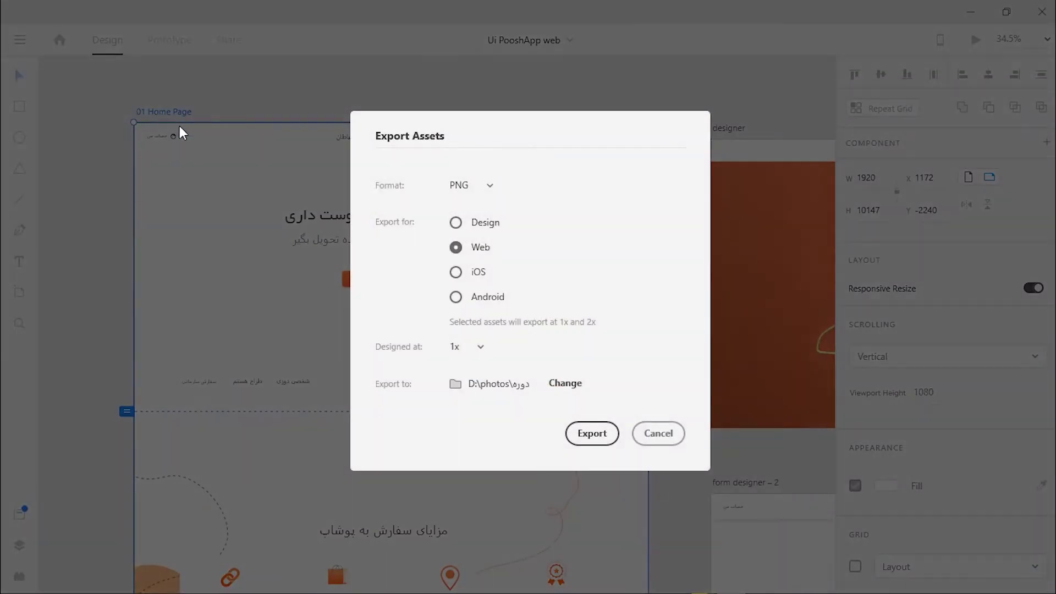
click(459, 187)
click(468, 247)
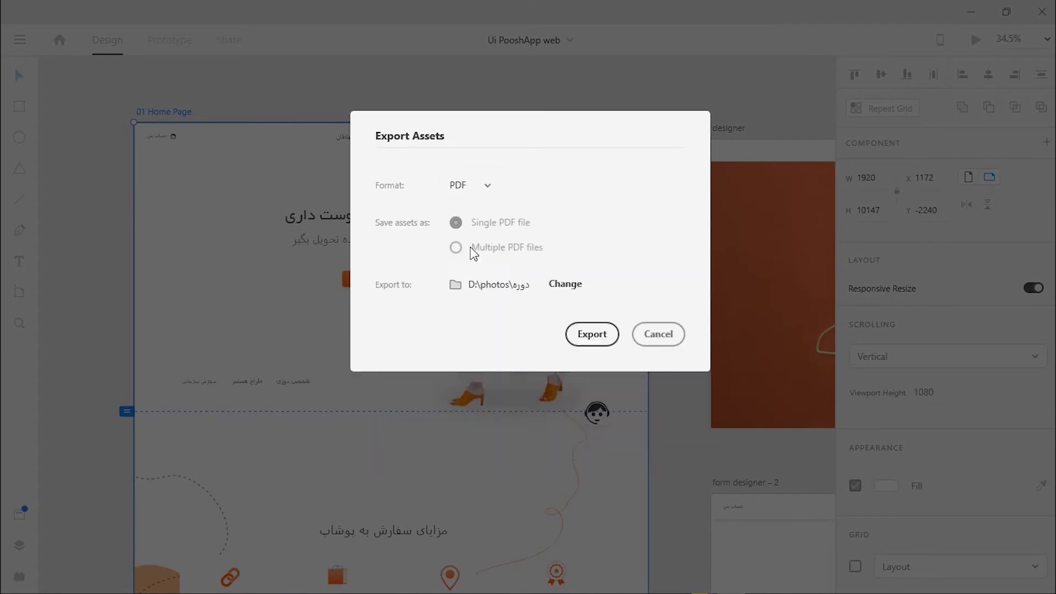
click(595, 342)
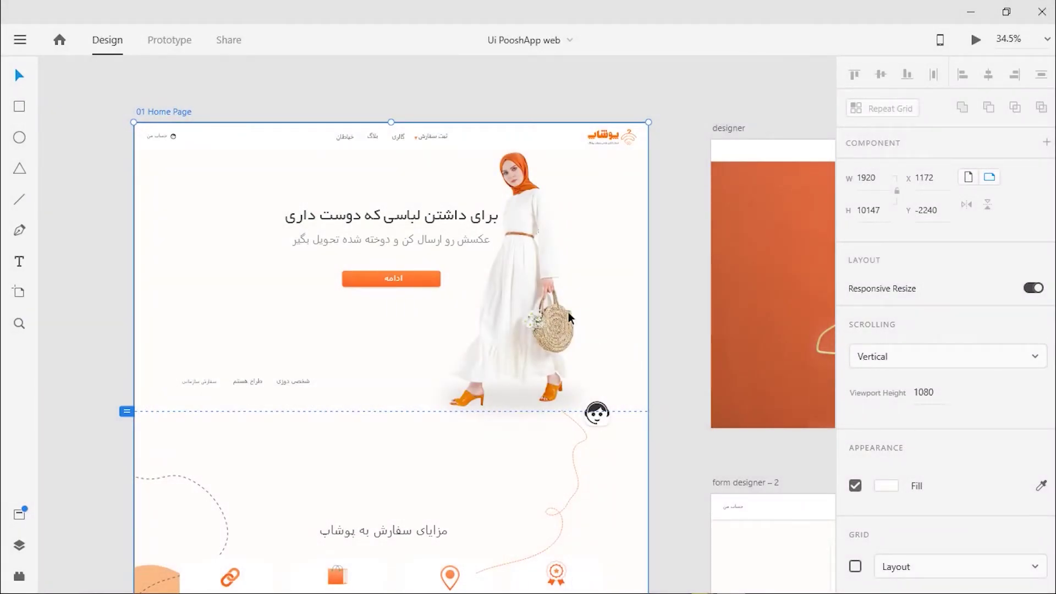
click(460, 106)
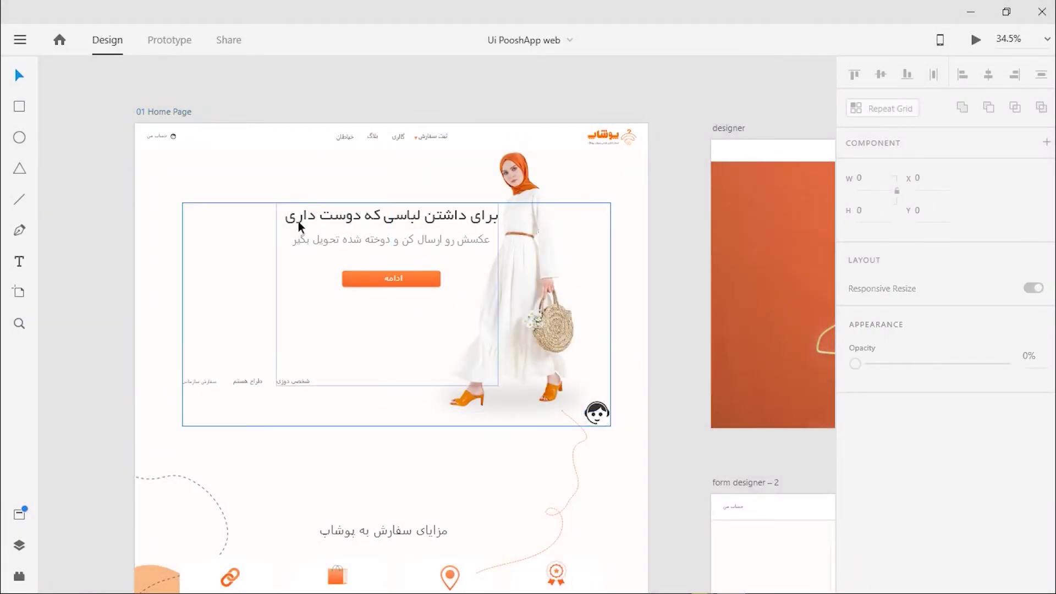
Open the exported 01 Home Page PDF from the دوره folder, look through its page, and return to Adobe XD.
key(alt+Tab)
key(alt+Tab)
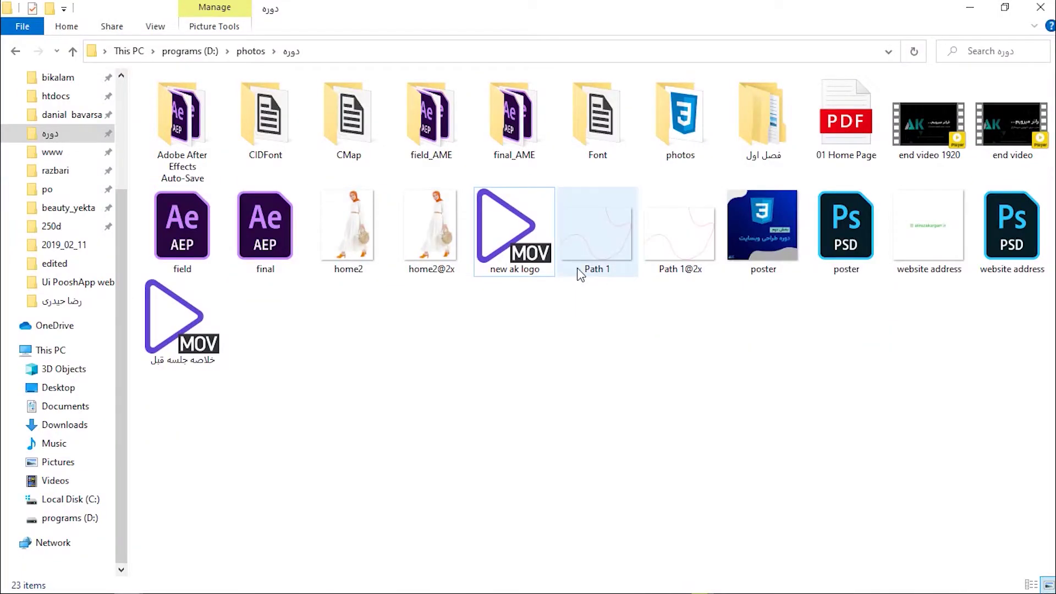
double_click(857, 126)
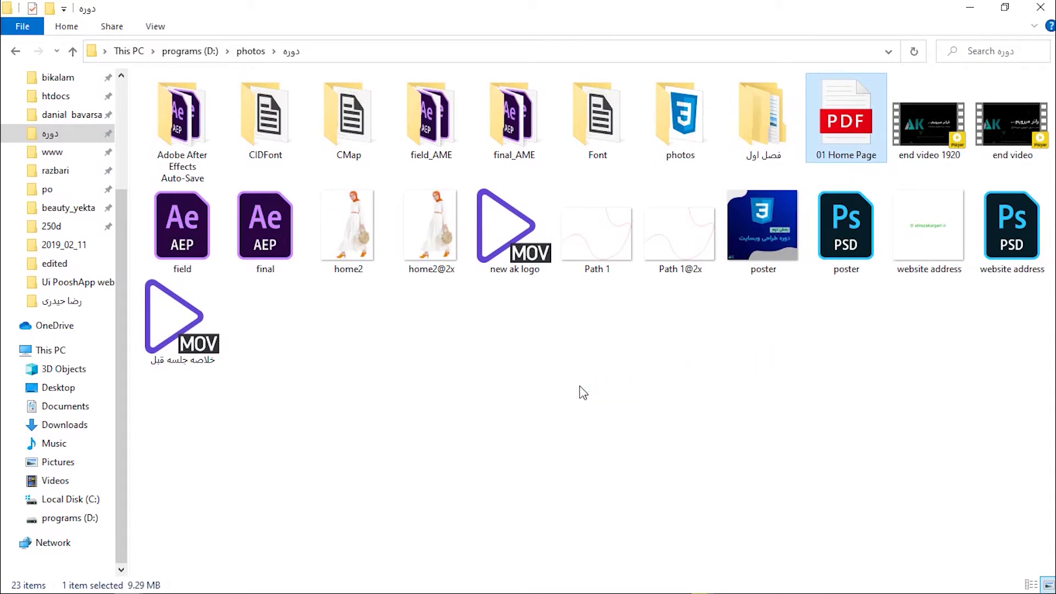
key(alt+Tab)
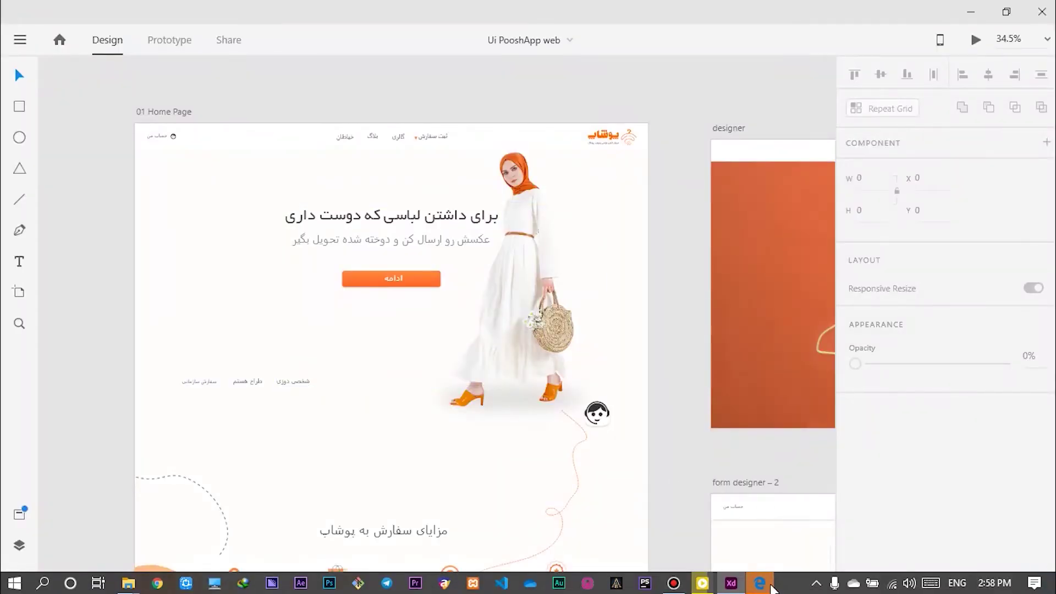
click(763, 587)
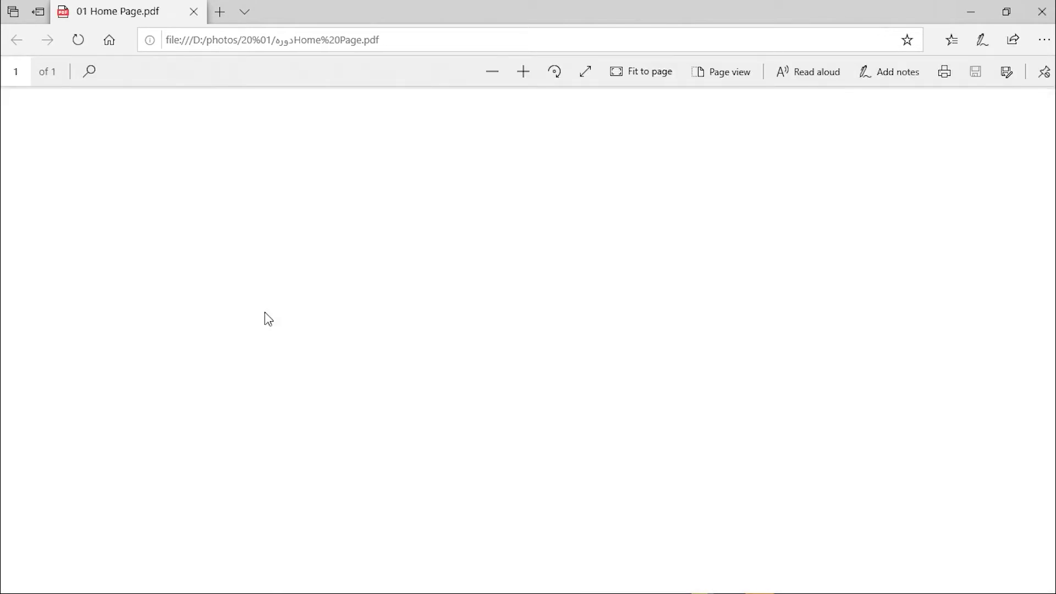
scroll(447, 367, down, 7)
scroll(447, 368, down, 12)
scroll(476, 378, up, 3)
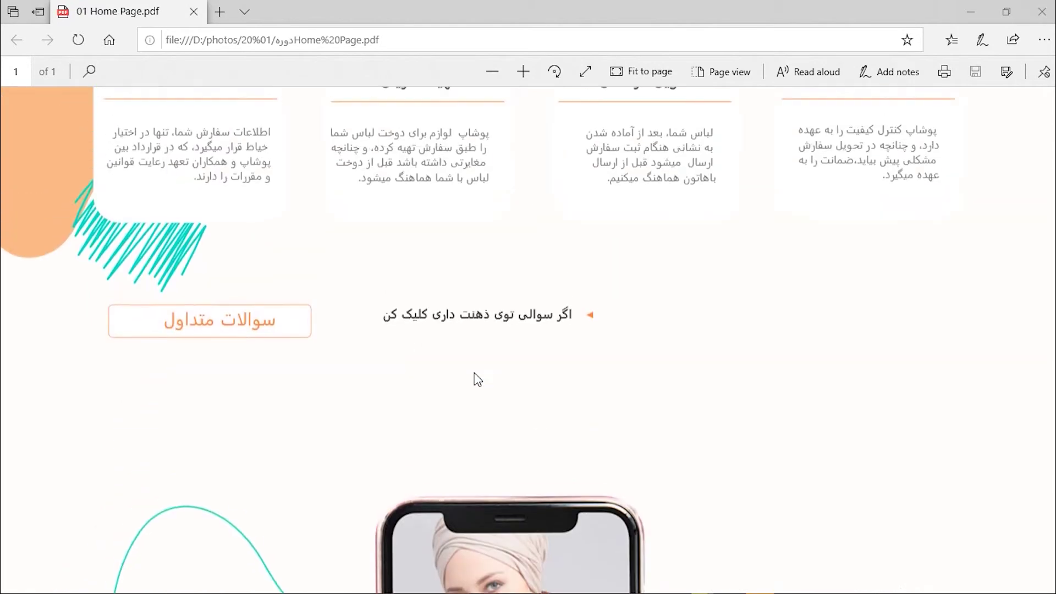
key(alt+Tab)
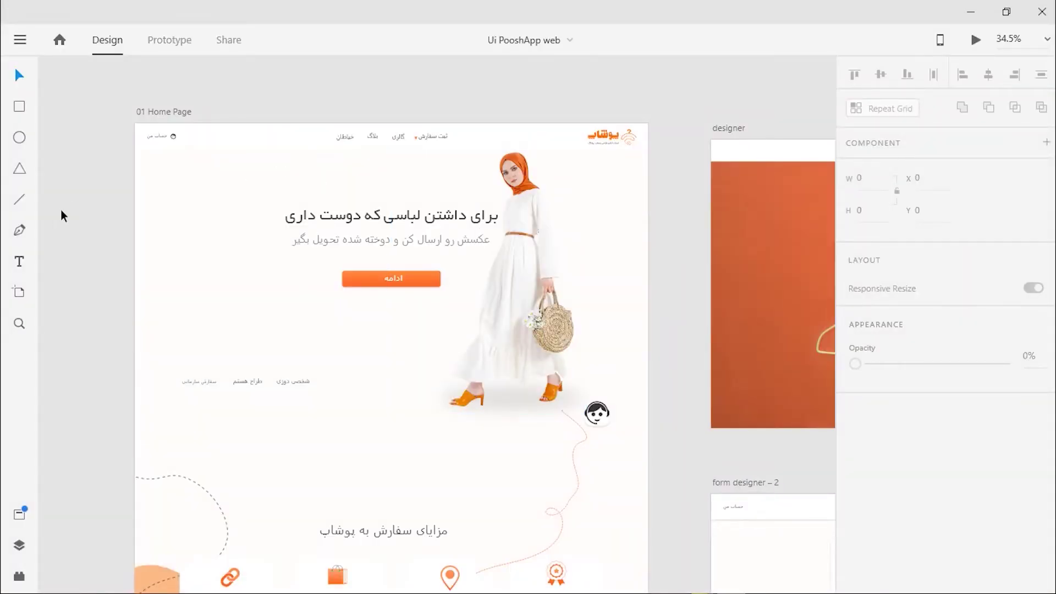
scroll(118, 248, up, 2)
drag(372, 296, 335, 297)
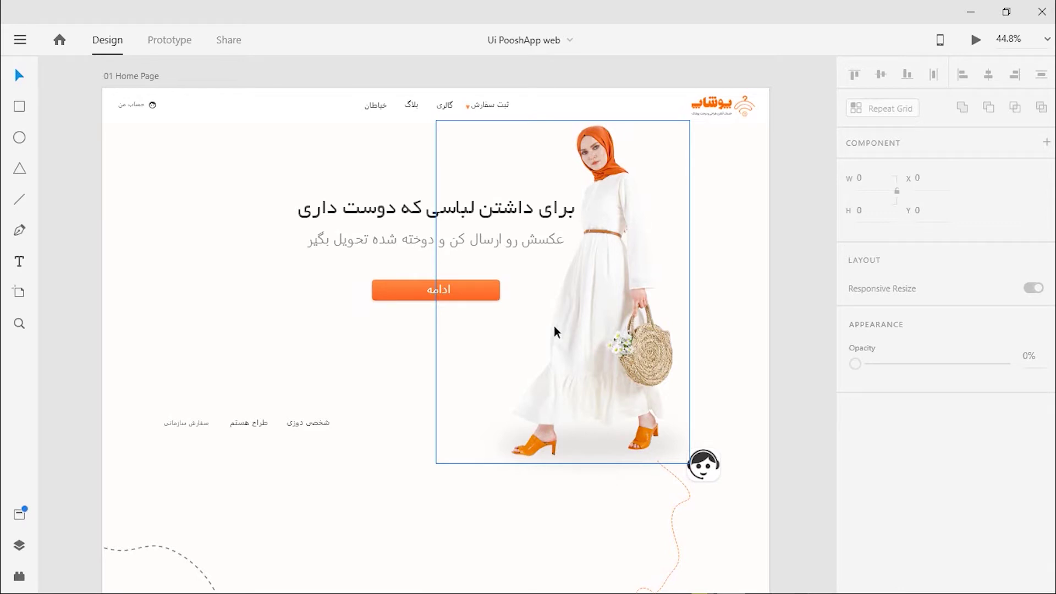
click(363, 212)
double_click(363, 211)
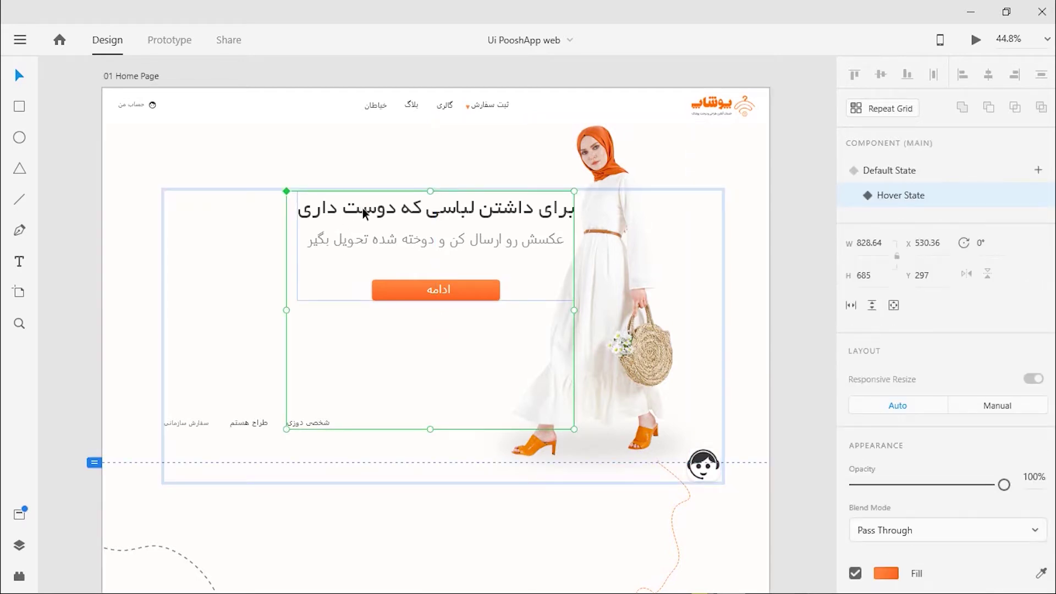
double_click(363, 212)
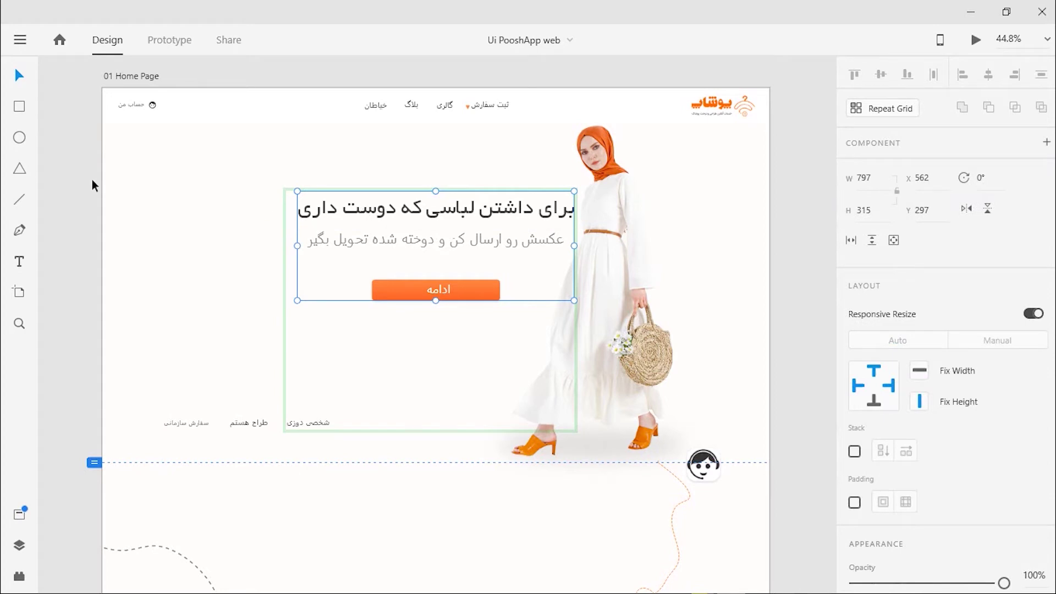
click(79, 169)
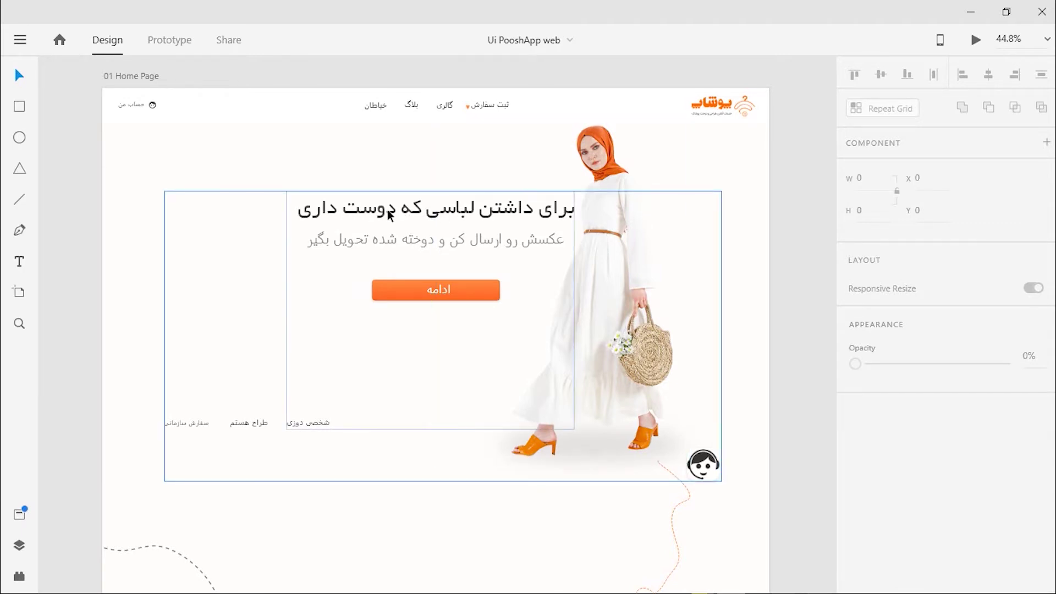
Show the layer list and select the heading text برای داشتن لباسی که دوست داری within the shkhsi group of Component 16 – 1.
scroll(377, 215, up, 5)
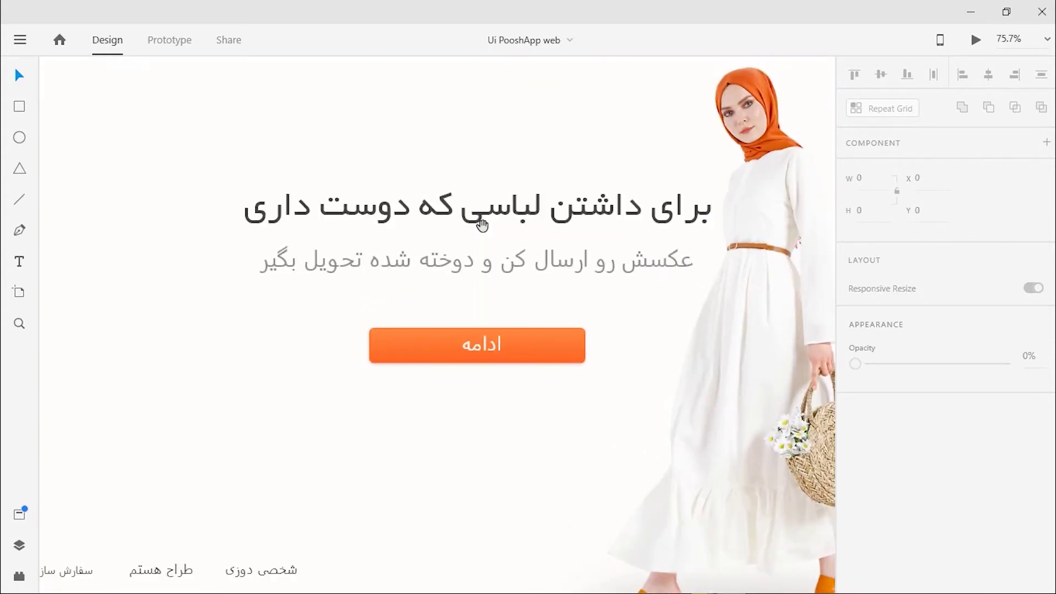
drag(484, 231, 453, 229)
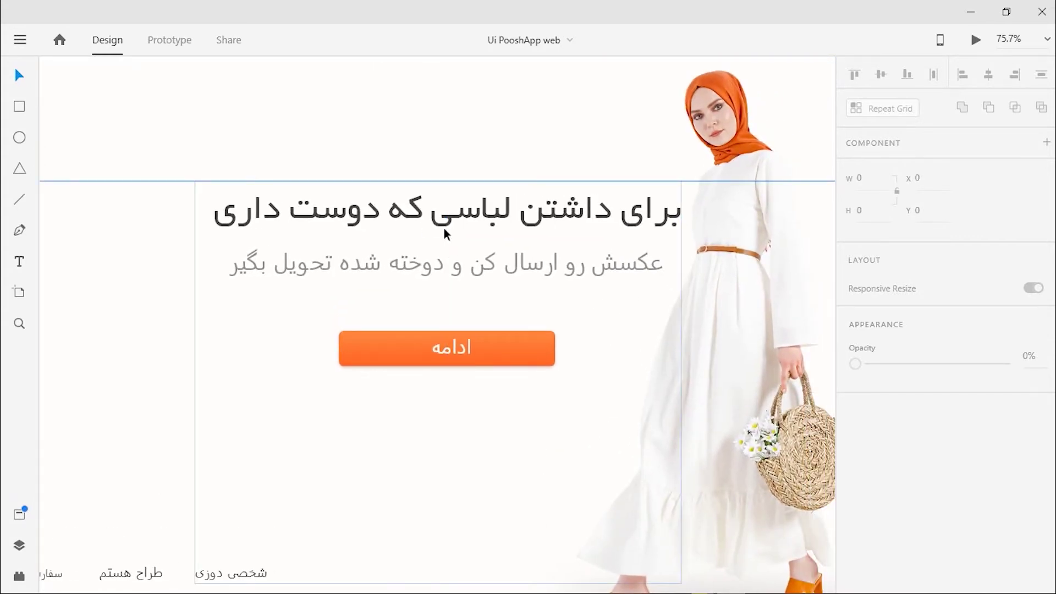
click(351, 221)
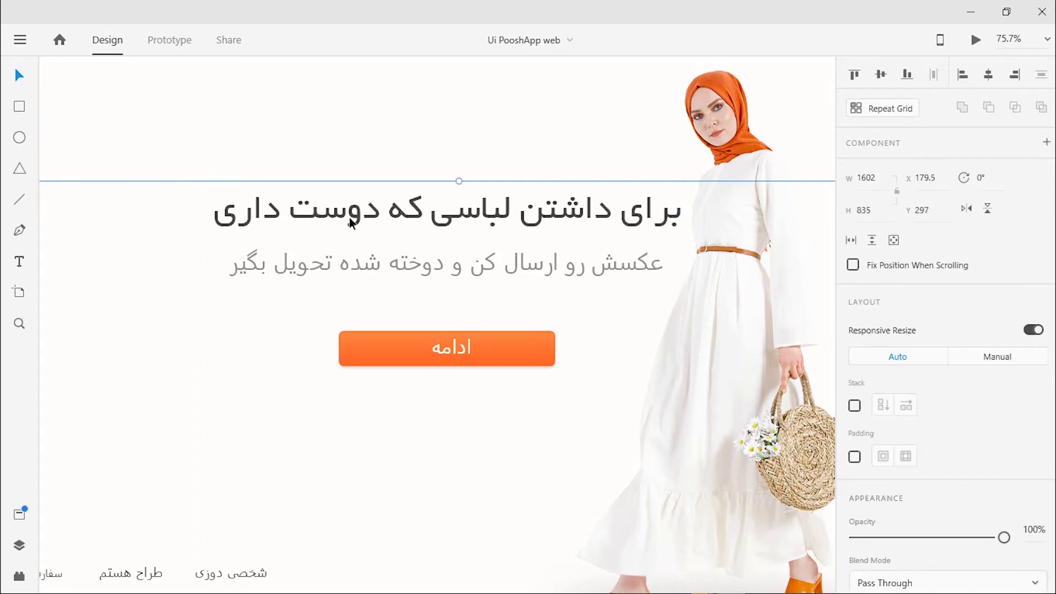
double_click(351, 222)
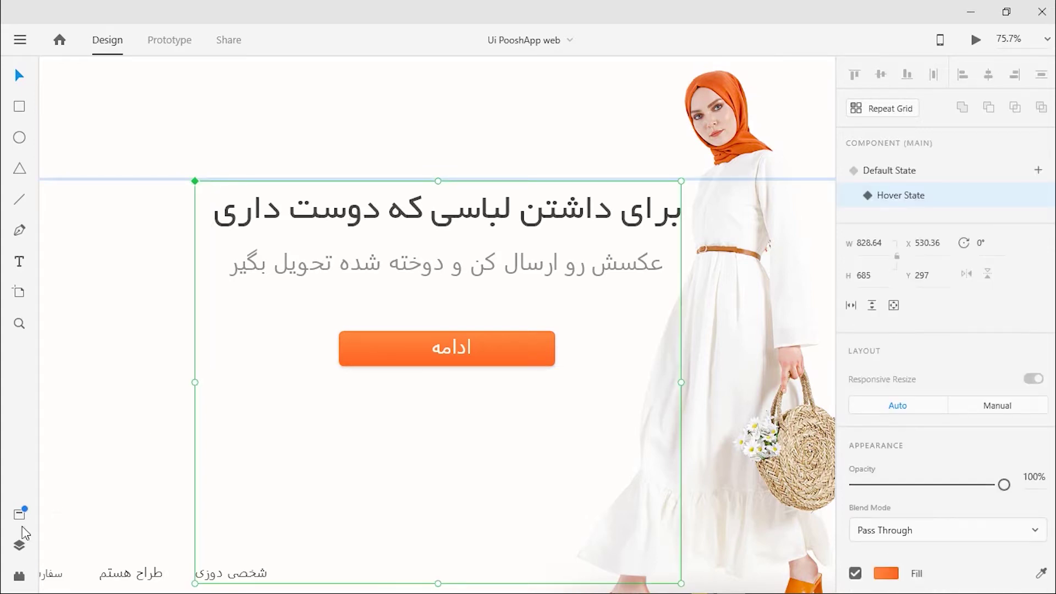
click(19, 545)
scroll(120, 500, down, 3)
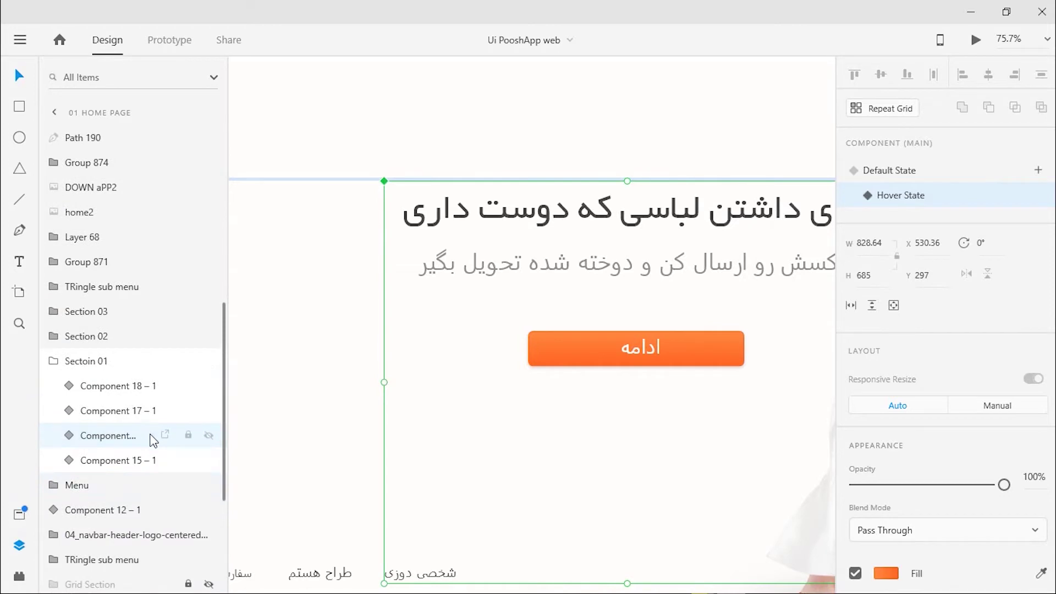
double_click(567, 218)
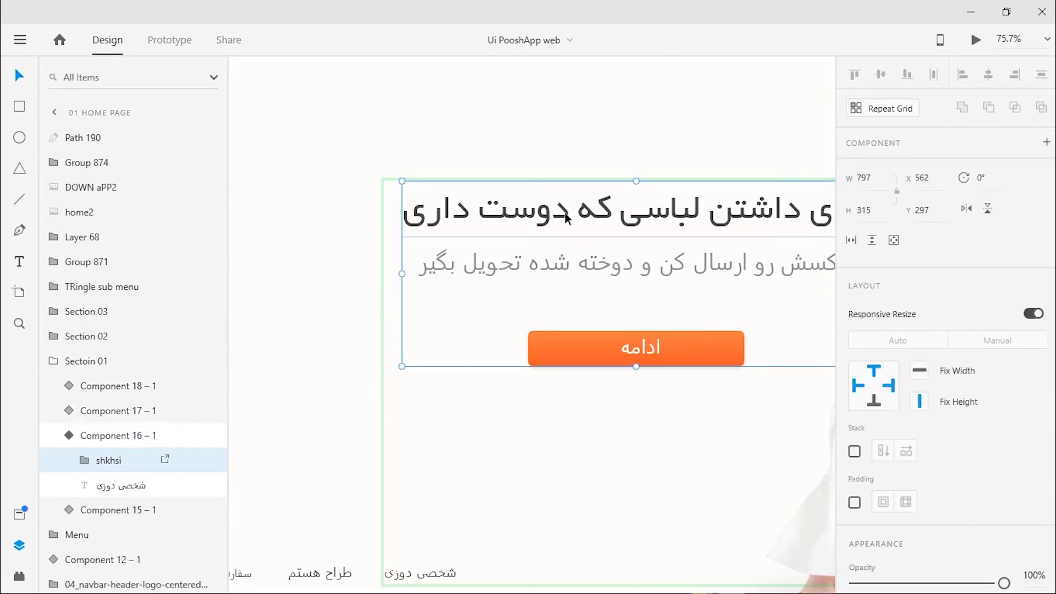
double_click(567, 218)
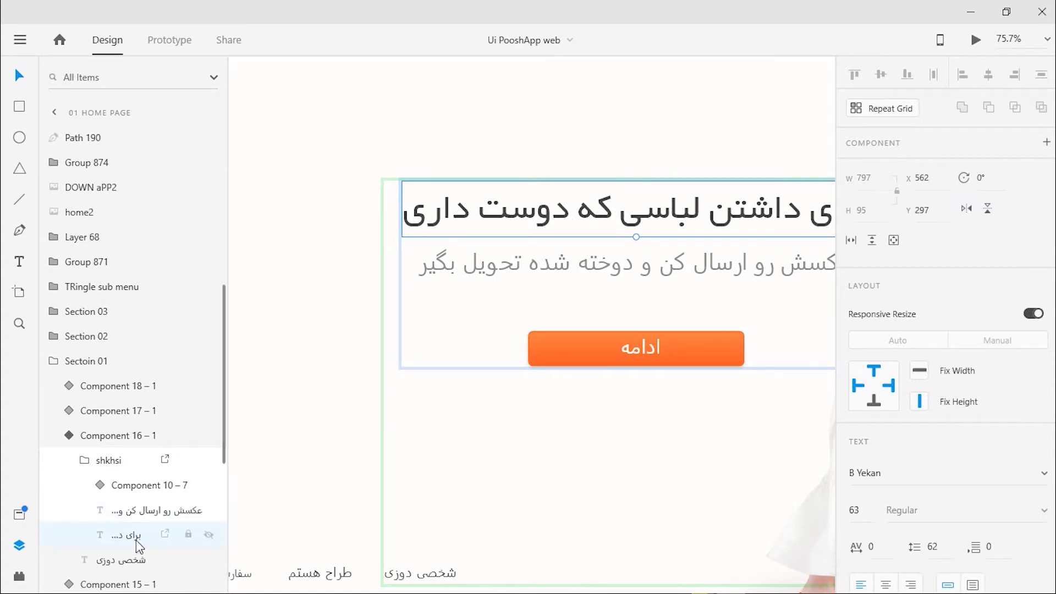
Hide the heading's text layer and show it again.
click(209, 535)
click(209, 535)
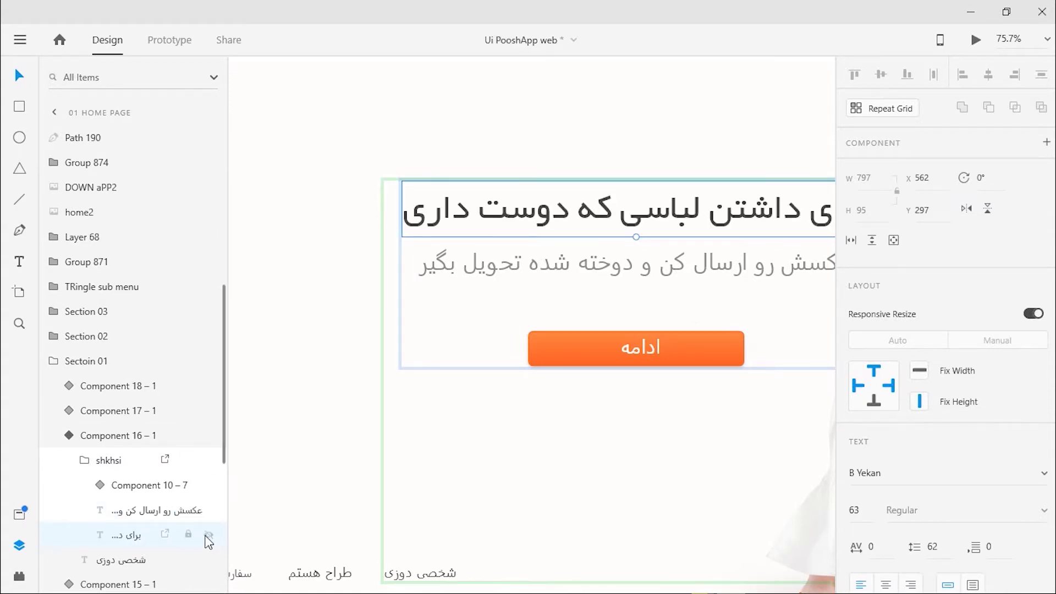
drag(717, 295, 591, 302)
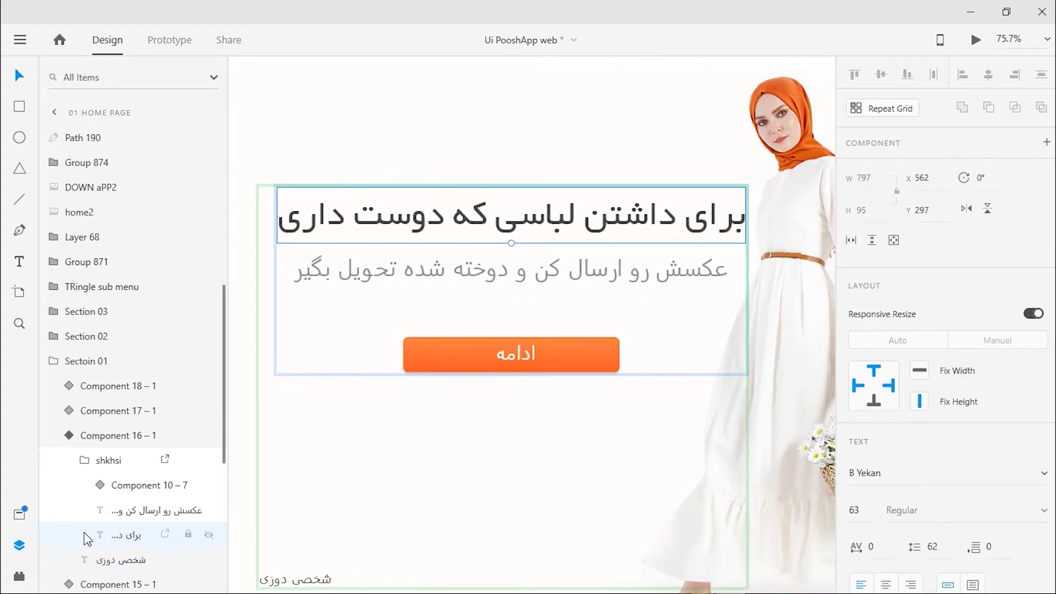
Set the heading text's opacity to 100%.
scroll(911, 432, down, 3)
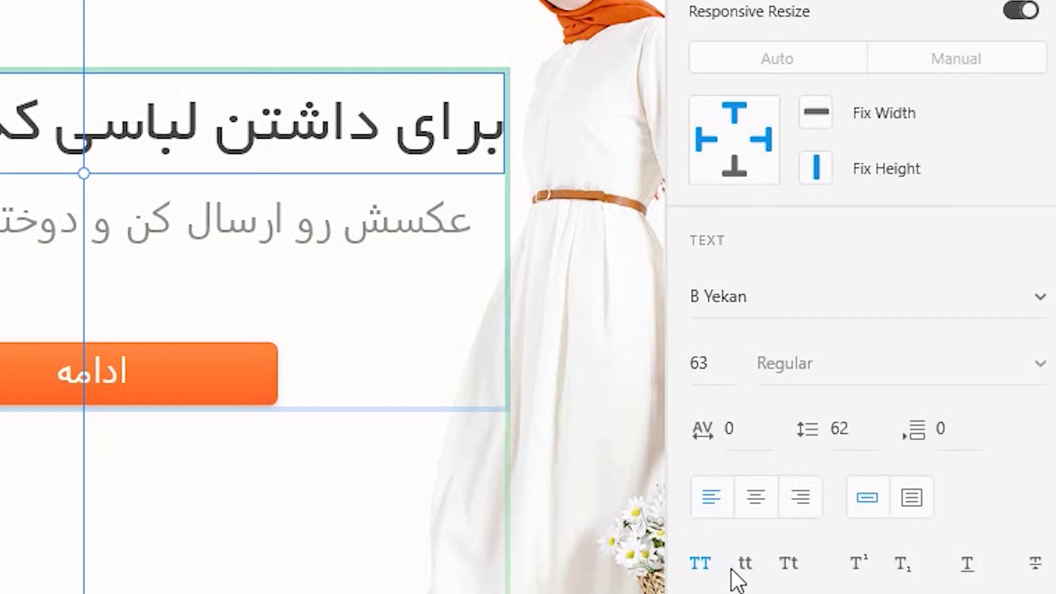
scroll(734, 572, down, 5)
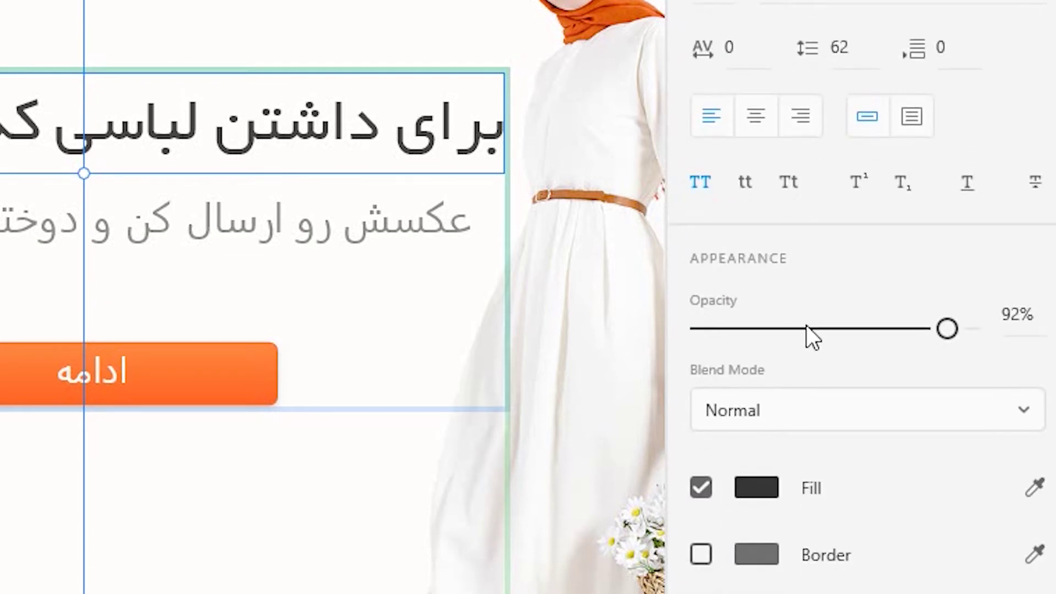
drag(952, 330, 1048, 309)
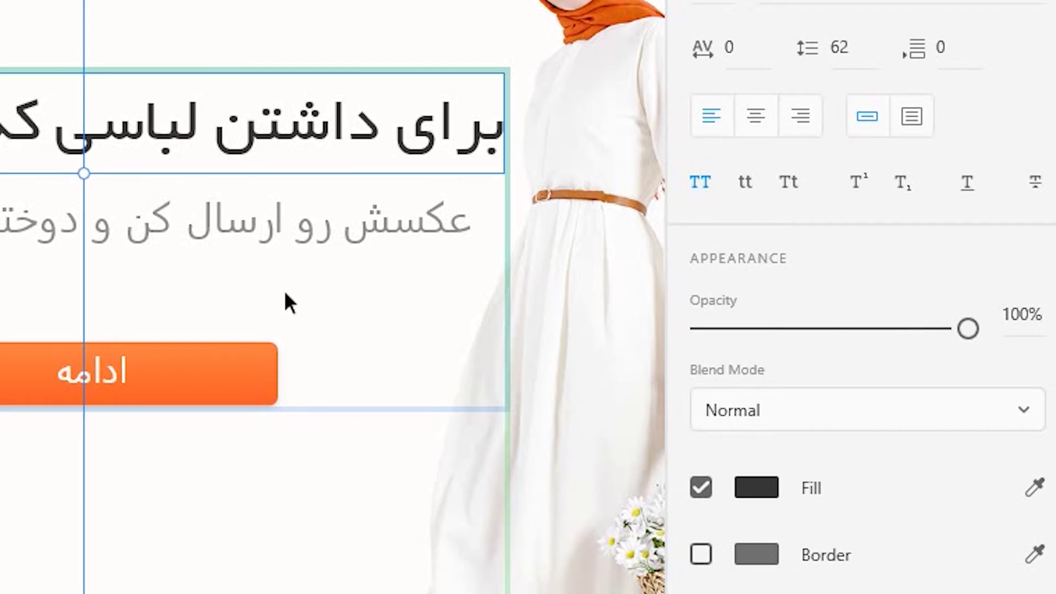
click(330, 127)
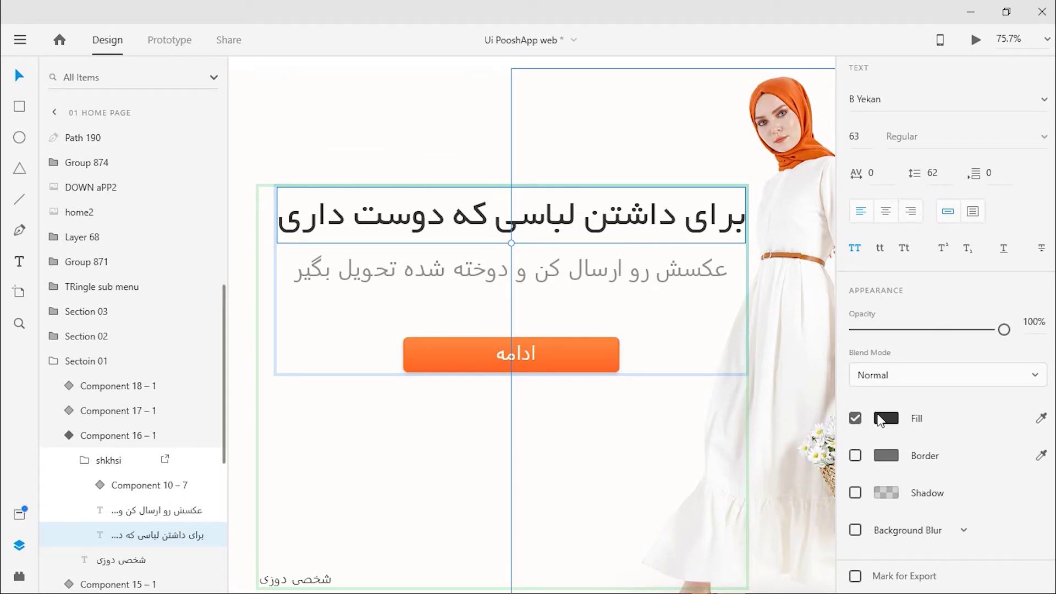
Compare the heading's fill colour in the Hex, RGB and HSB formats, ending on Hex.
click(885, 419)
click(693, 465)
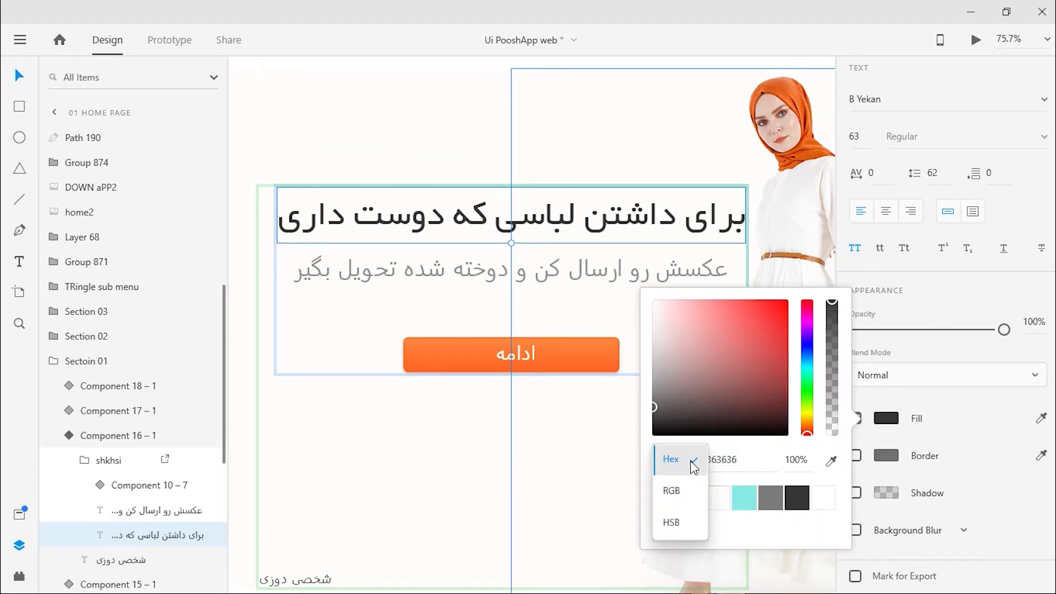
click(672, 522)
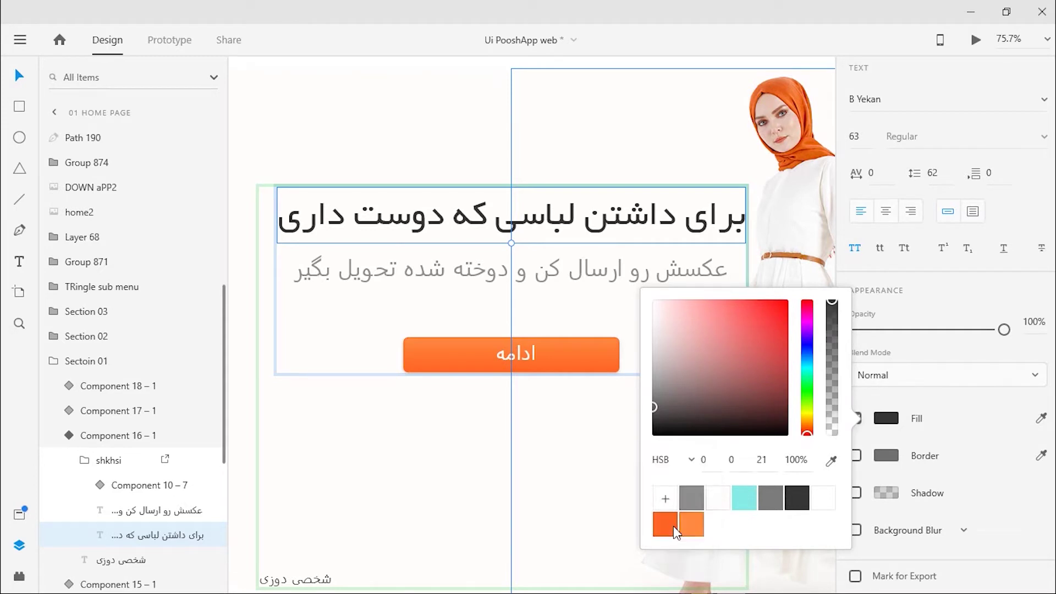
click(690, 463)
click(674, 393)
click(672, 466)
click(674, 483)
click(685, 452)
click(679, 495)
click(685, 461)
click(671, 427)
click(694, 462)
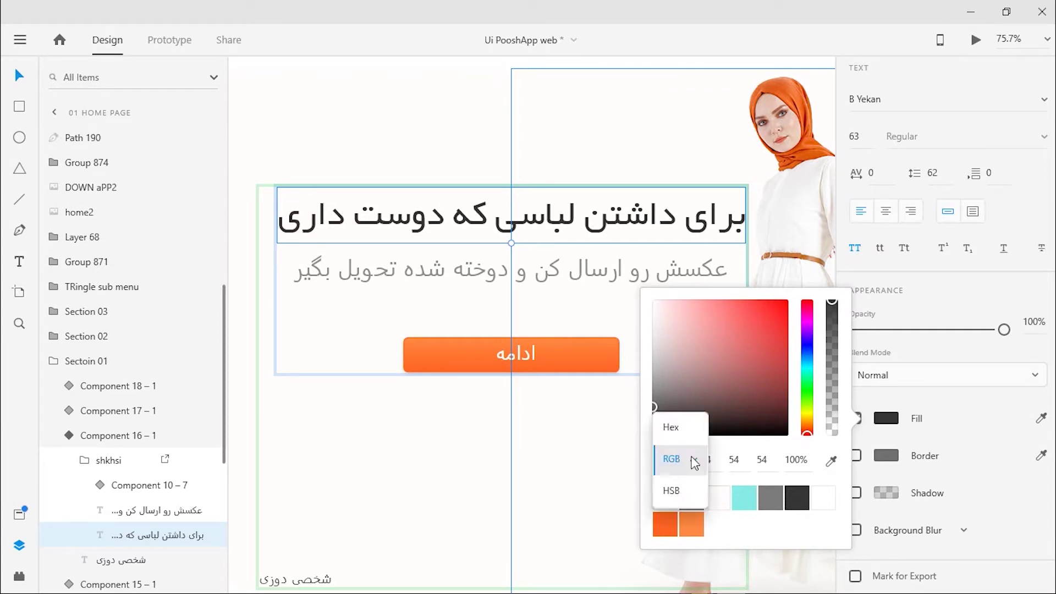
click(686, 500)
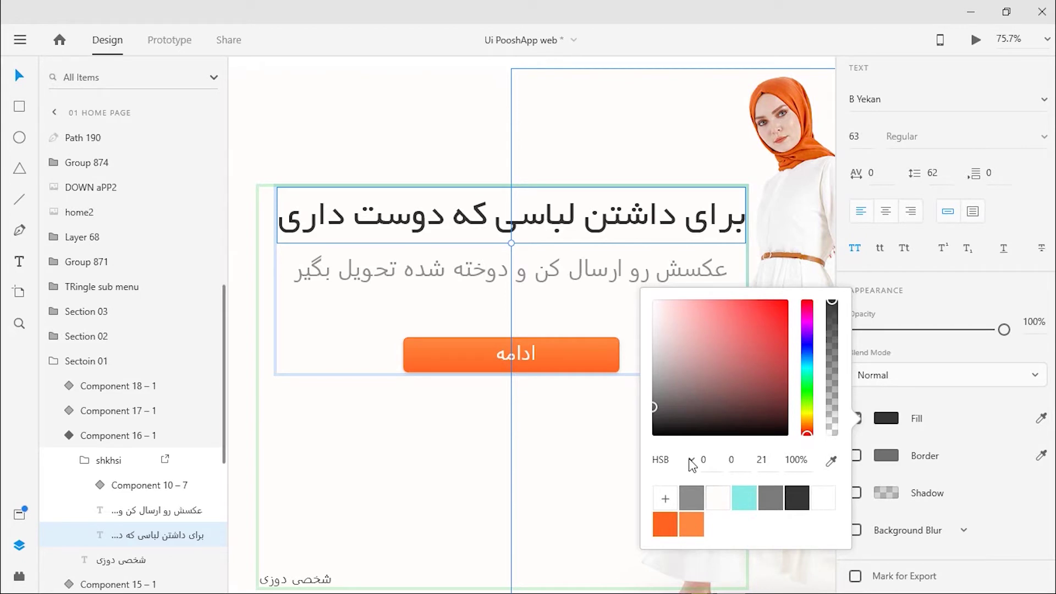
click(691, 462)
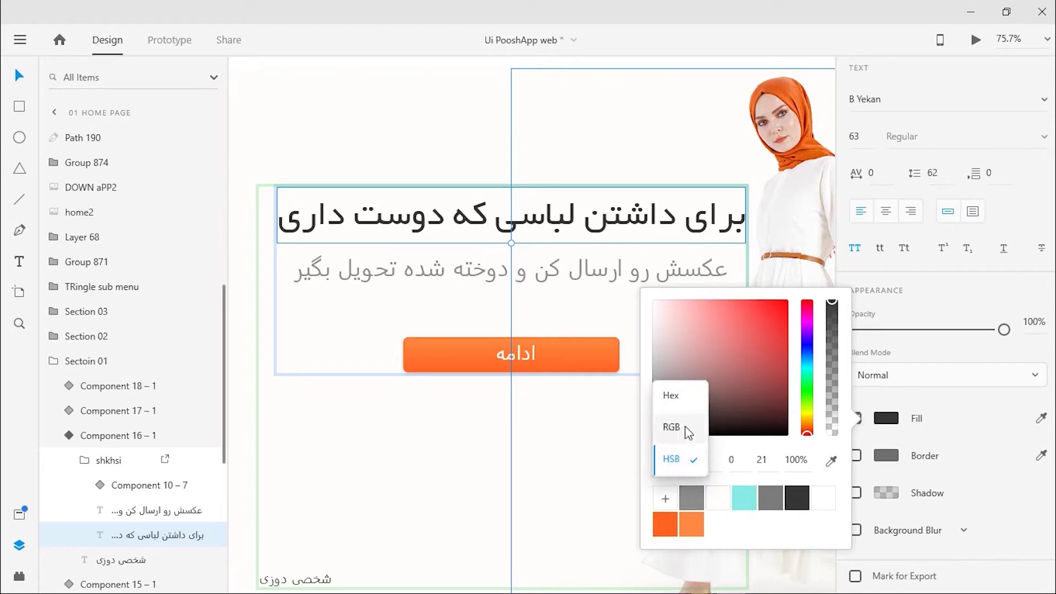
click(684, 426)
click(691, 461)
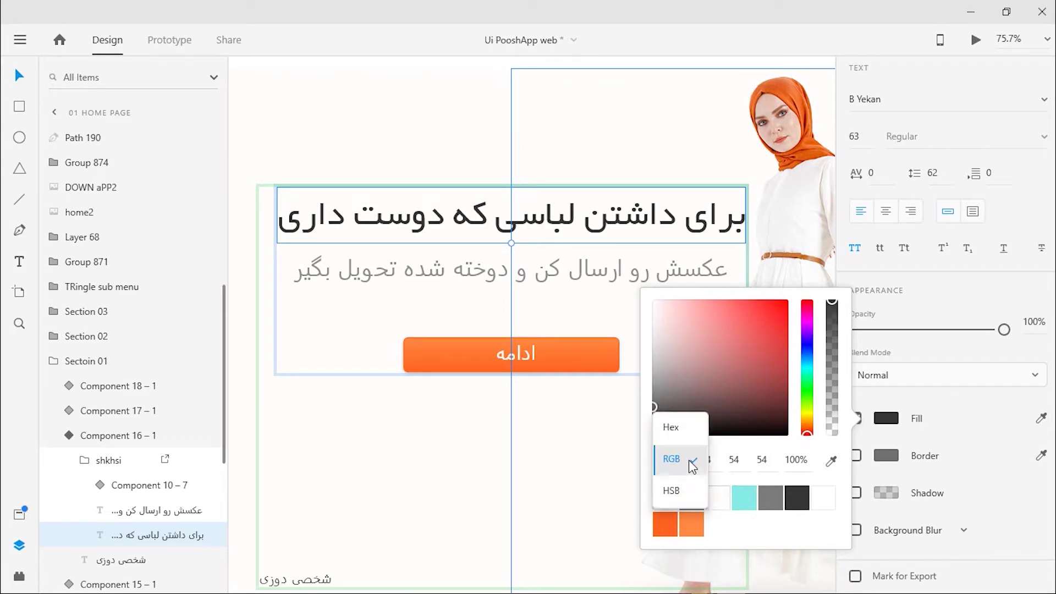
click(695, 425)
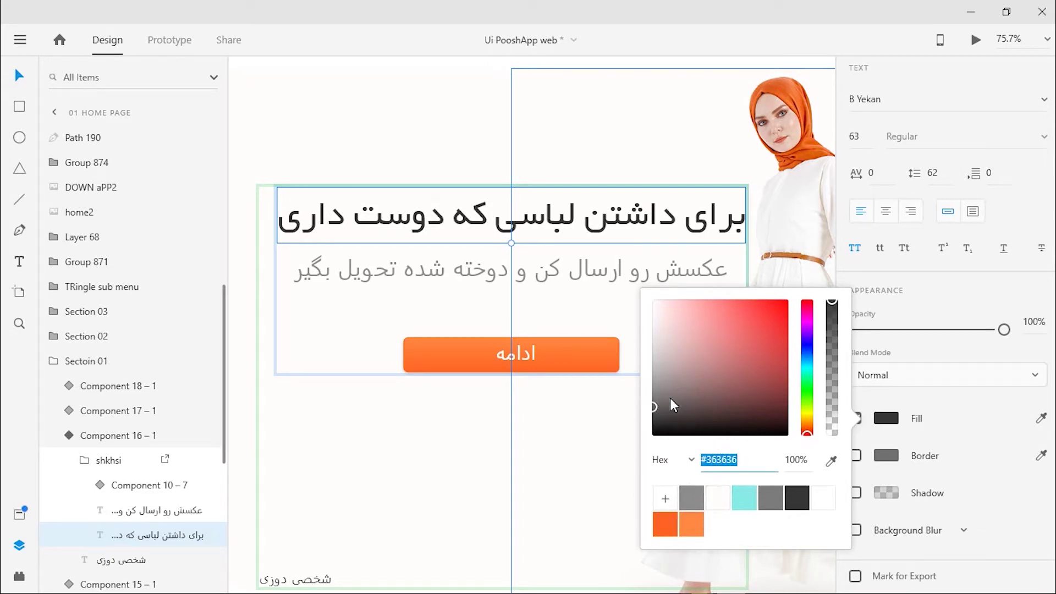
Try out the alpha of the heading's fill colour, return it to 100%, and close the colour picker.
drag(829, 342, 836, 279)
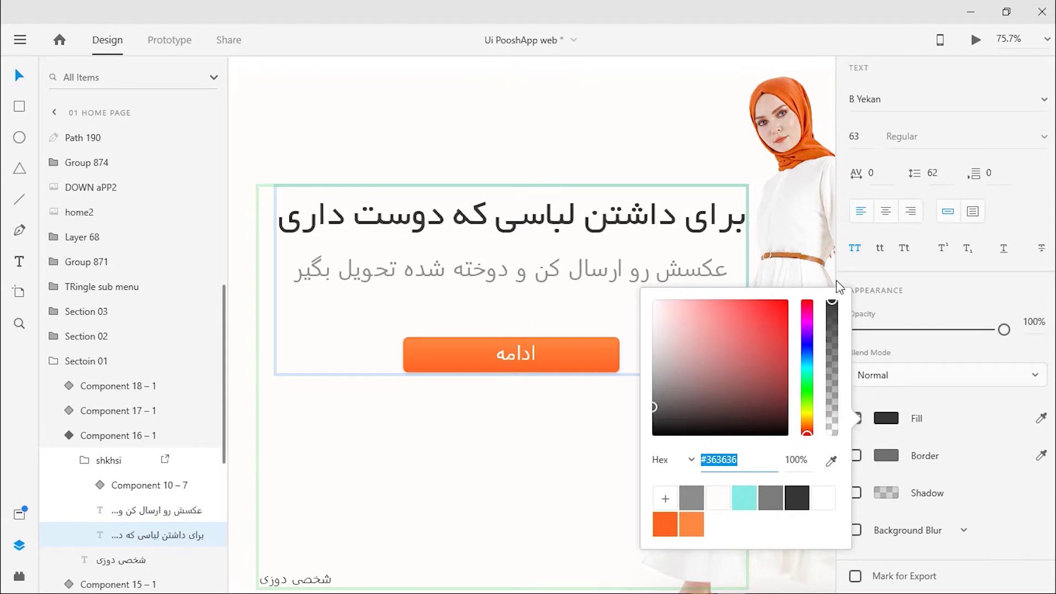
mouse_move(831, 308)
mouse_down()
mouse_move(837, 434)
mouse_move(832, 300)
mouse_up()
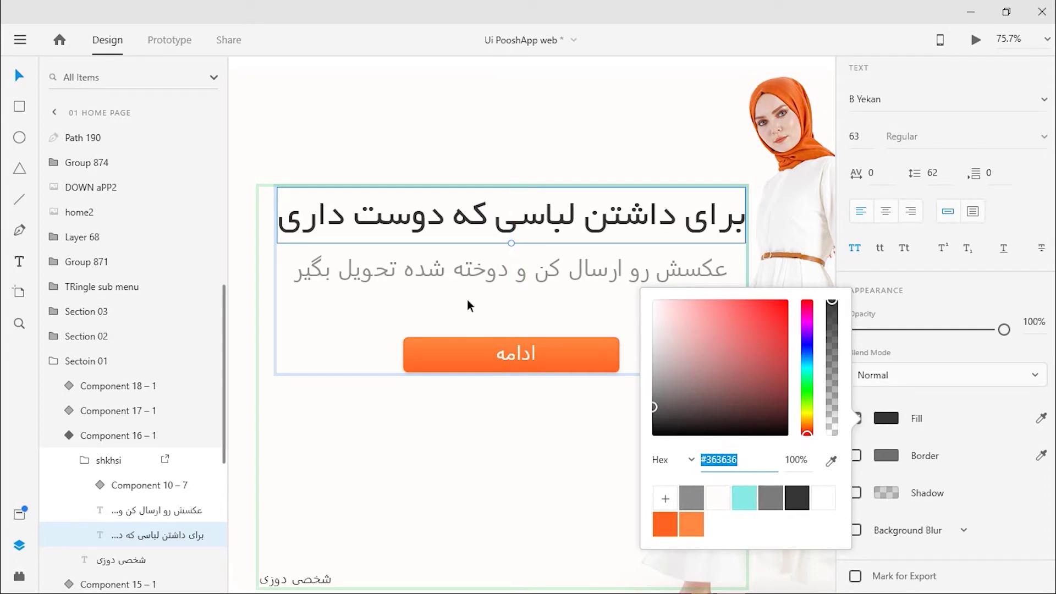
click(407, 223)
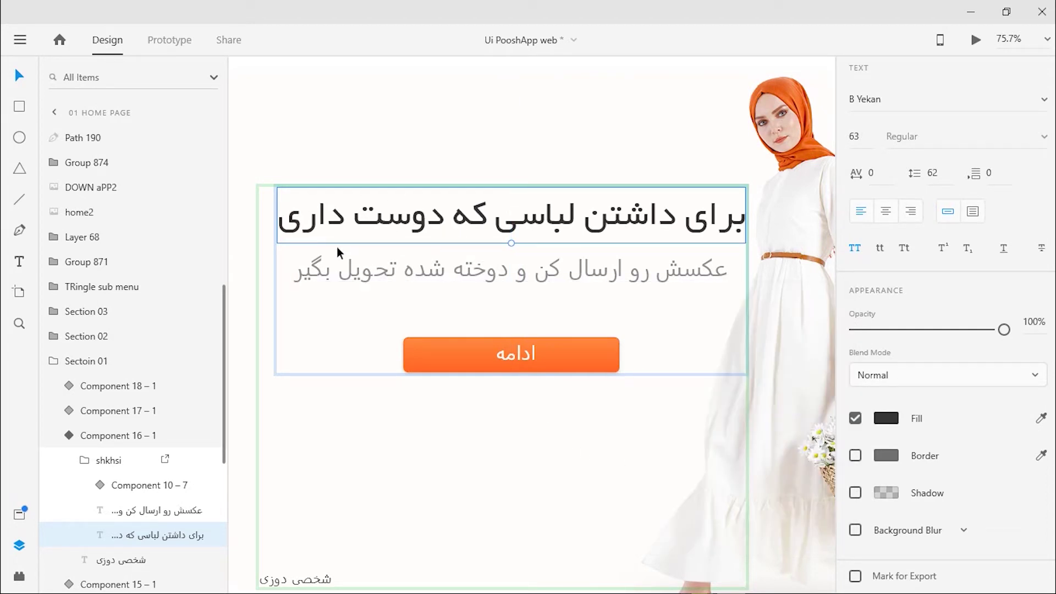
Select the 01 Home Page artboard.
scroll(656, 309, down, 5)
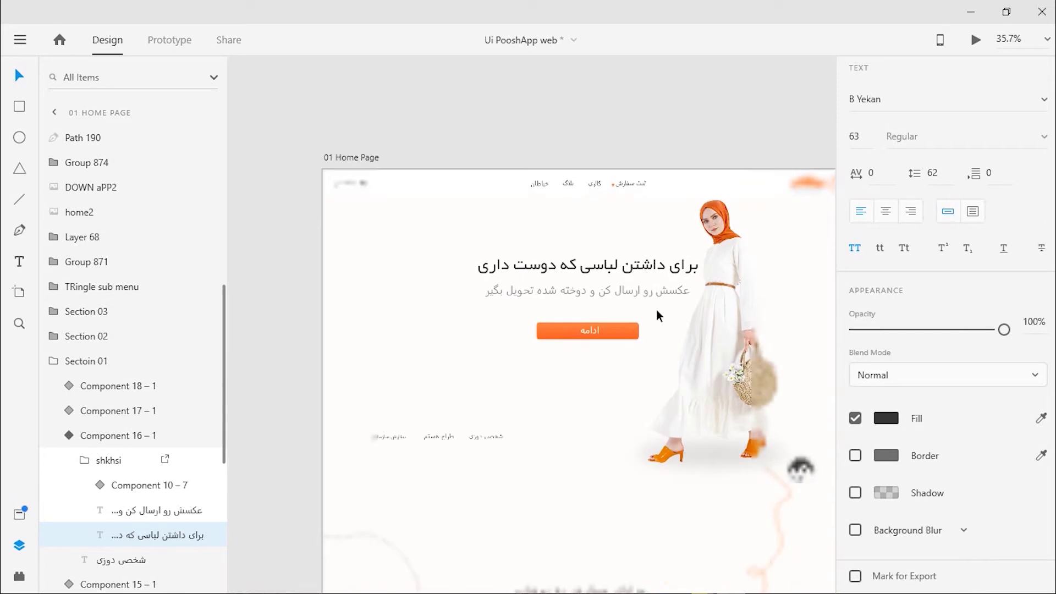
drag(627, 338, 577, 233)
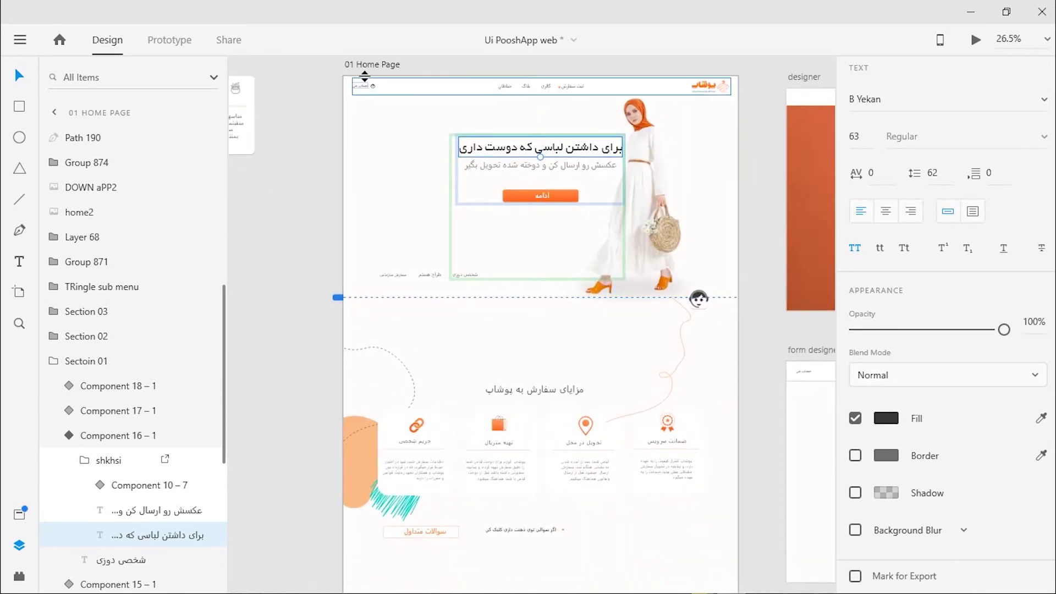
click(382, 62)
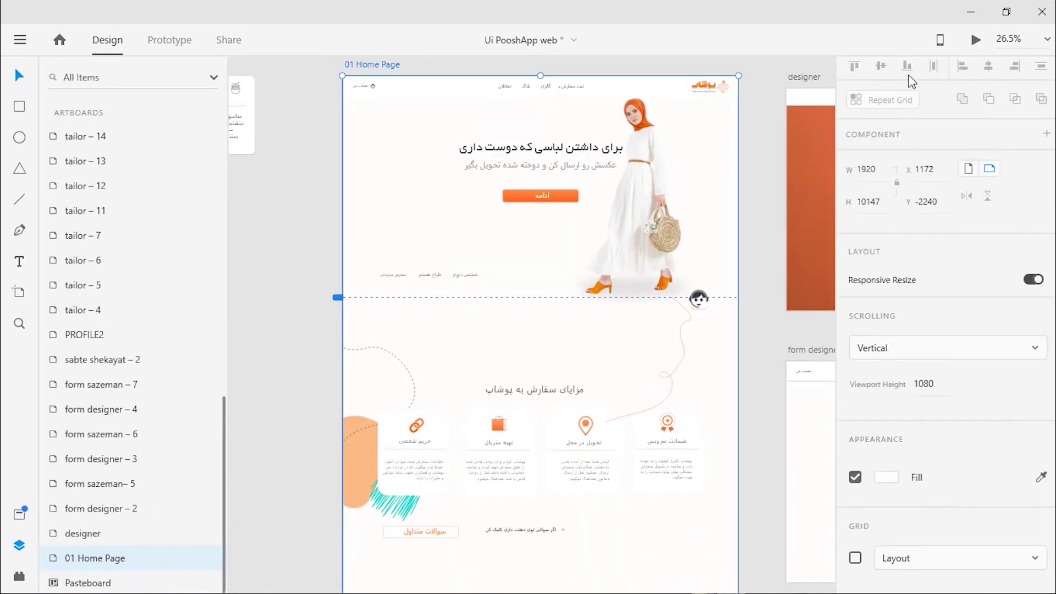
drag(744, 131, 736, 230)
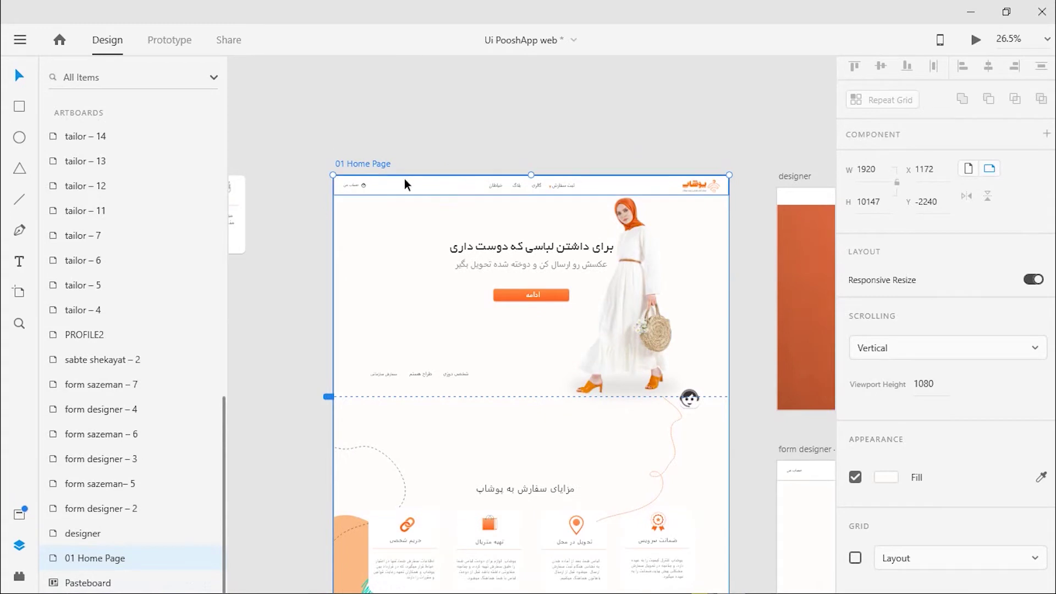
click(365, 129)
click(366, 164)
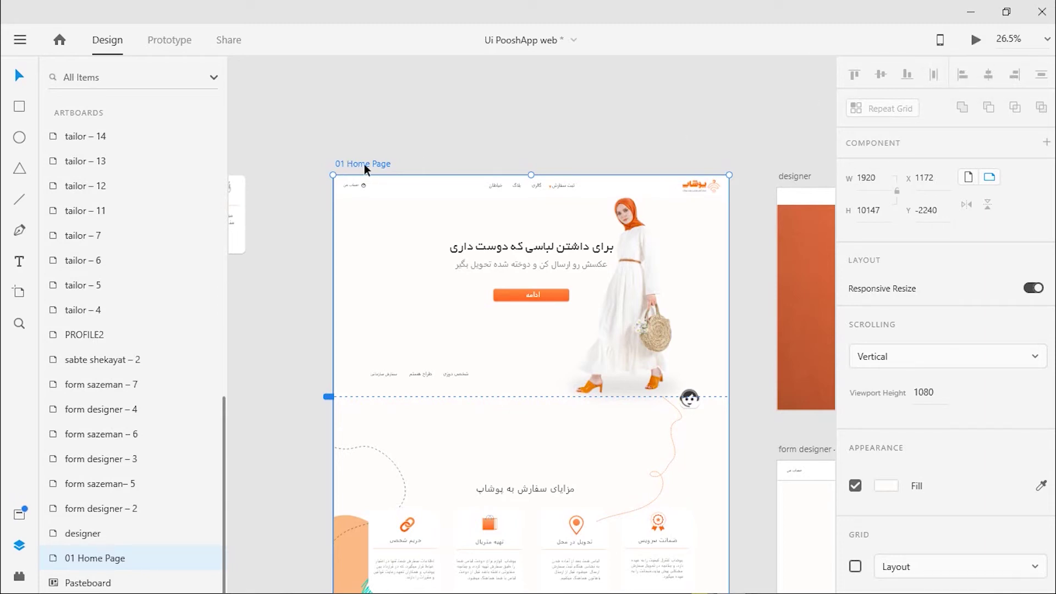
Preview the 01 Home Page artboard in a maximized window, look through its upper part, and reveal the ثبت سفارش submenu.
click(975, 41)
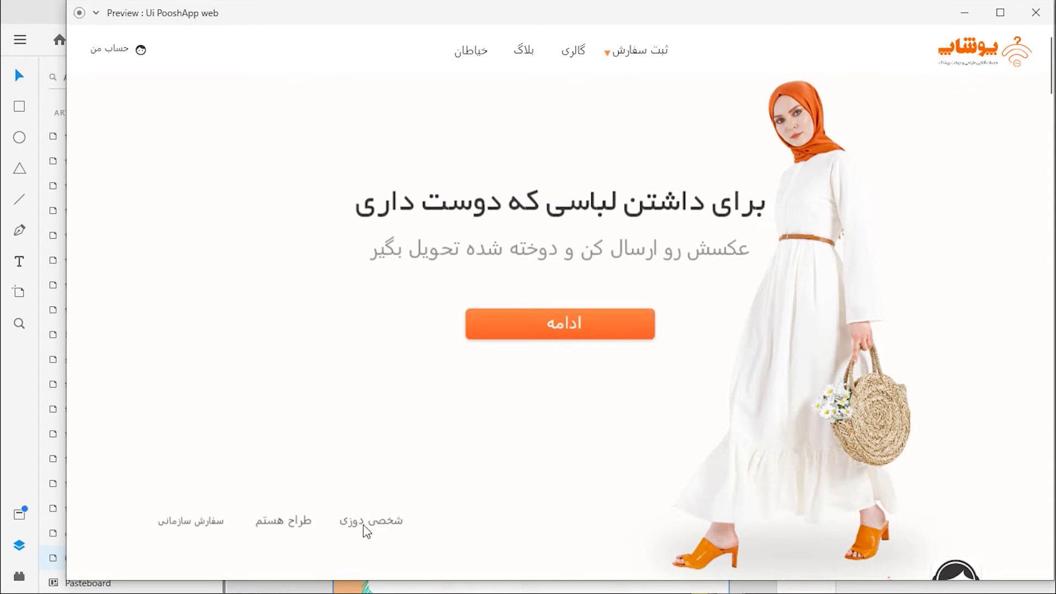
scroll(473, 442, down, 1)
scroll(473, 442, down, 4)
click(1000, 12)
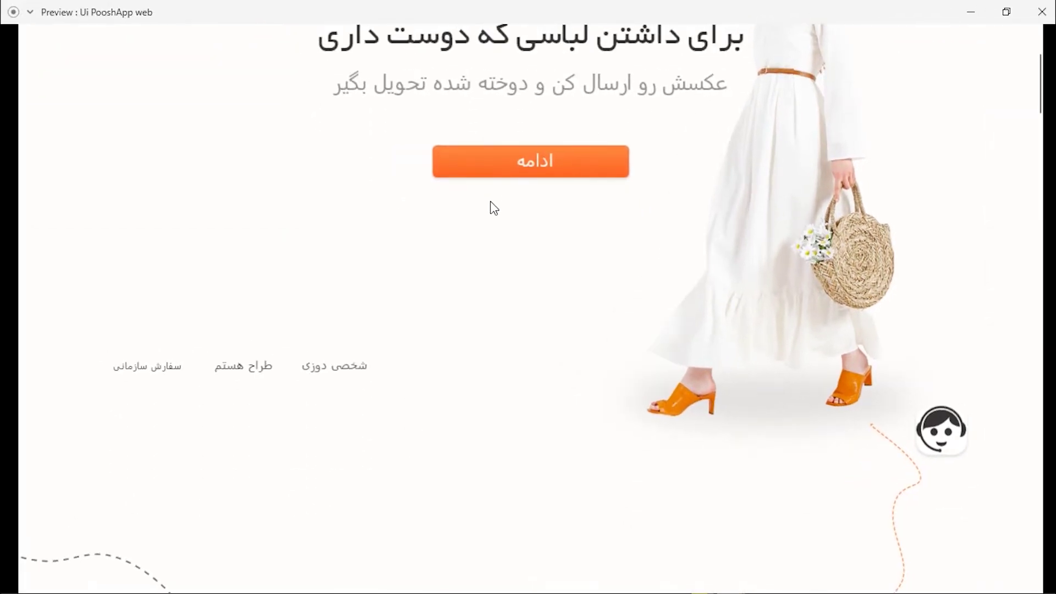
scroll(554, 254, up, 5)
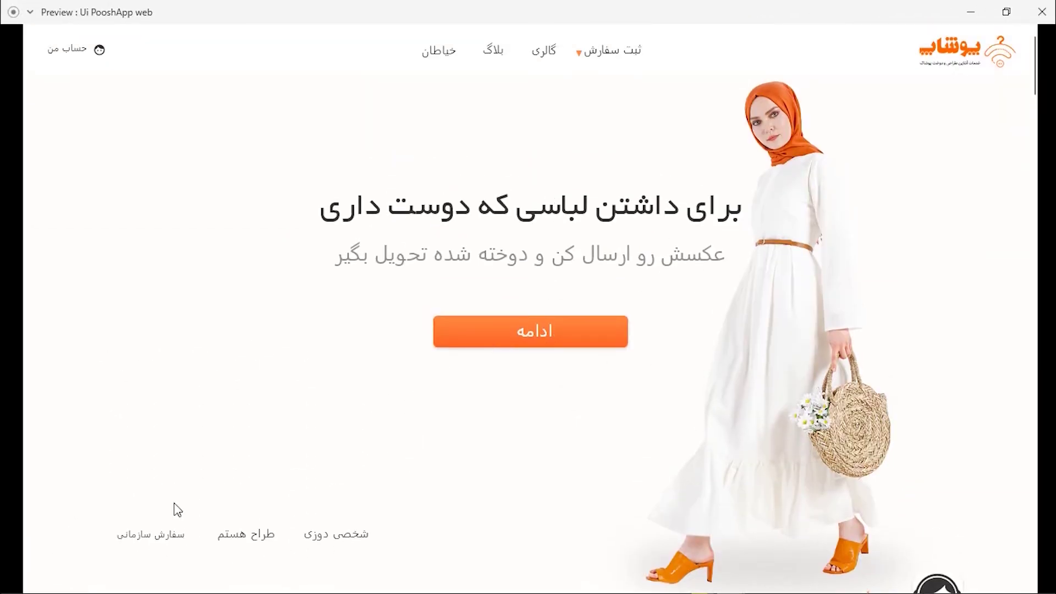
mouse_move(620, 54)
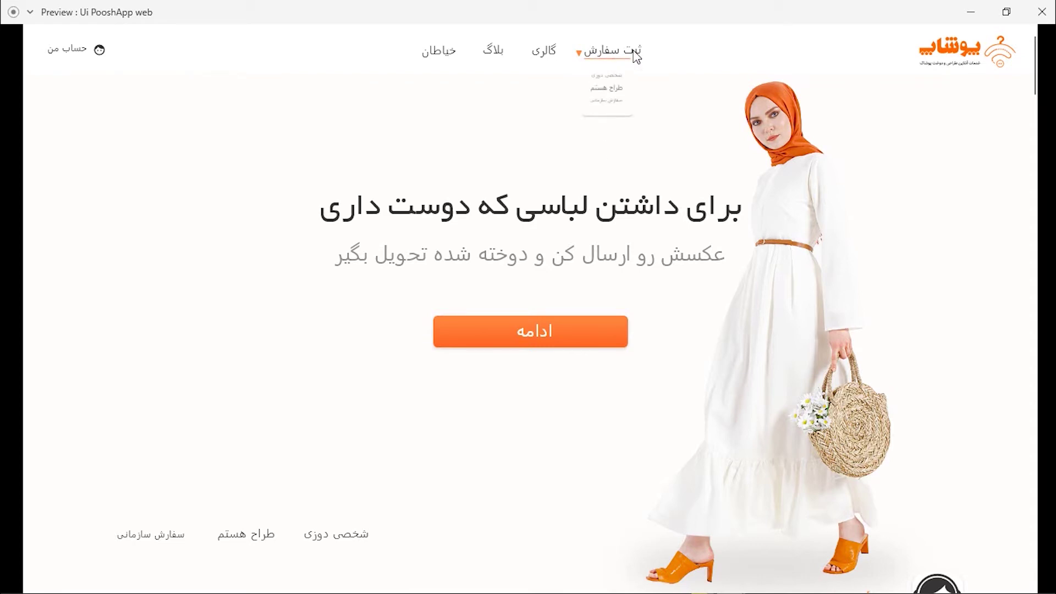
Close the current preview, and preview the 01 Home Page artboard again in a maximized window.
click(1042, 11)
scroll(563, 191, up, 5)
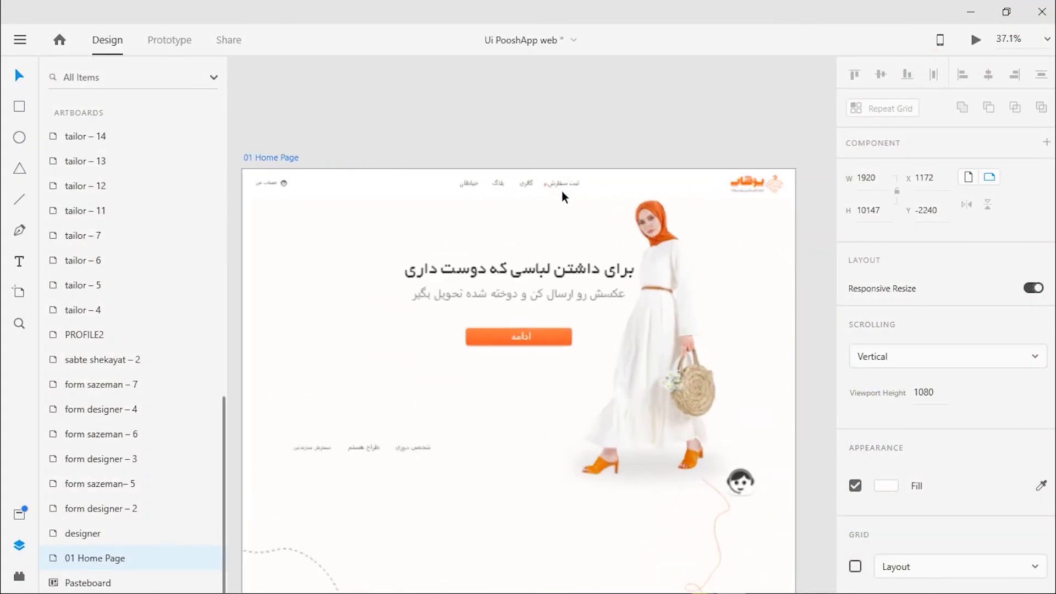
click(976, 40)
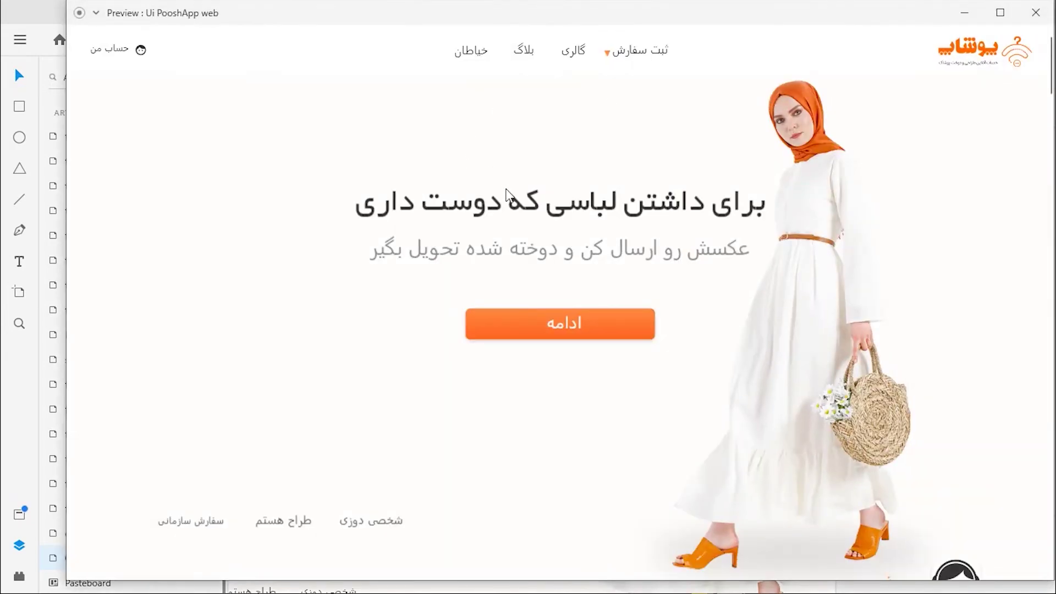
click(1000, 12)
Look through the previewed home page down to the phone mockup, check the سوالات متداول button's hover state, and close the preview.
scroll(746, 215, down, 3)
scroll(746, 216, down, 10)
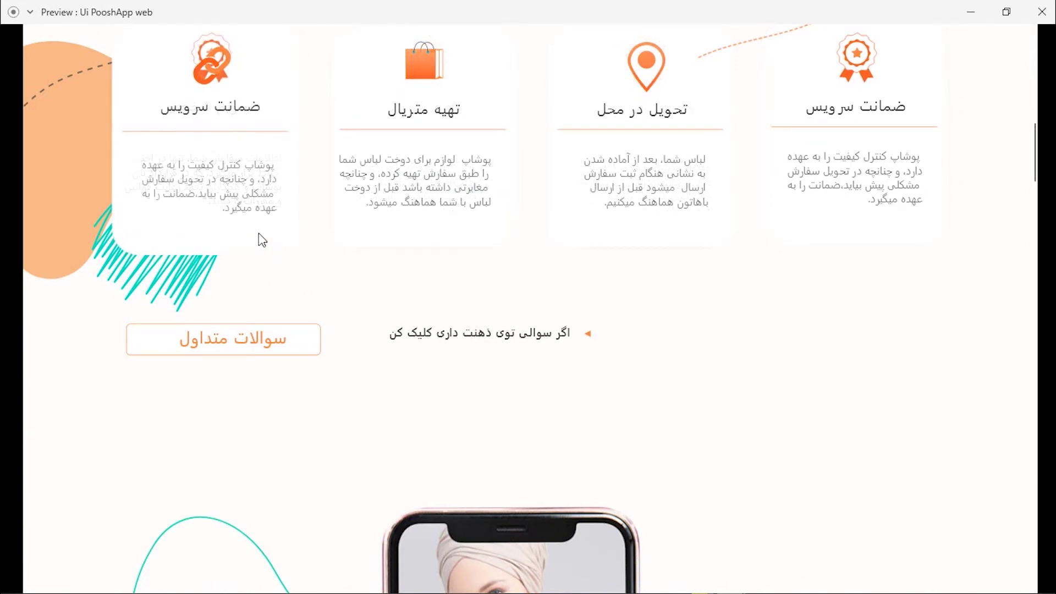
scroll(321, 342, down, 2)
scroll(322, 342, down, 3)
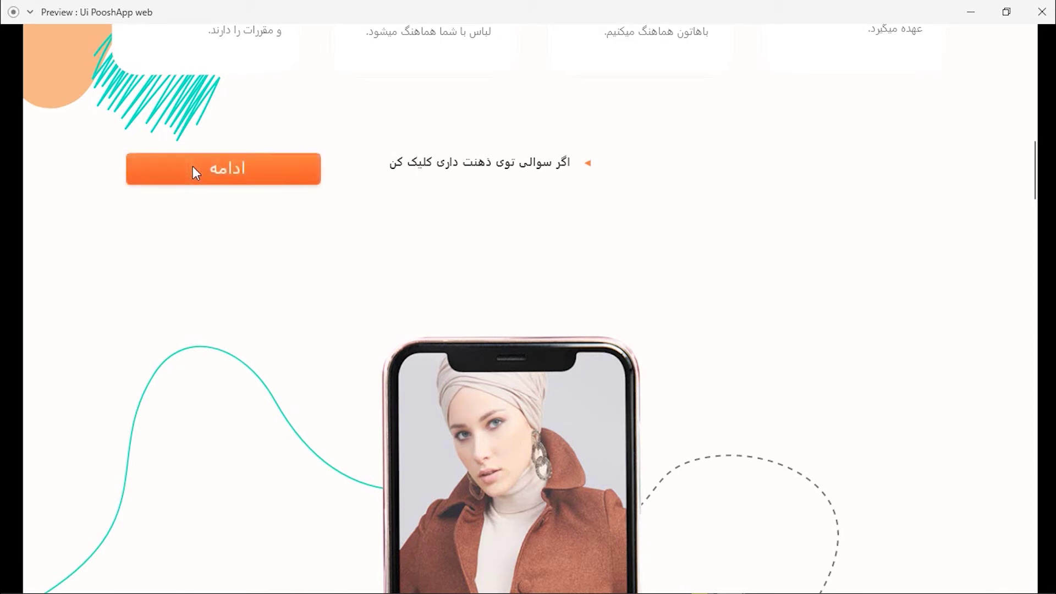
scroll(229, 212, down, 20)
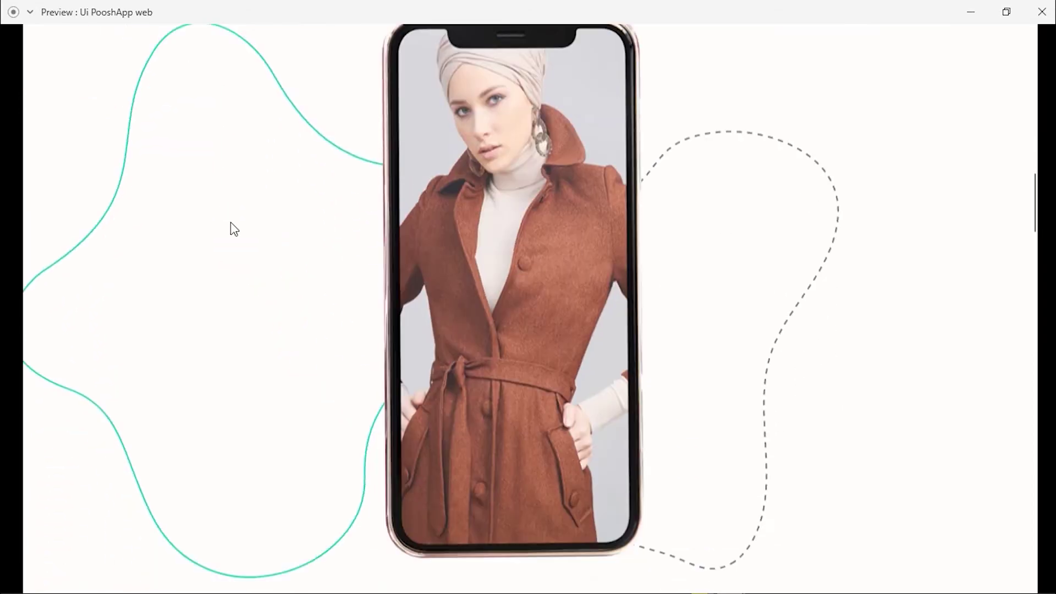
key(alt+F4)
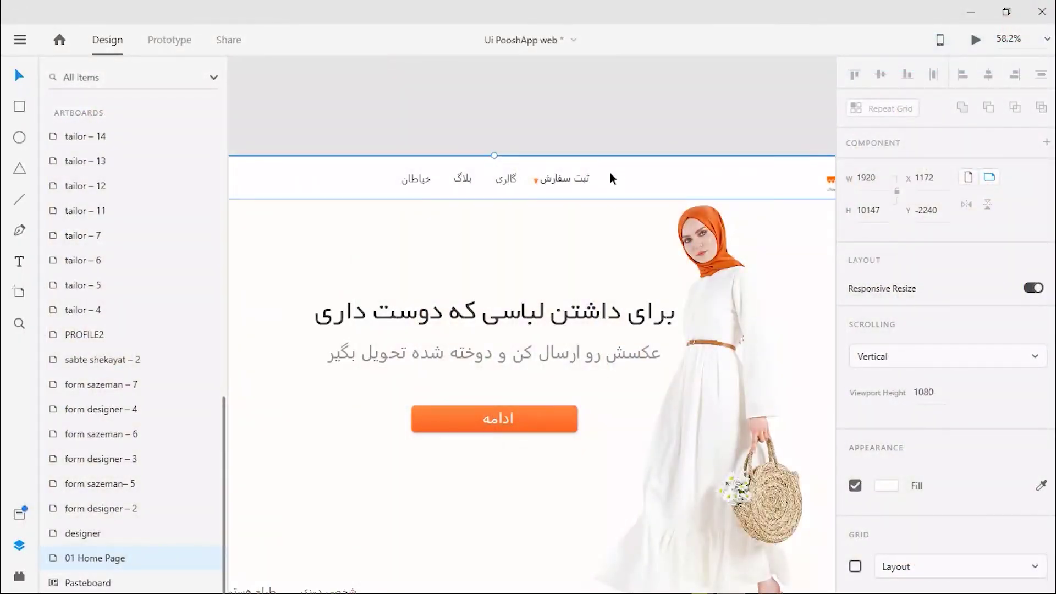
Hide the layer list beside the canvas.
scroll(609, 172, up, 1)
scroll(676, 281, down, 2)
key(ctrl+y)
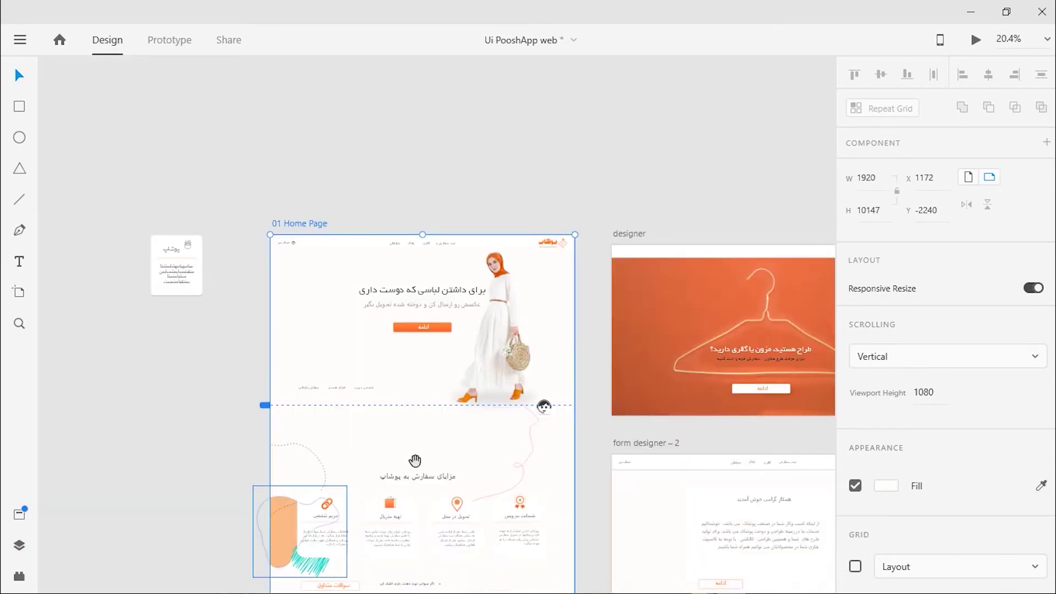
Look over the document's full set of artboards, from the designer and form pages to the lowest rows, and return to the home page.
scroll(645, 421, down, 4)
scroll(645, 420, right, 5)
scroll(645, 421, down, 15)
scroll(645, 420, right, 4)
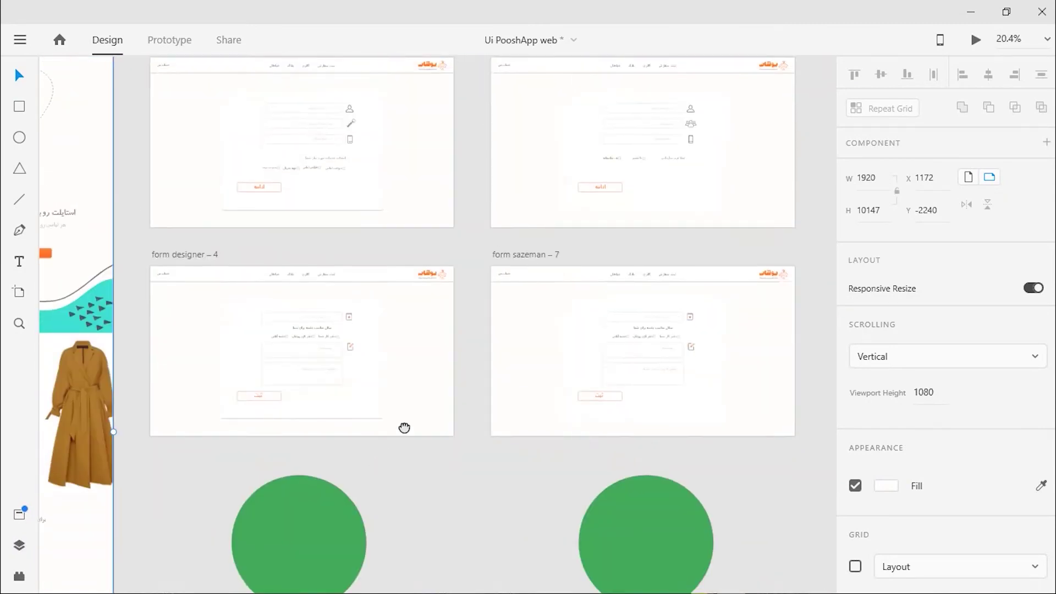
scroll(403, 427, left, 8)
scroll(514, 330, down, 8)
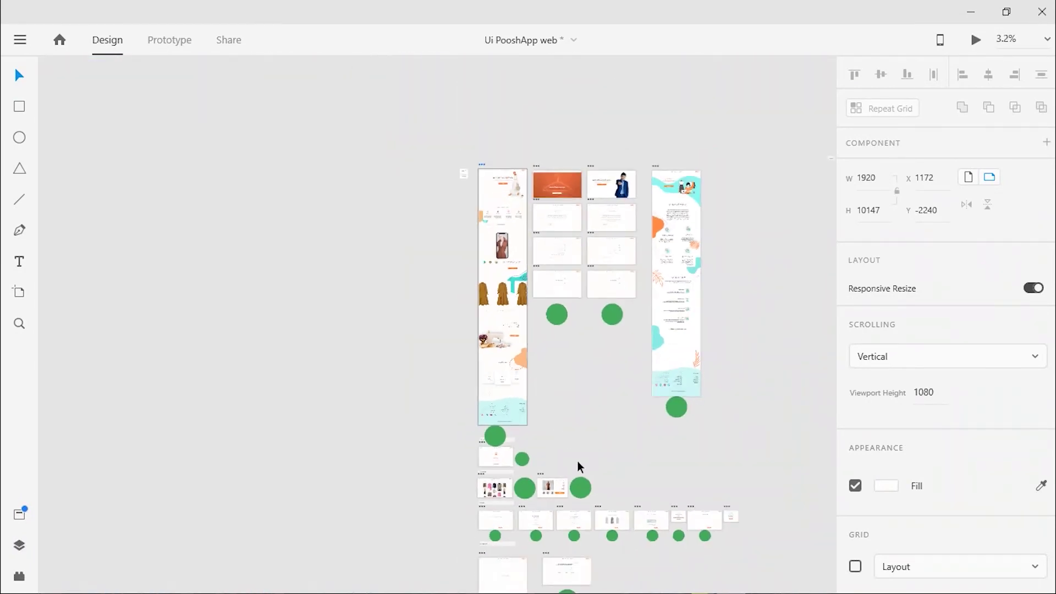
scroll(577, 461, down, 5)
scroll(471, 172, right, 2)
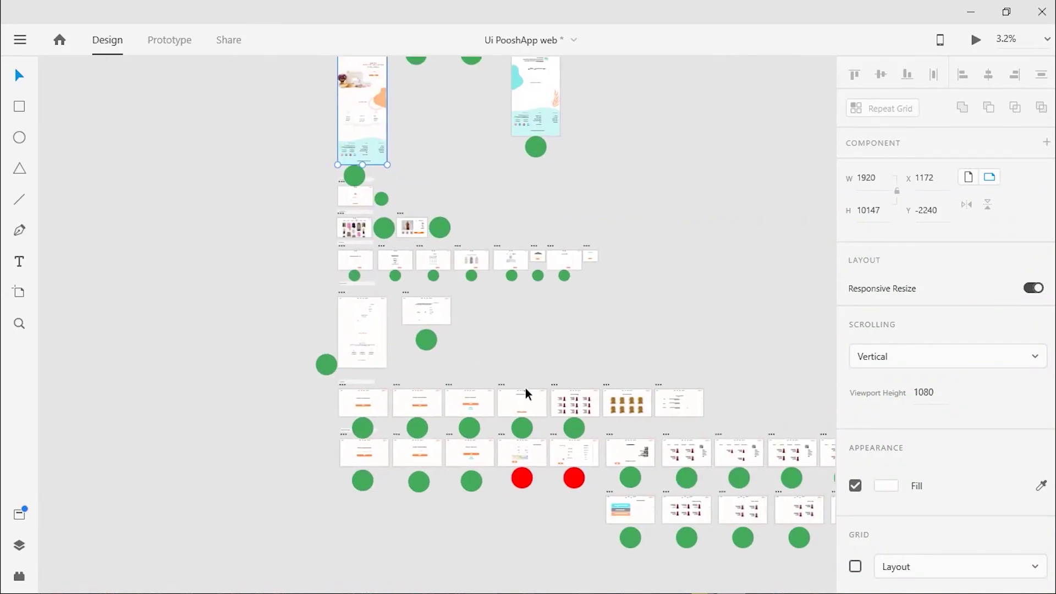
scroll(526, 387, up, 3)
scroll(419, 325, down, 3)
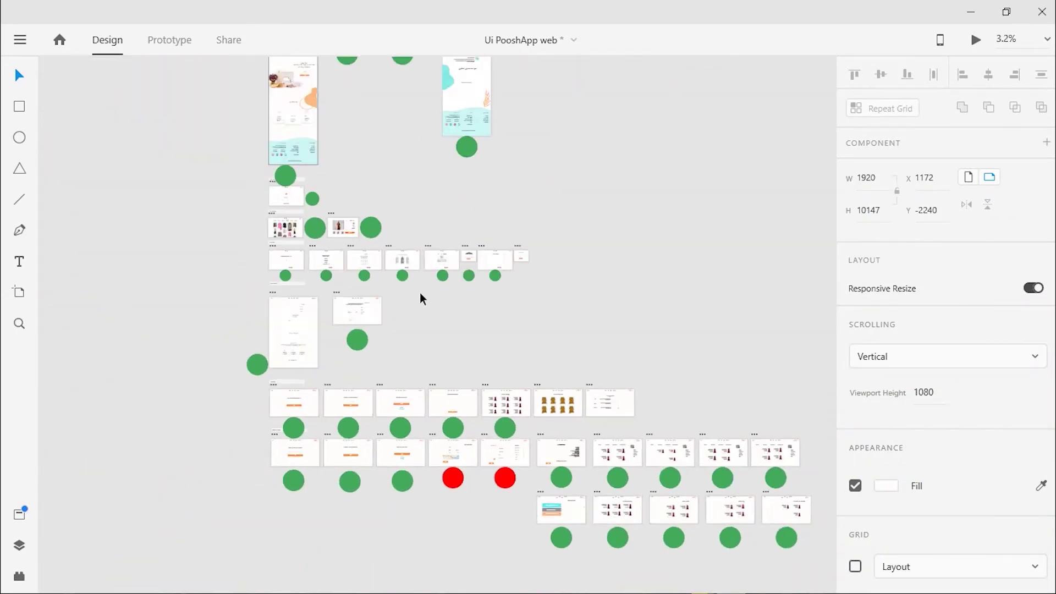
scroll(440, 345, up, 2)
drag(440, 387, 455, 438)
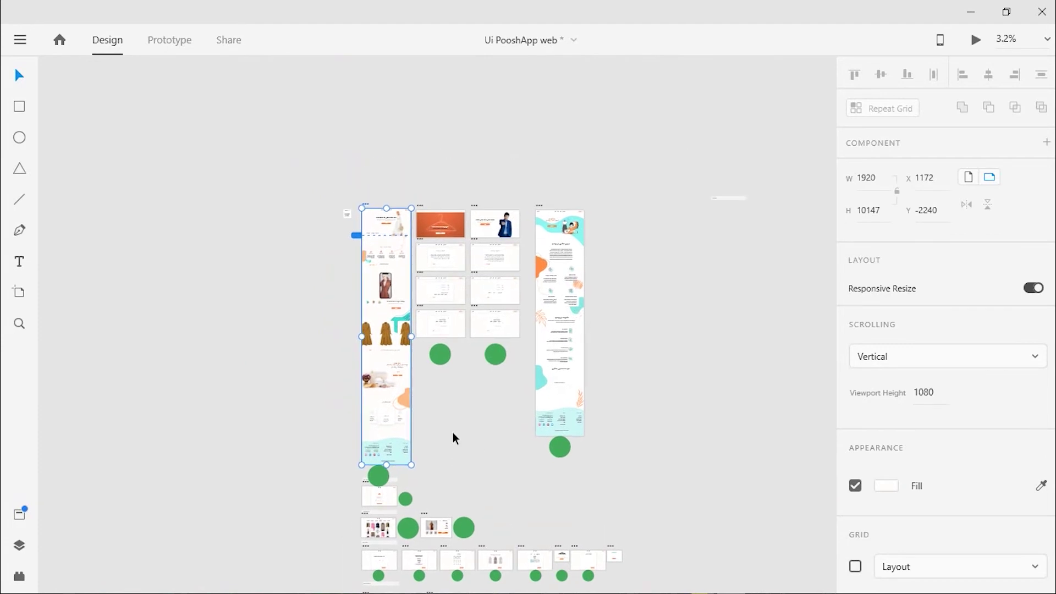
scroll(454, 438, up, 2)
drag(450, 385, 554, 561)
scroll(445, 292, up, 4)
scroll(451, 274, up, 3)
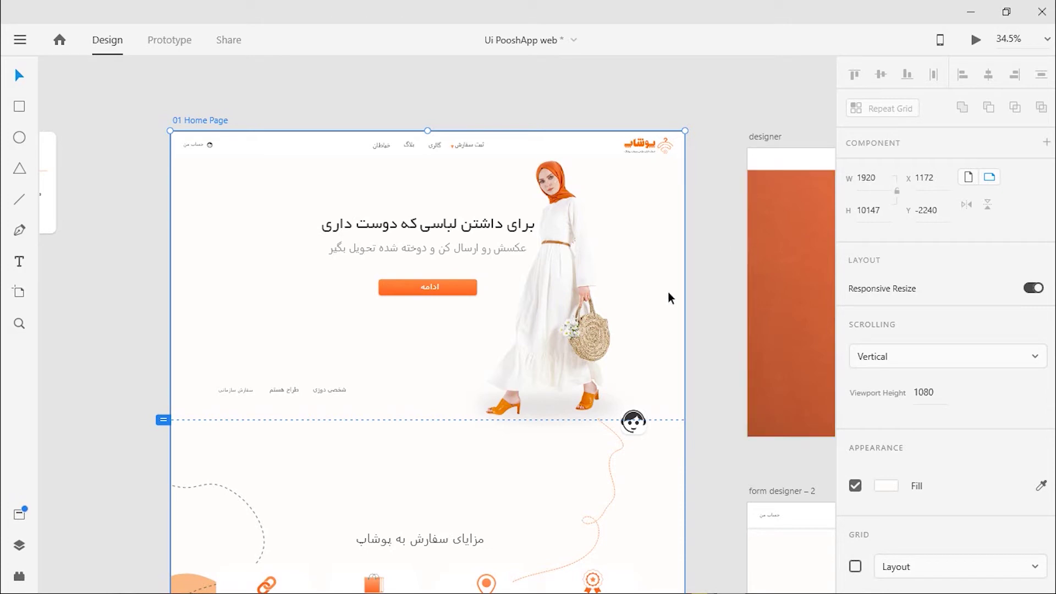
Try narrowing the 01 Home Page artboard to about 1640 wide with Responsive Resize on, and undo the change.
click(688, 300)
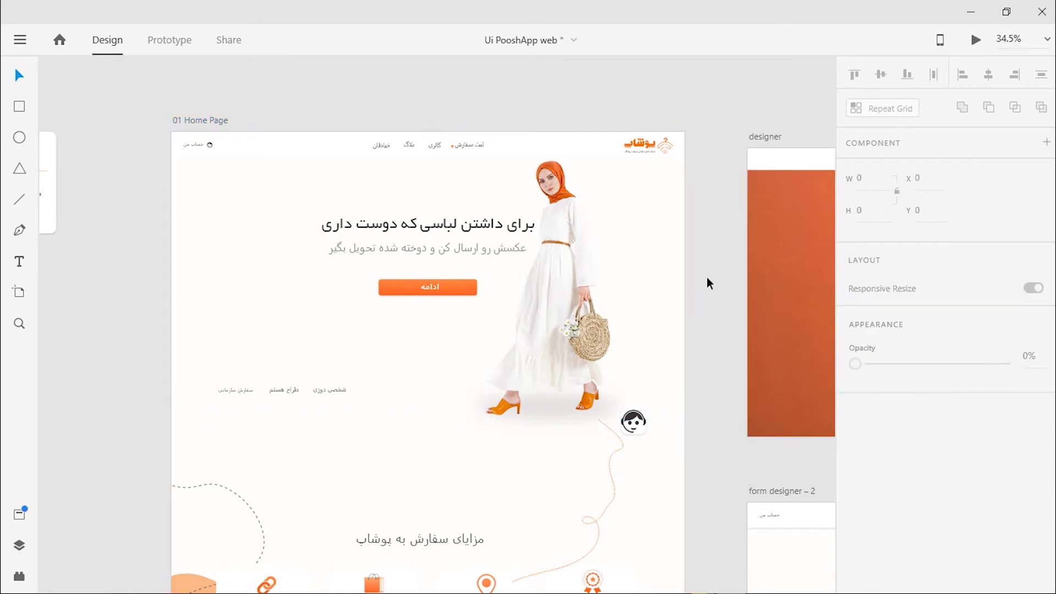
click(213, 122)
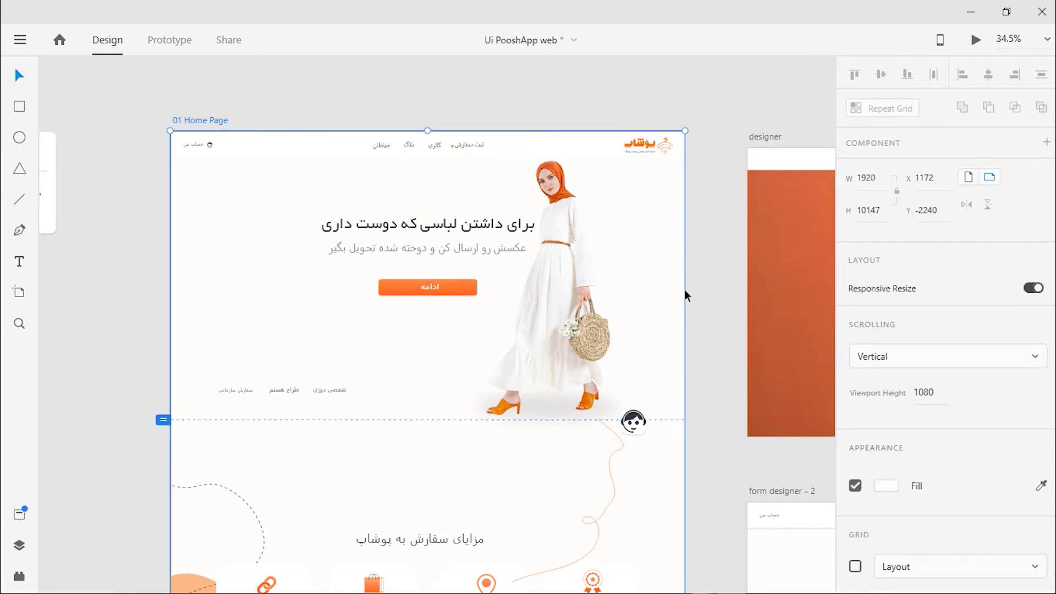
scroll(686, 292, down, 10)
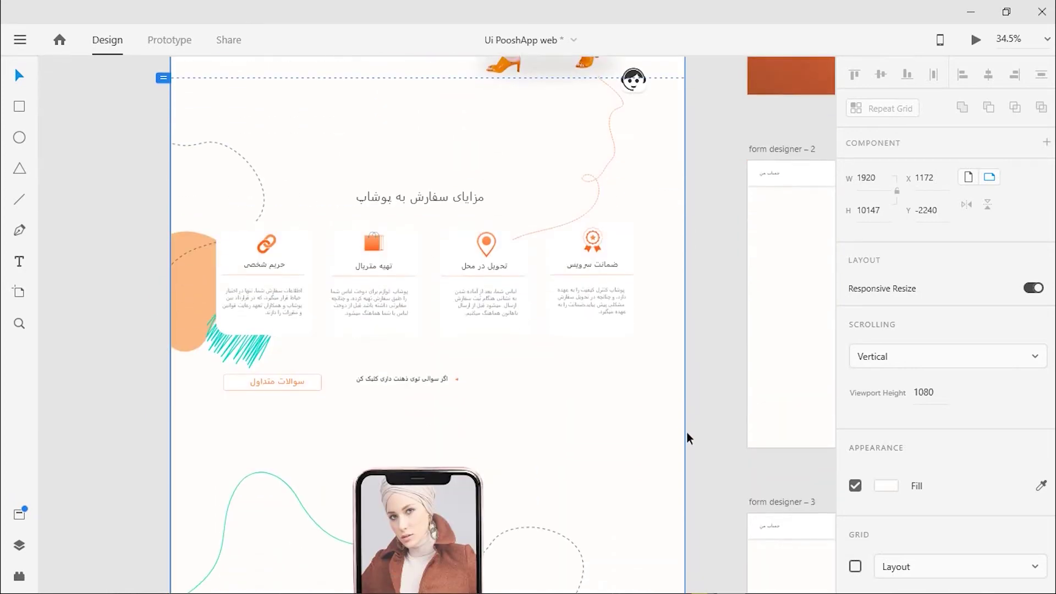
scroll(689, 469, down, 10)
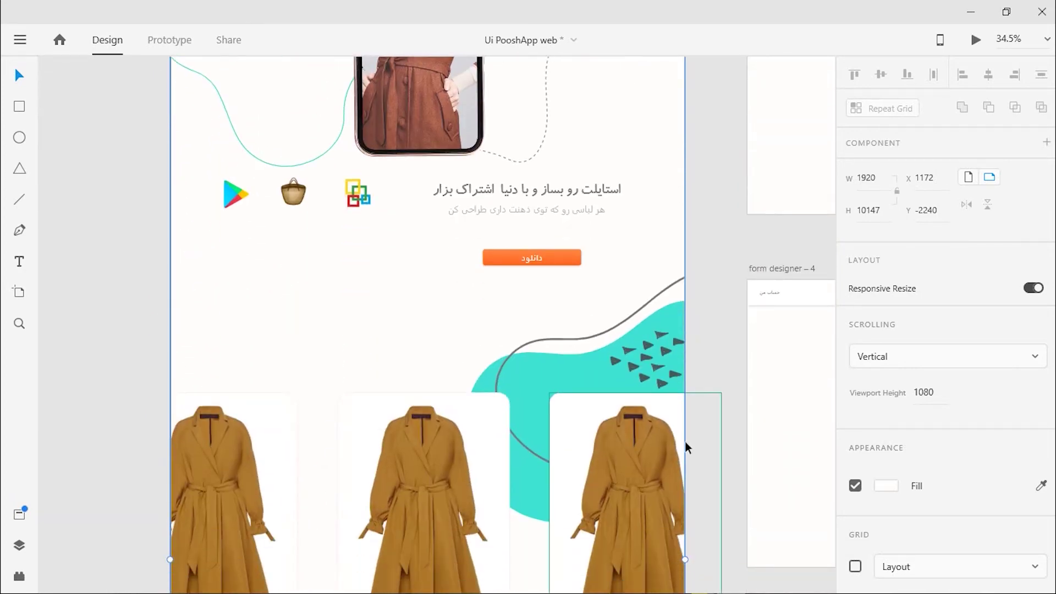
drag(686, 559, 610, 555)
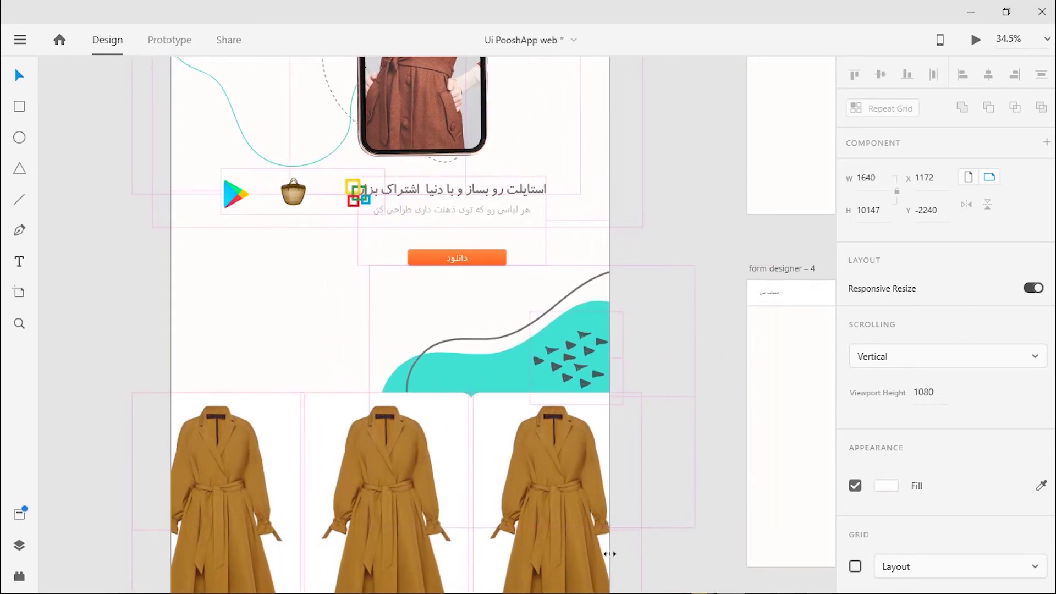
key(ctrl+z)
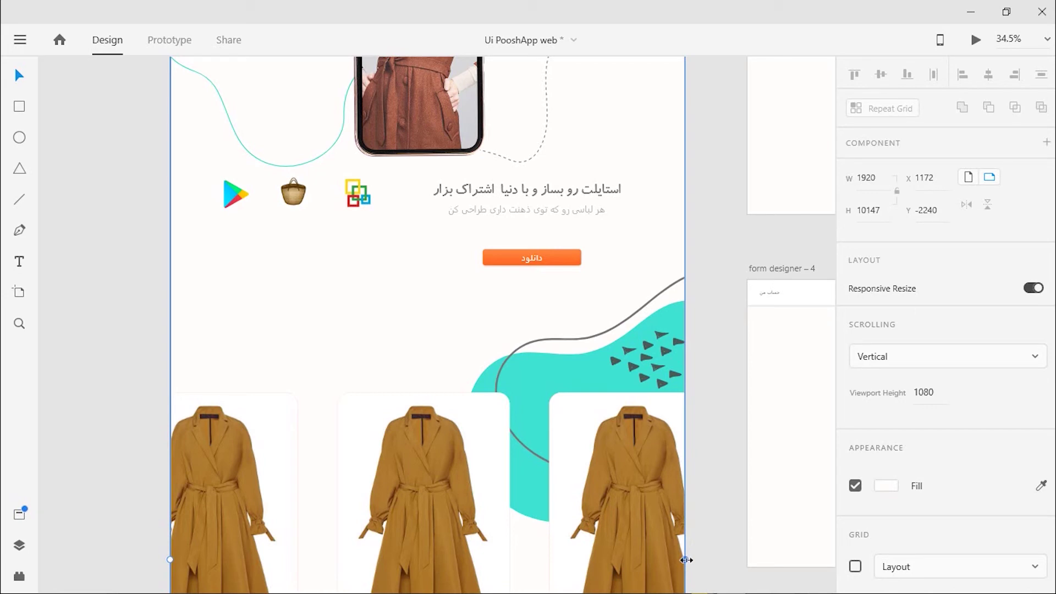
Narrow the 01 Home Page artboard to about 1030 wide and check the rearranged layout from the phone mockup up to the header.
drag(685, 560, 447, 536)
scroll(349, 381, up, 8)
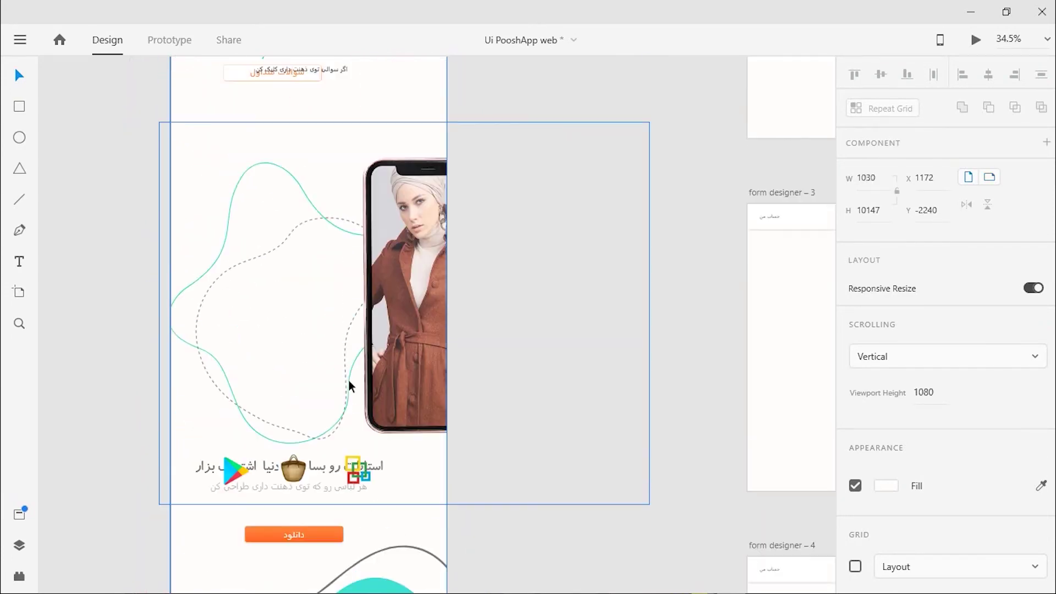
scroll(343, 371, up, 10)
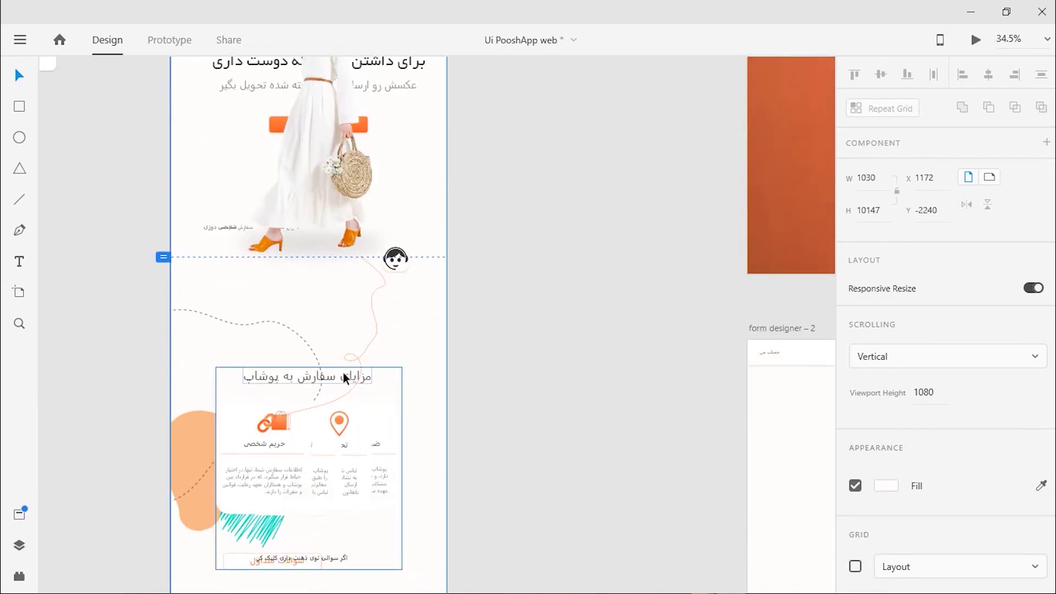
scroll(344, 372, up, 2)
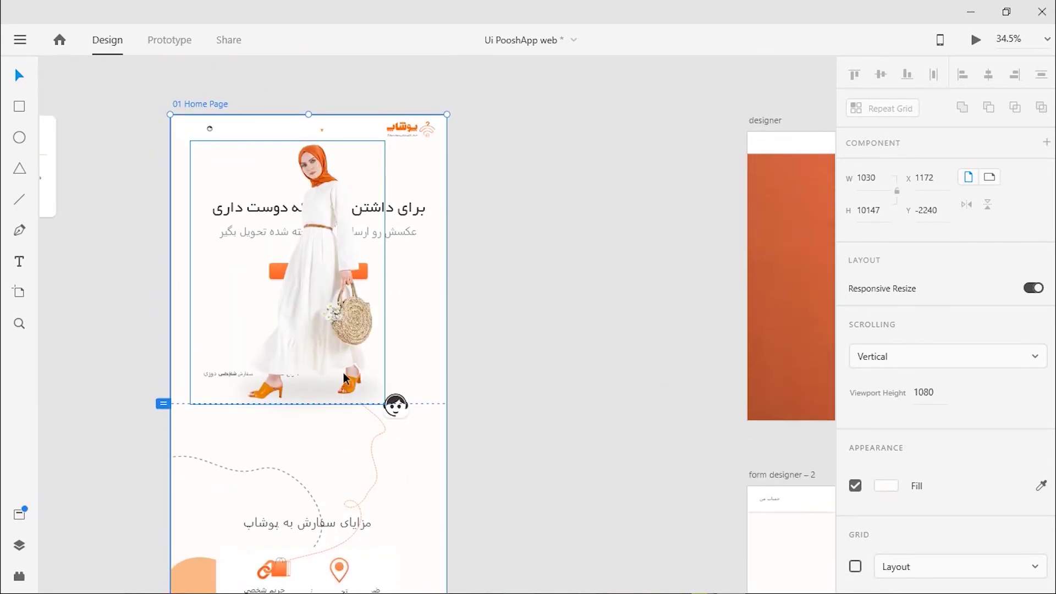
Try moving the woman's picture in the home page's hero section, and undo both the move and the artboard's narrowing.
click(328, 242)
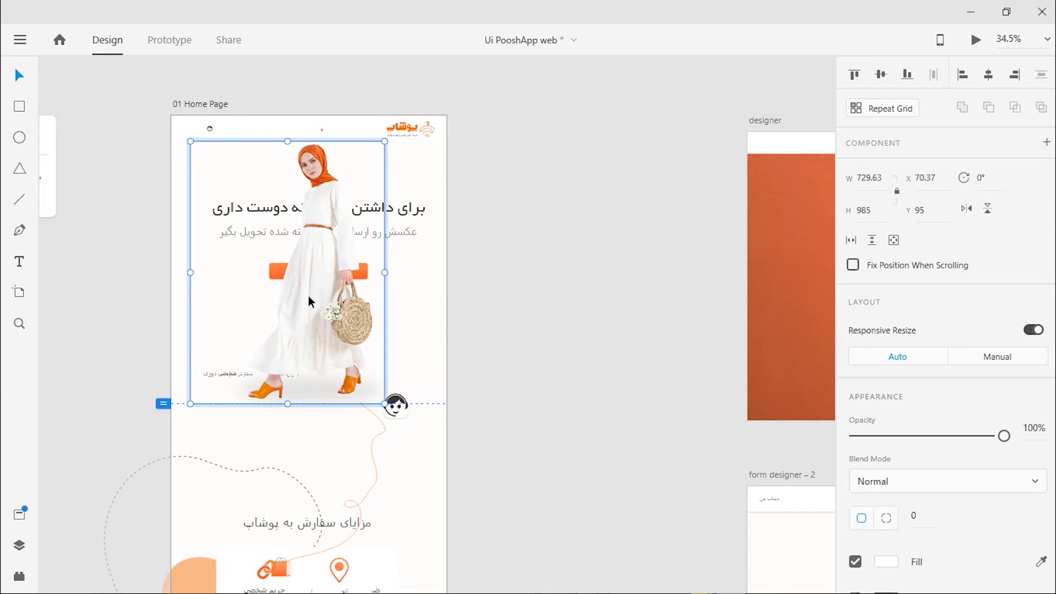
scroll(308, 296, up, 3)
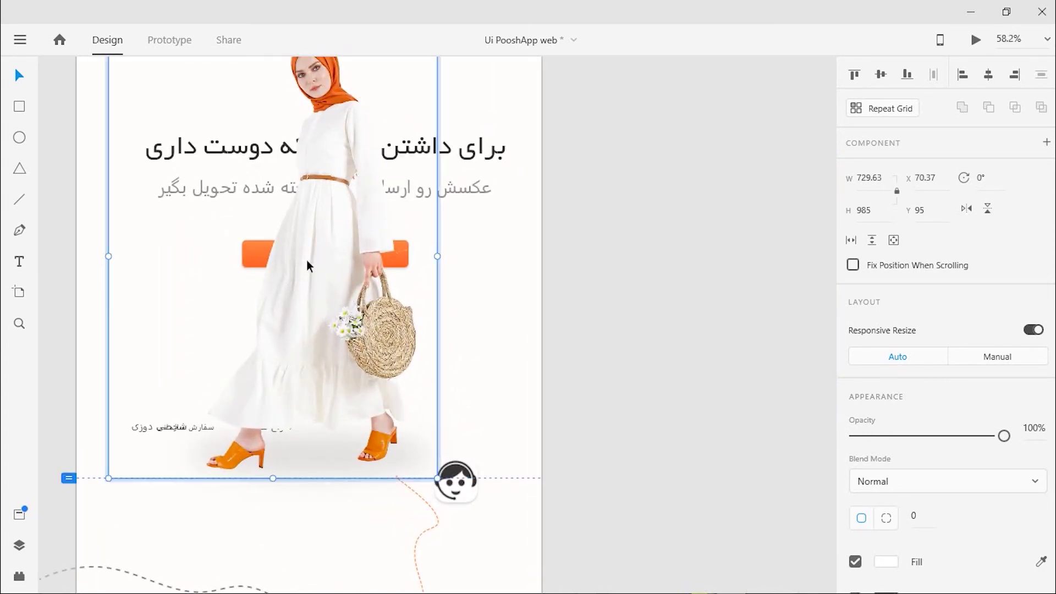
scroll(306, 259, down, 3)
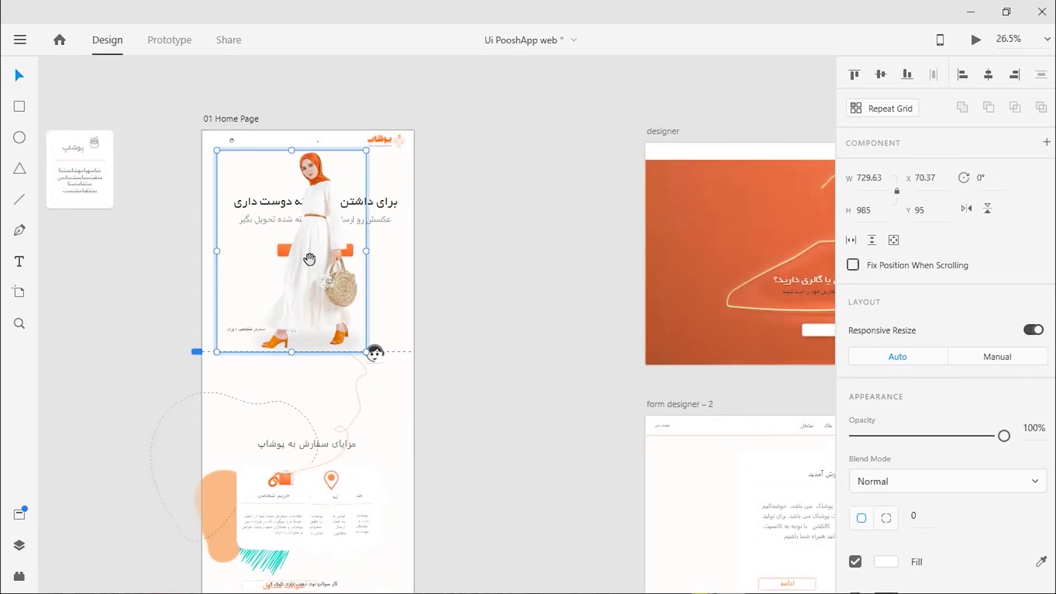
drag(306, 260, 350, 326)
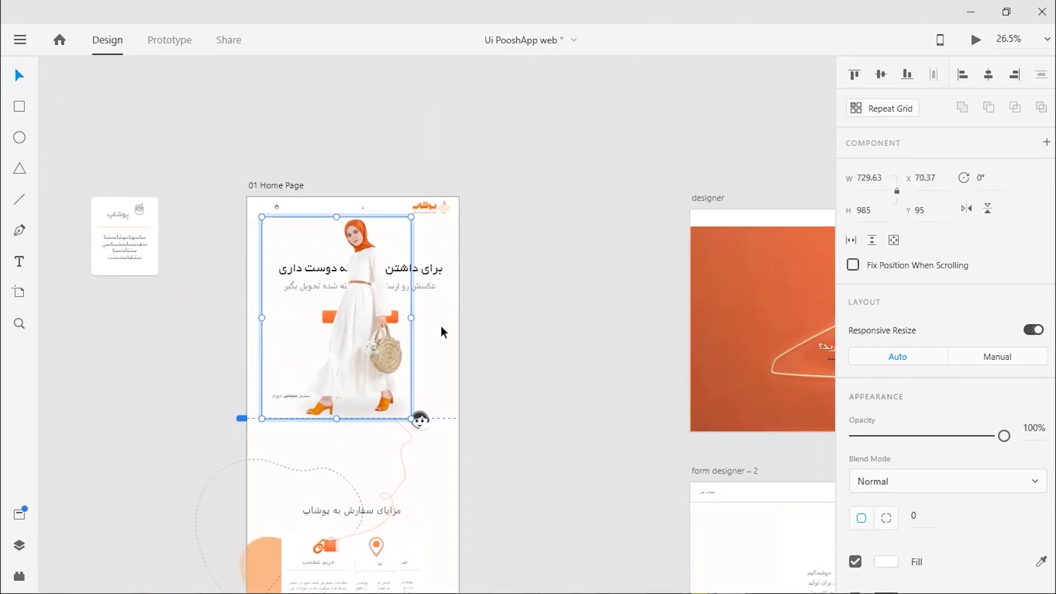
drag(356, 278, 285, 288)
key(ctrl+z)
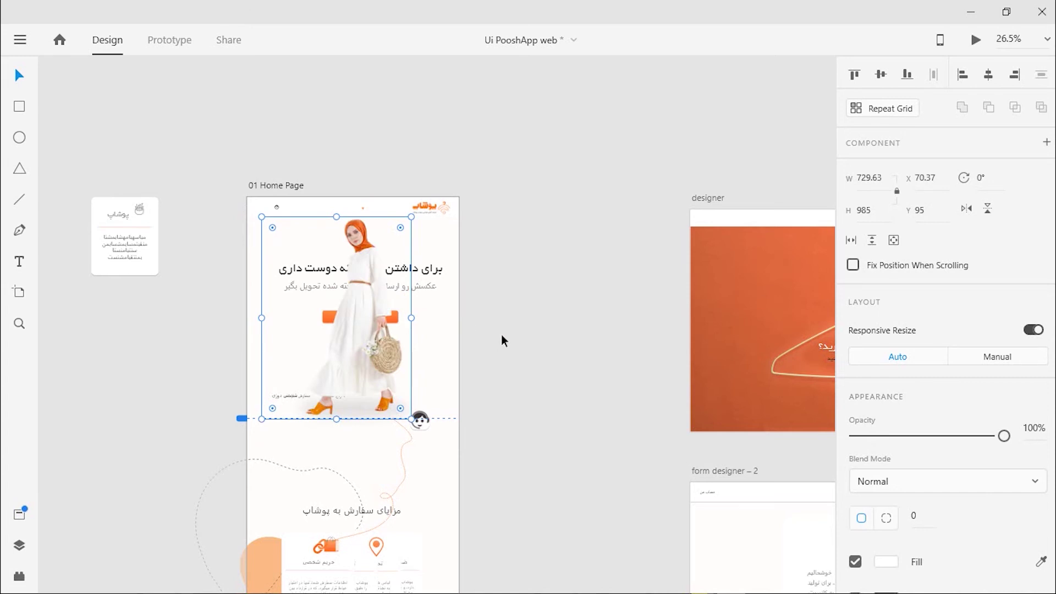
key(ctrl+z)
click(438, 134)
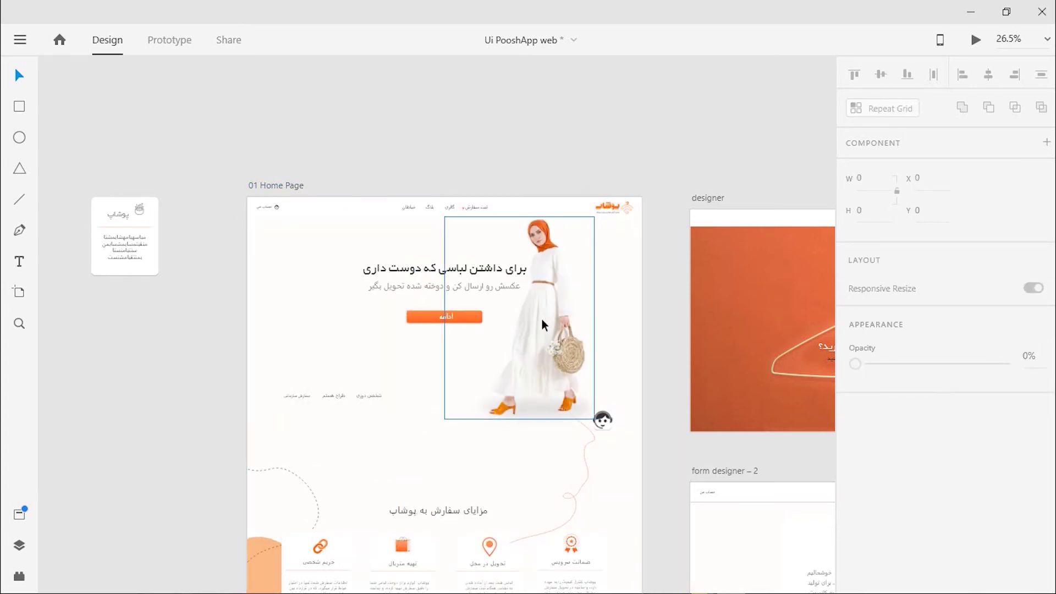
scroll(495, 286, down, 4)
scroll(440, 264, up, 4)
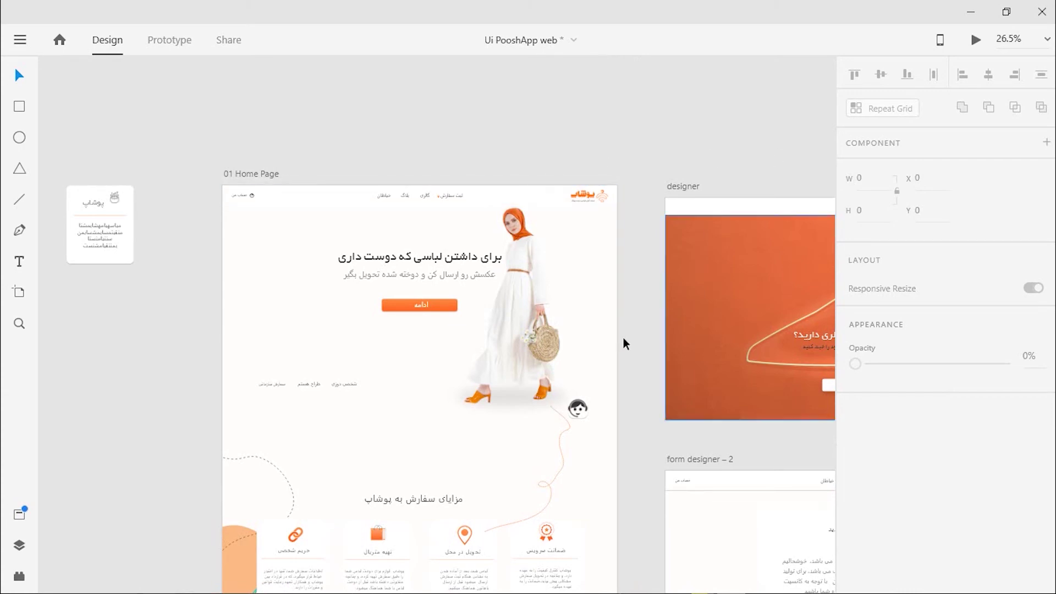
click(242, 177)
click(863, 180)
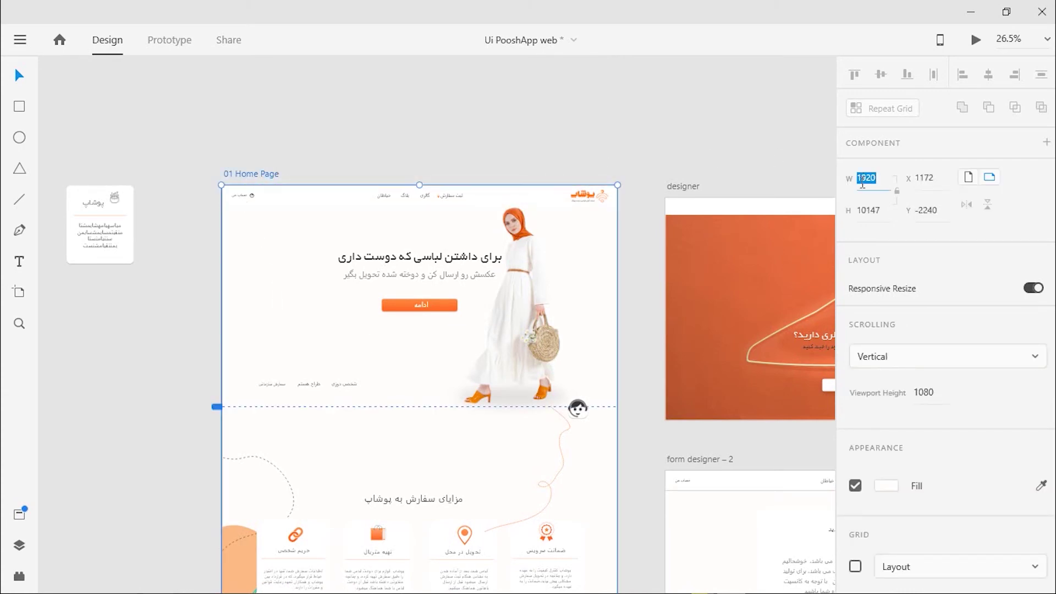
click(570, 138)
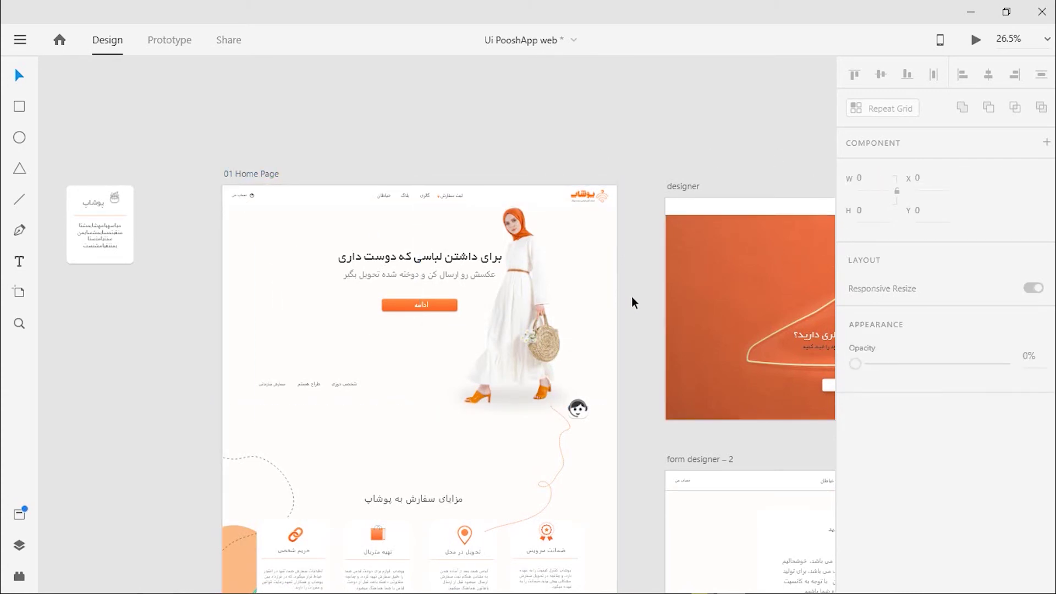
Set the width of the 01 Home Page artboard to 768.
click(254, 173)
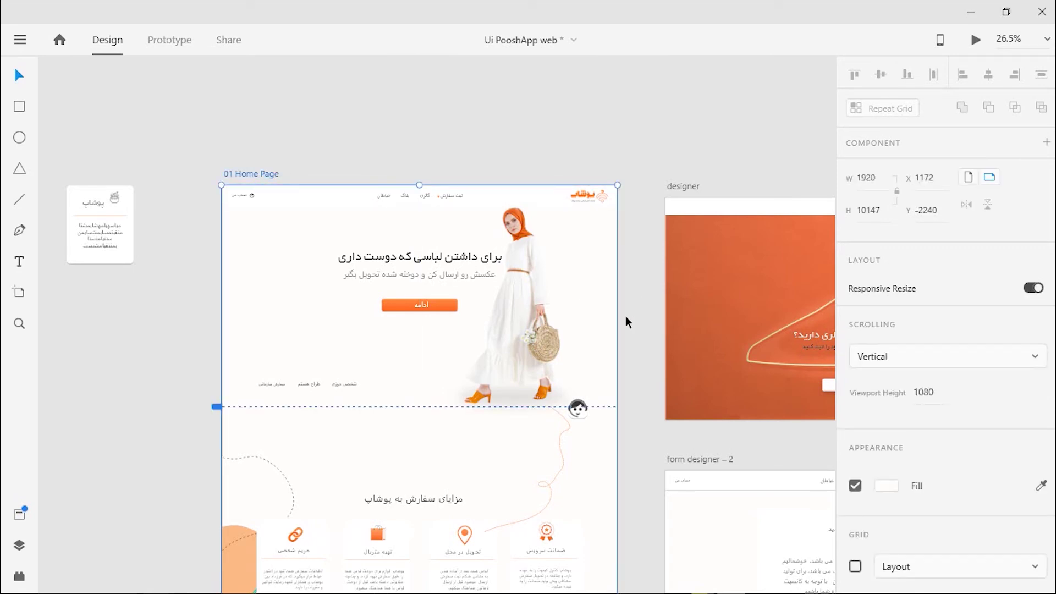
click(866, 178)
text(768)
key(Return)
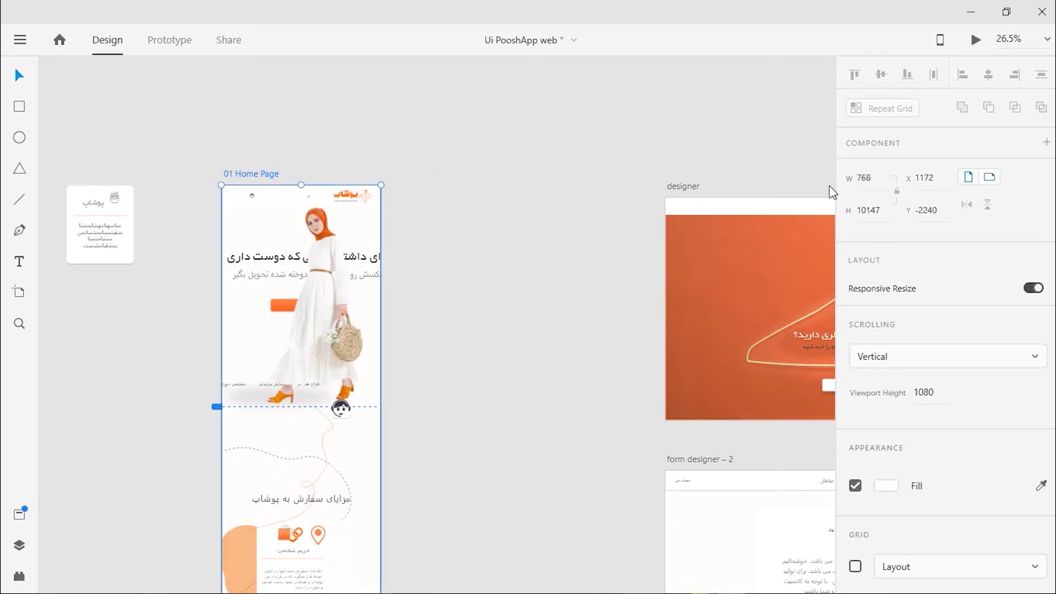
Check the woman's picture in the narrowed home page's hero section, and undo the artboard's width change.
click(447, 314)
scroll(495, 247, down, 2)
scroll(495, 247, left, 3)
click(499, 183)
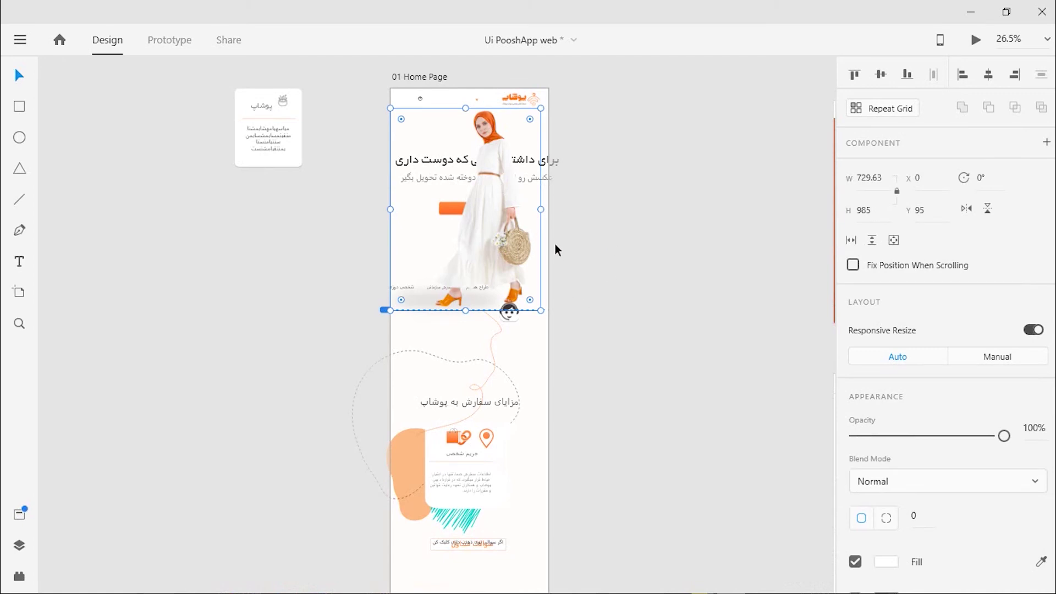
key(ctrl+z)
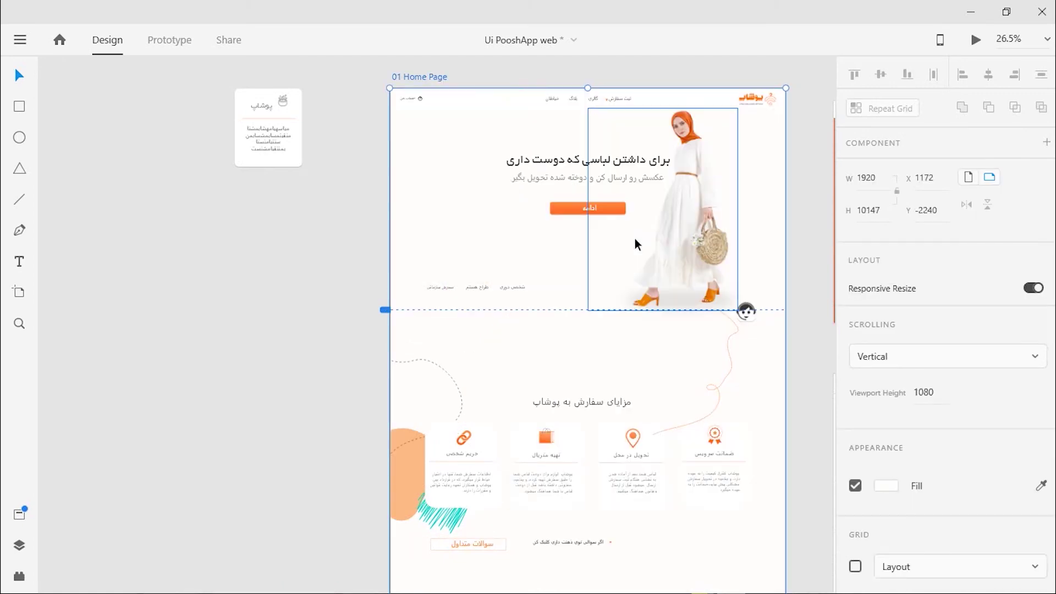
Look through the home page's sections and inspect the border colour of the orange دانلود button below the phone mockup.
click(299, 254)
scroll(523, 429, down, 10)
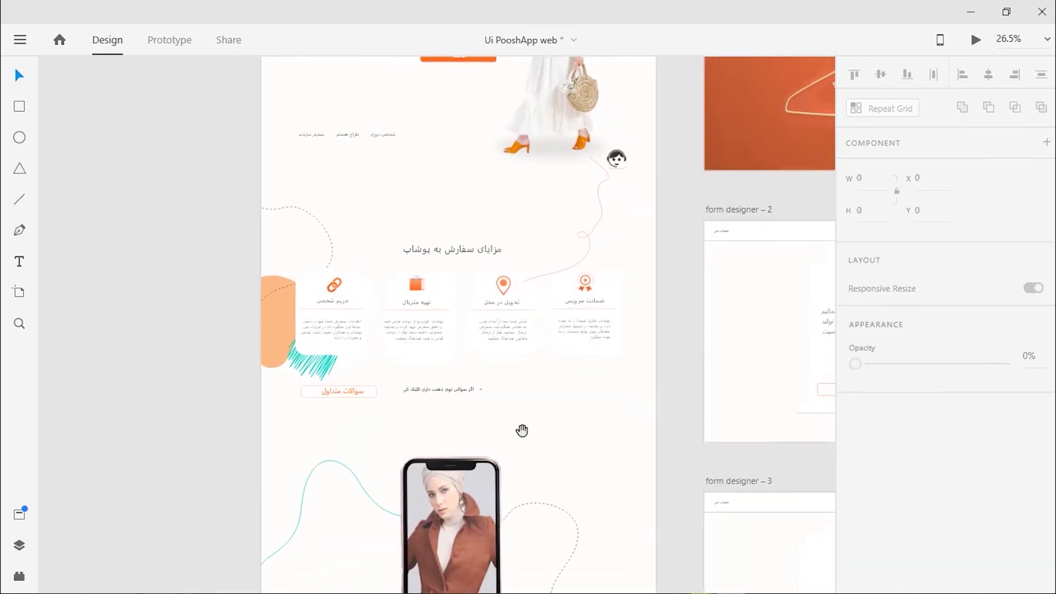
scroll(563, 461, down, 12)
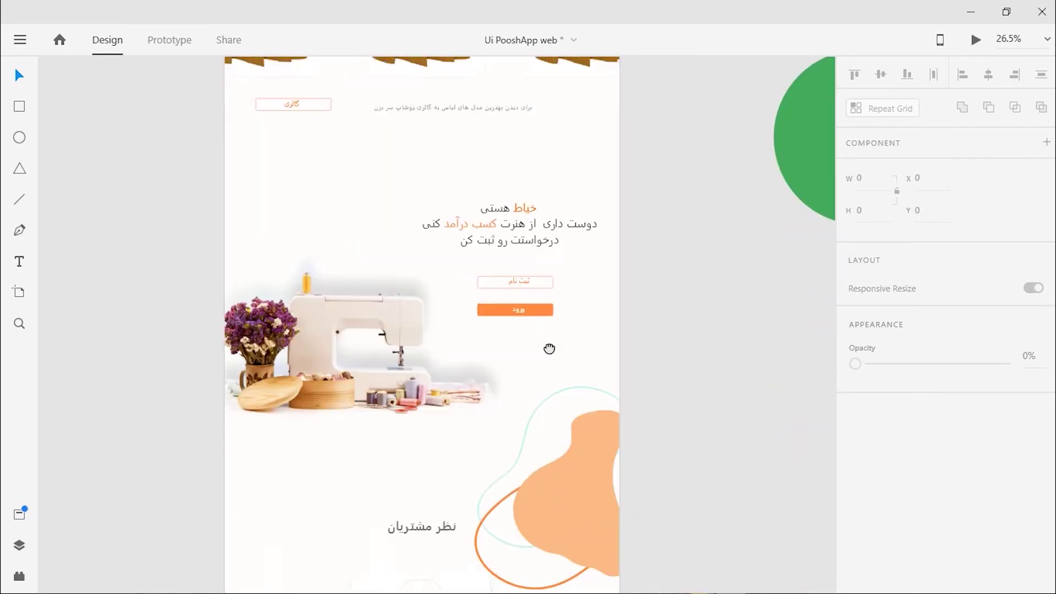
scroll(459, 333, up, 10)
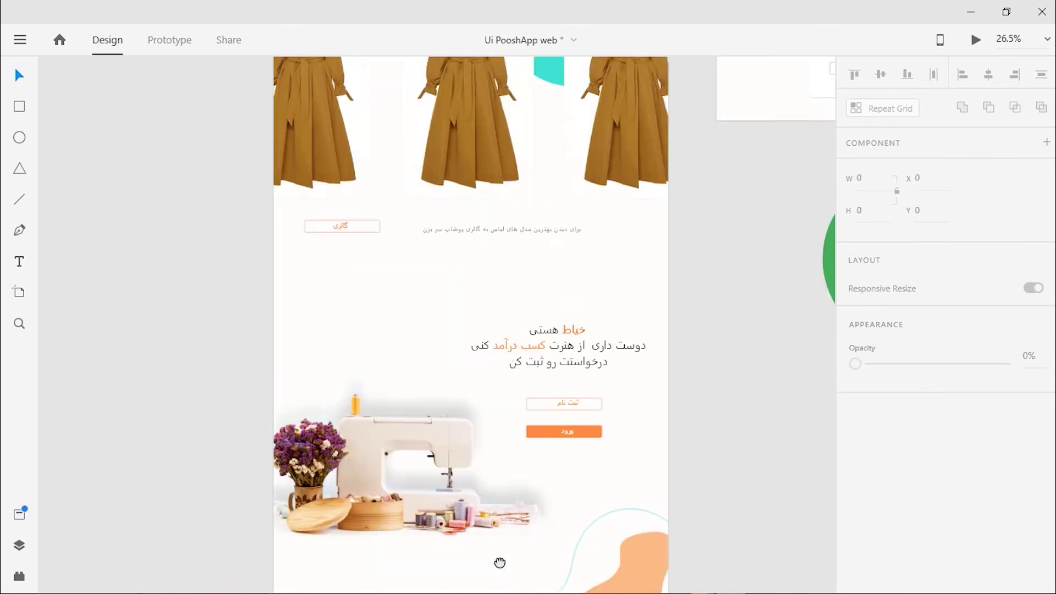
scroll(515, 533, up, 5)
scroll(521, 306, down, 4)
click(522, 321)
scroll(522, 322, up, 5)
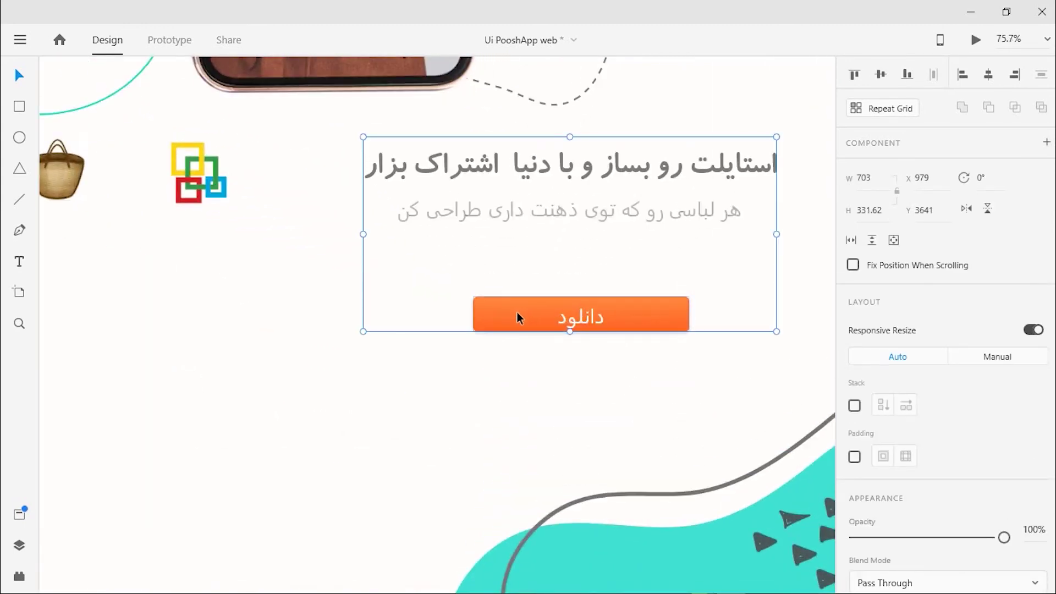
double_click(517, 312)
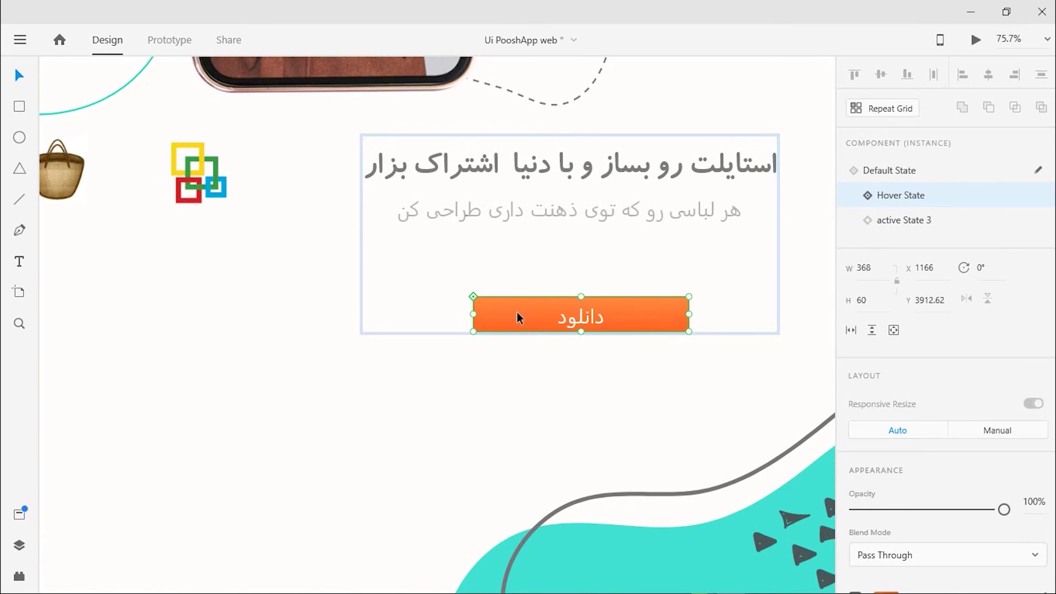
scroll(891, 385, down, 4)
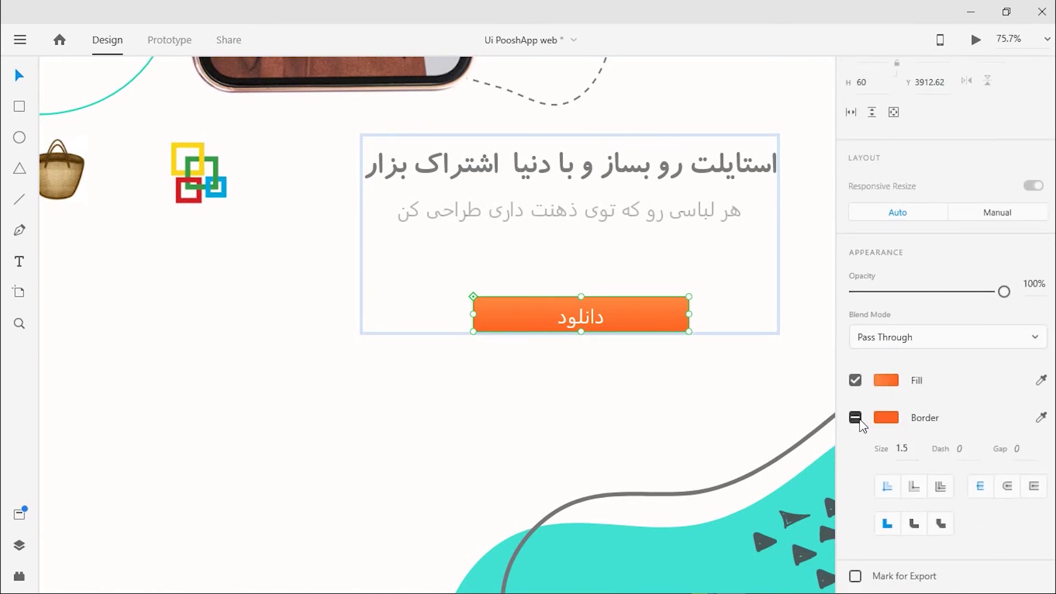
click(886, 420)
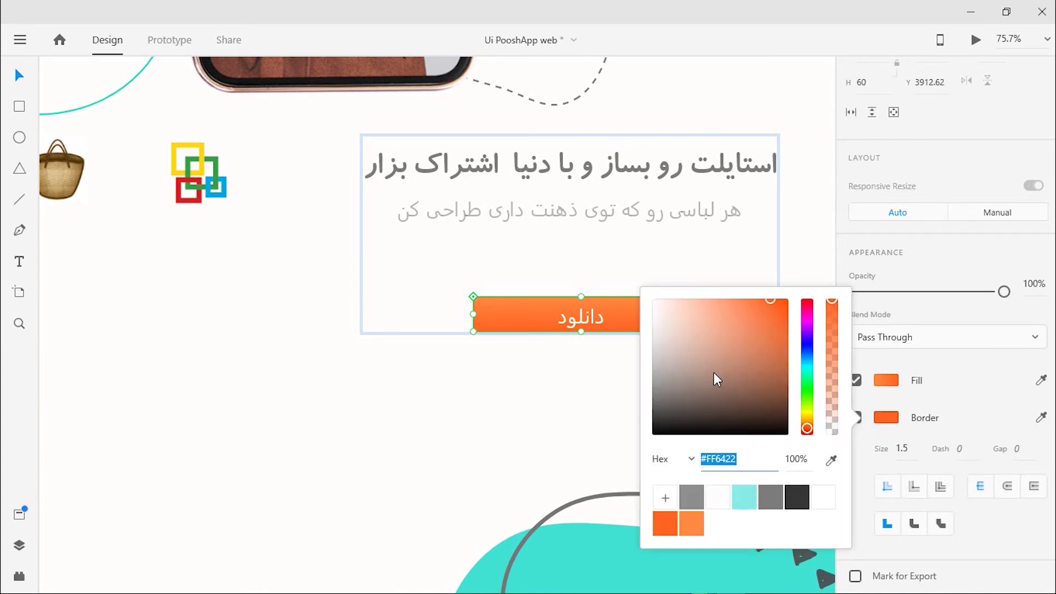
click(493, 382)
click(453, 356)
Try turning off the border of the سوالات متداول button below the benefit cards, and undo the border changes.
scroll(453, 356, up, 10)
ctrl+scroll(486, 328, down, 5)
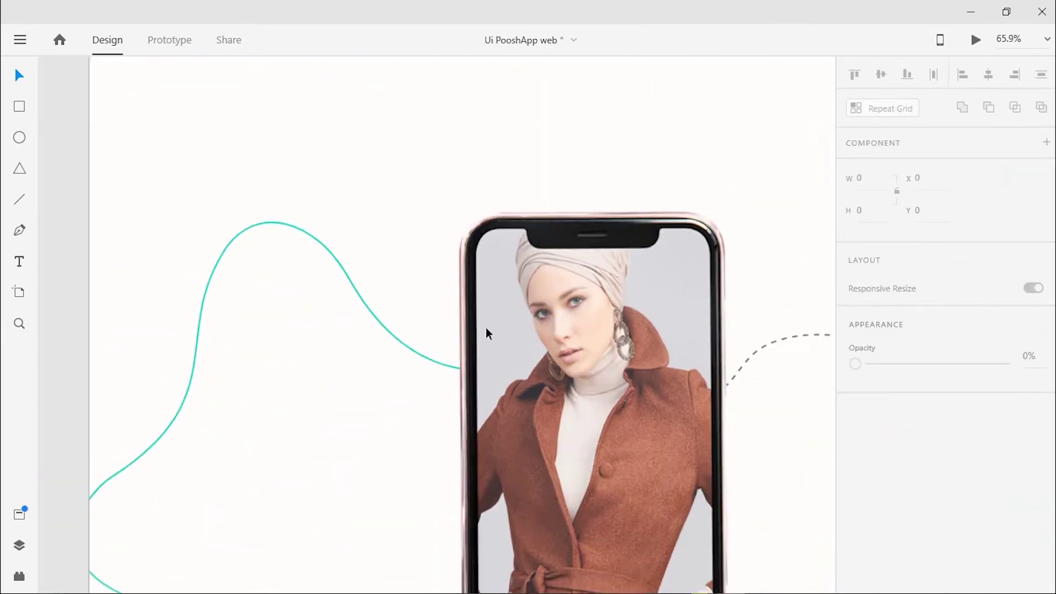
ctrl+scroll(428, 245, up, 3)
ctrl+scroll(428, 246, up, 5)
click(707, 258)
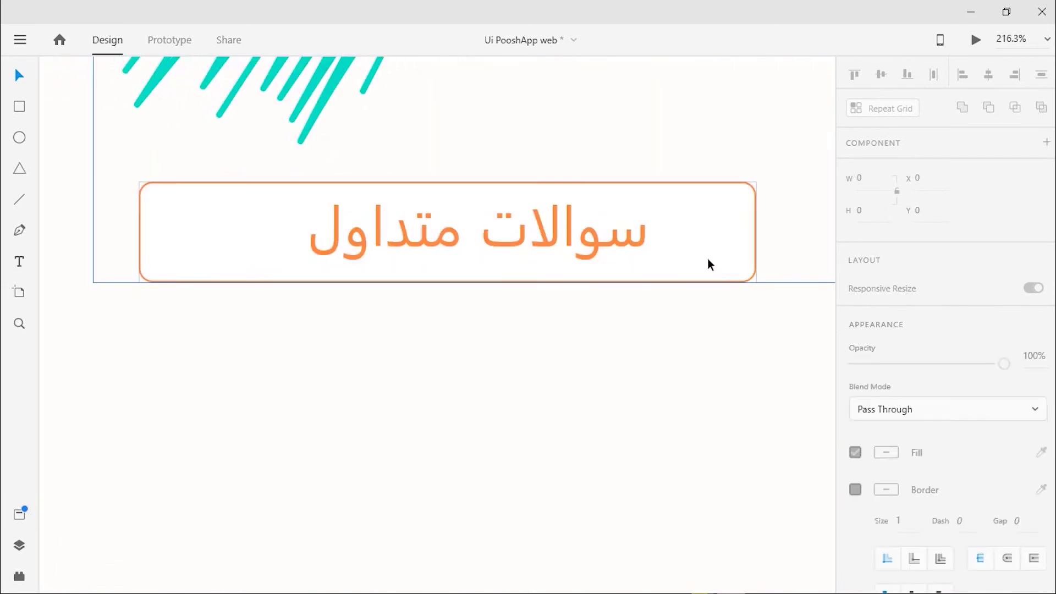
double_click(737, 282)
scroll(874, 495, down, 5)
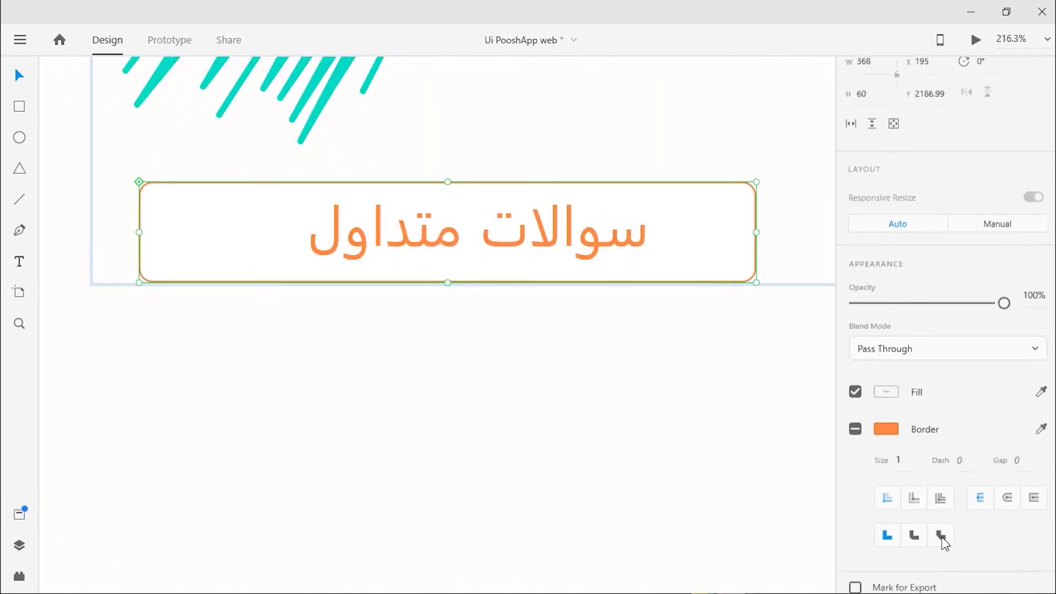
click(855, 418)
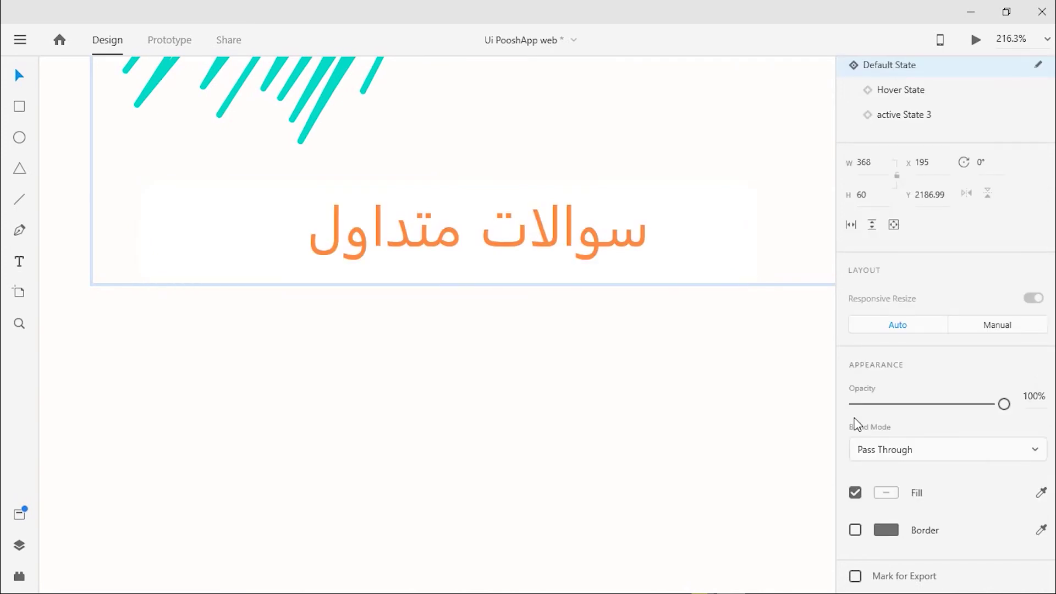
key(ctrl+z)
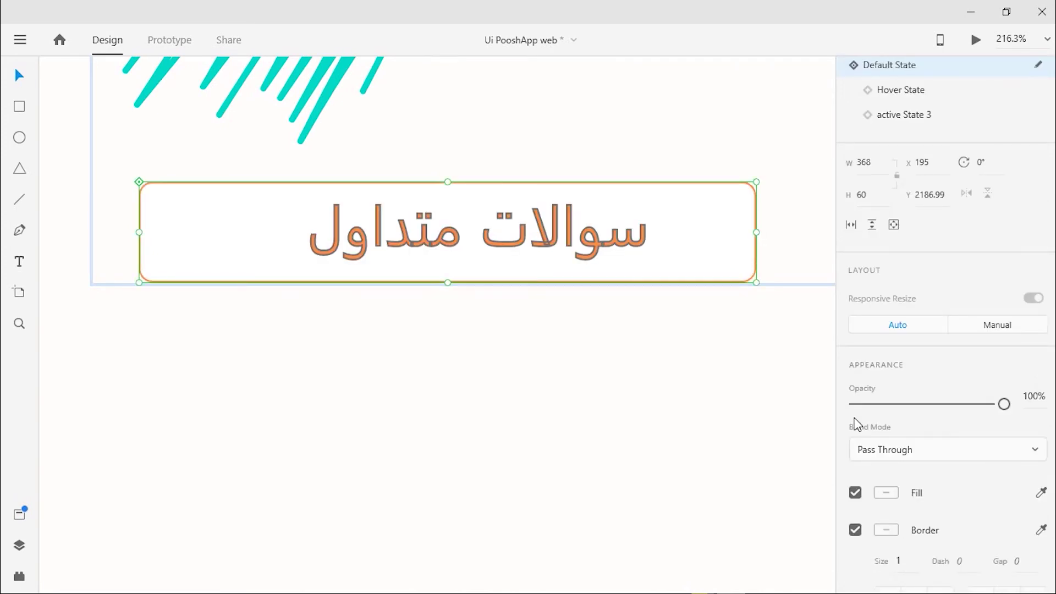
key(ctrl+z)
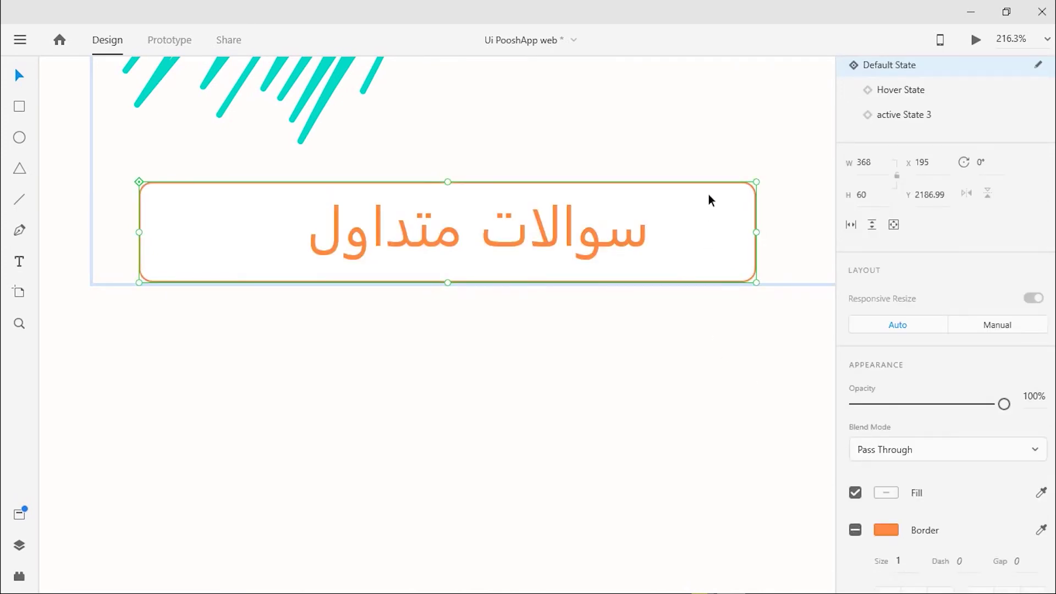
key(ctrl+z)
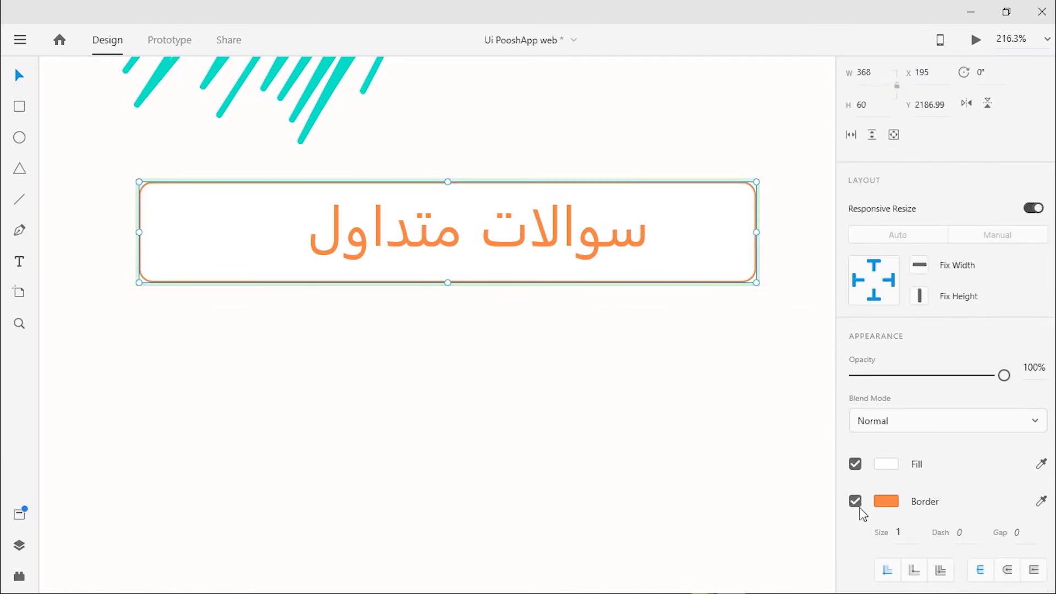
Inspect the border colour of the سوالات متداول button's rectangle, and try a border size of 4 before restoring it to 1.
click(886, 501)
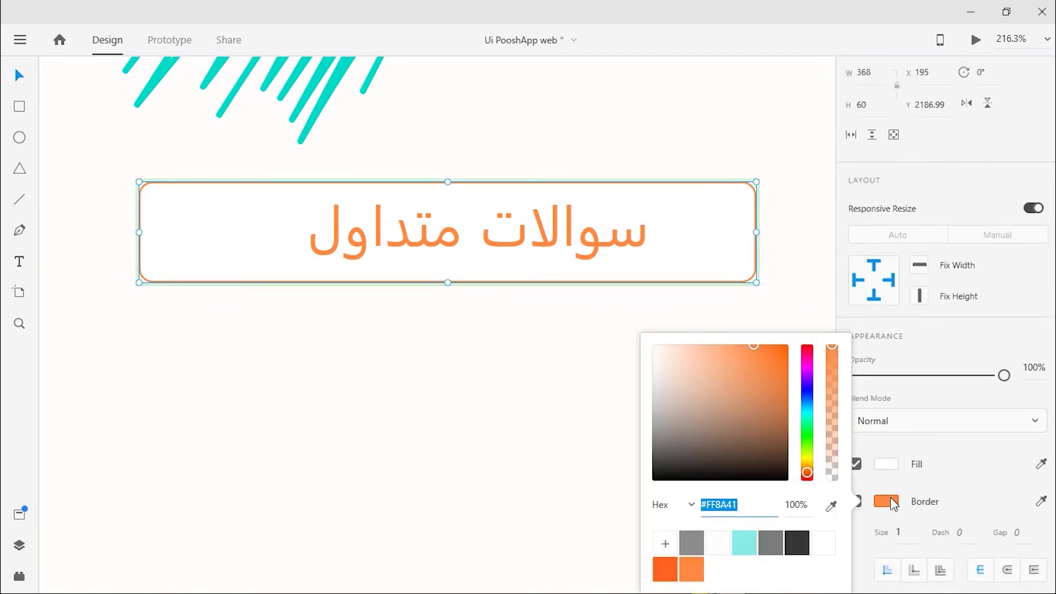
click(914, 534)
key(Up)
key(Up)
key(Up)
key(Up)
key(Up)
key(Up)
key(Up)
key(Up)
key(Up)
key(Up)
key(Up)
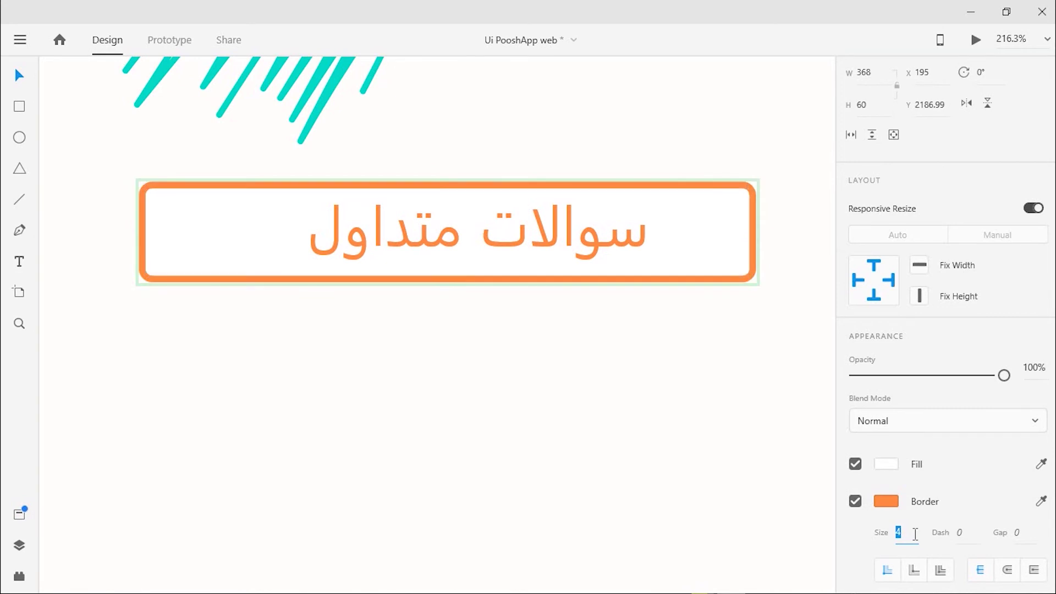
key(Escape)
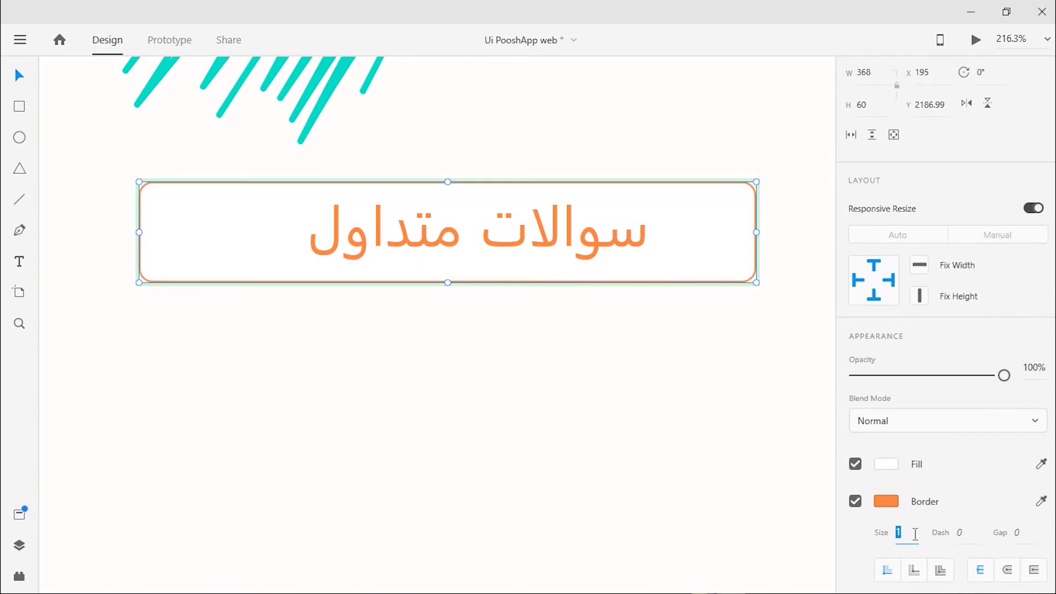
click(886, 501)
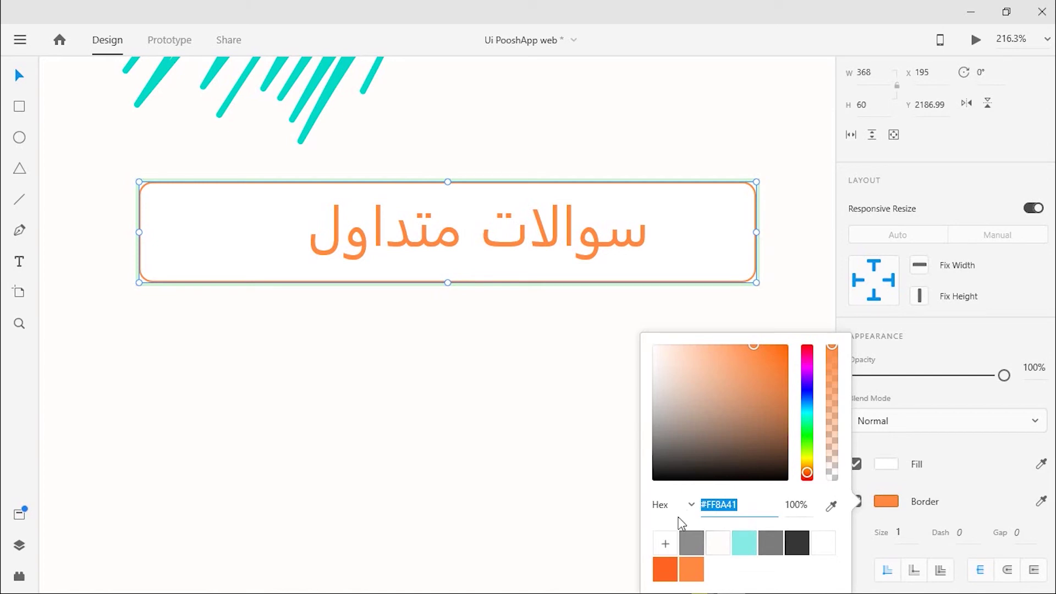
click(495, 440)
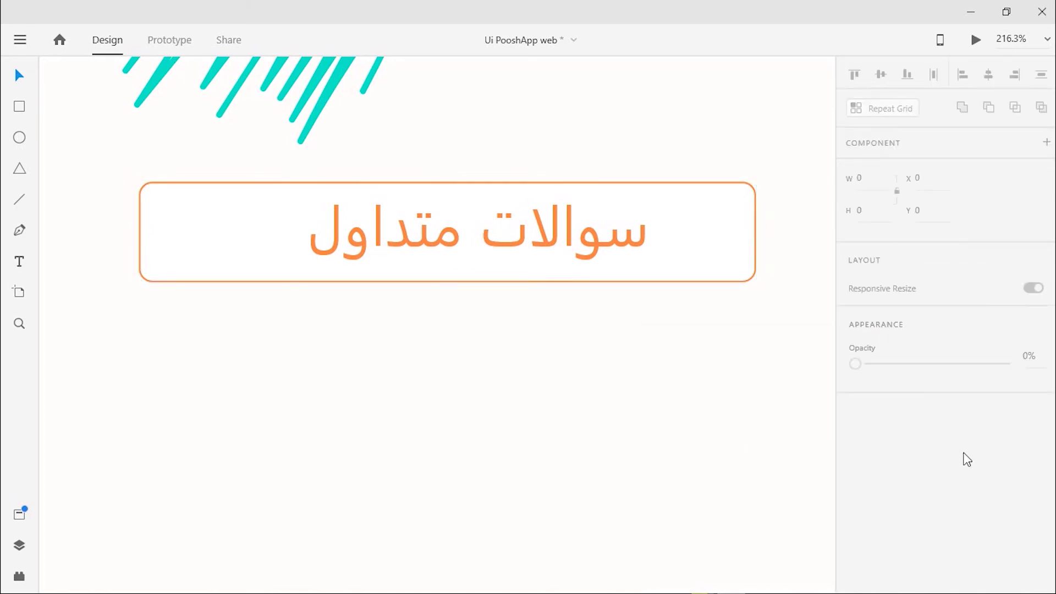
Try a black fill, #000000, on the سوالات متداول button's rectangle, and undo the fill change.
click(743, 278)
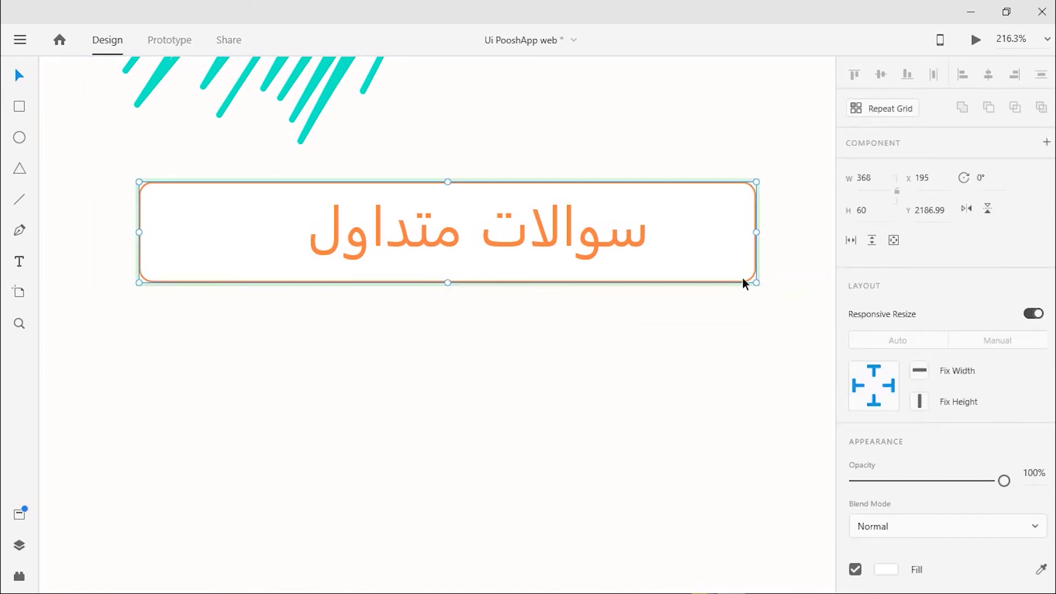
scroll(886, 447, down, 5)
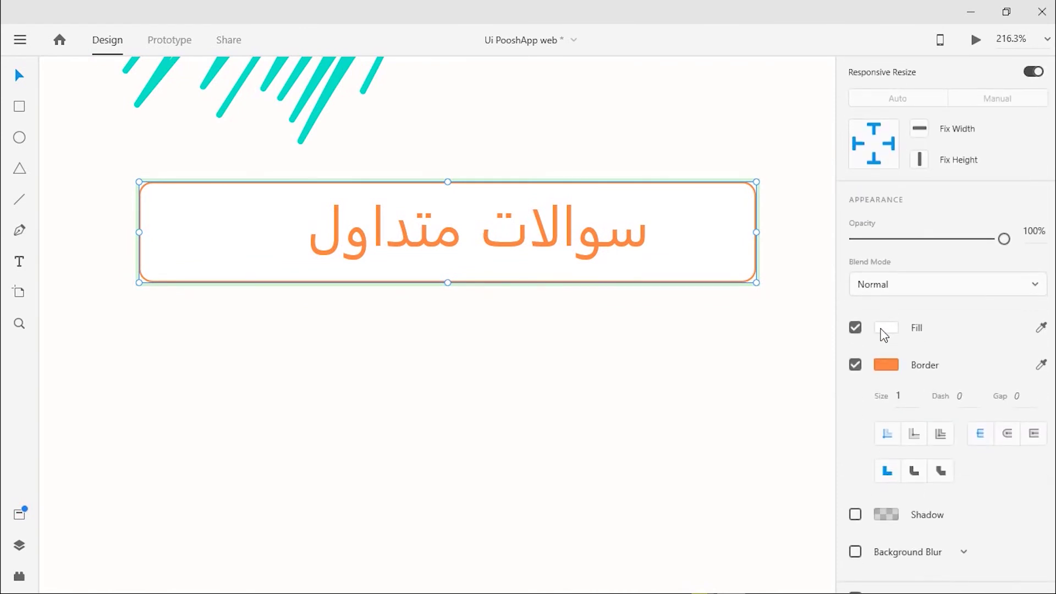
click(886, 327)
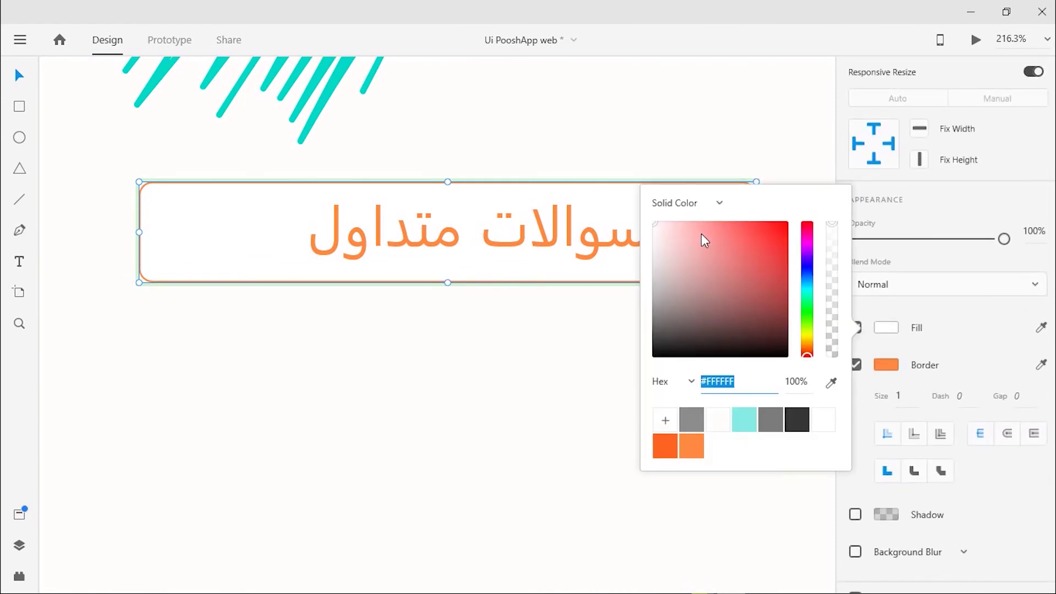
drag(692, 251, 669, 355)
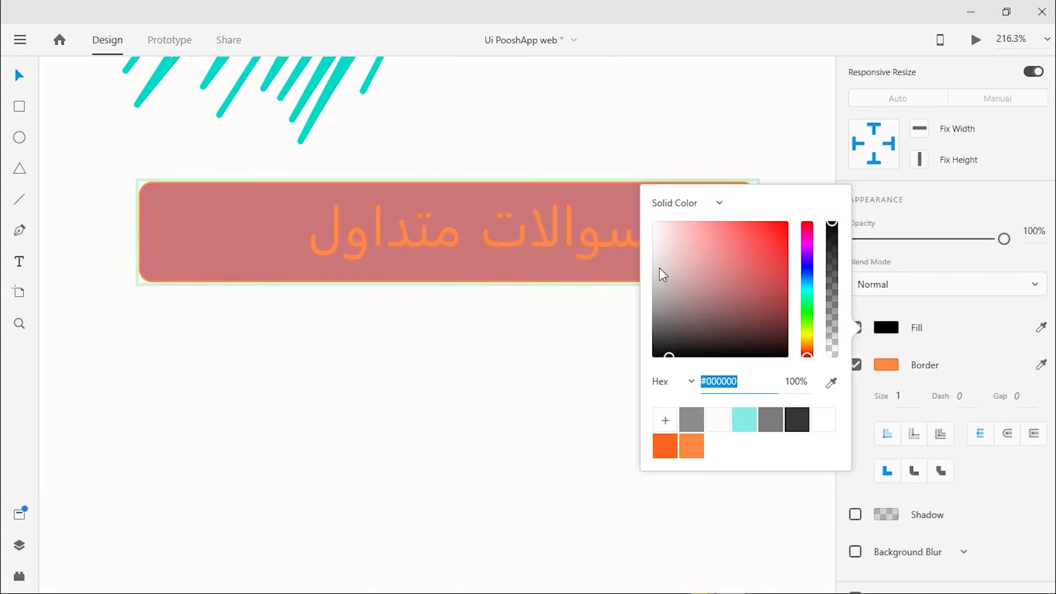
key(ctrl+z)
click(534, 116)
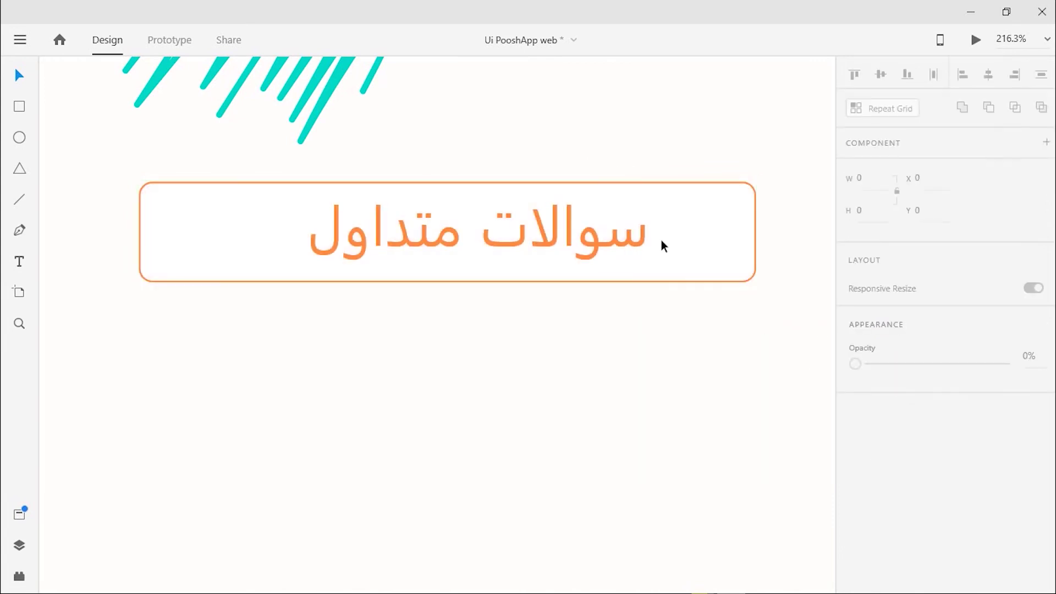
Show the home page's layer list and select the orange blob and teal scribble group behind the حریم شخصی card.
scroll(579, 352, down, 6)
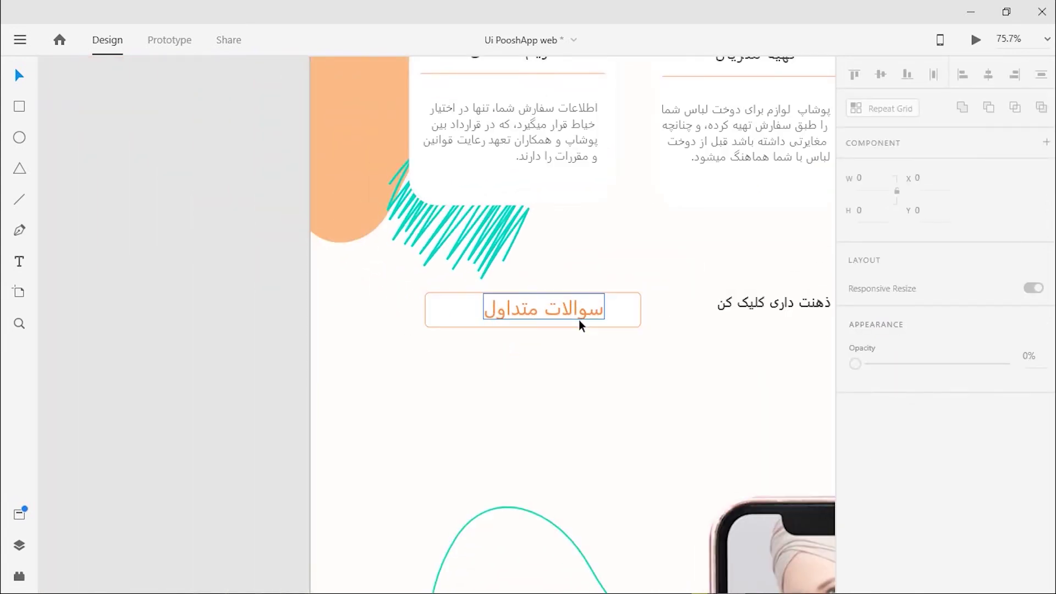
drag(610, 256, 623, 528)
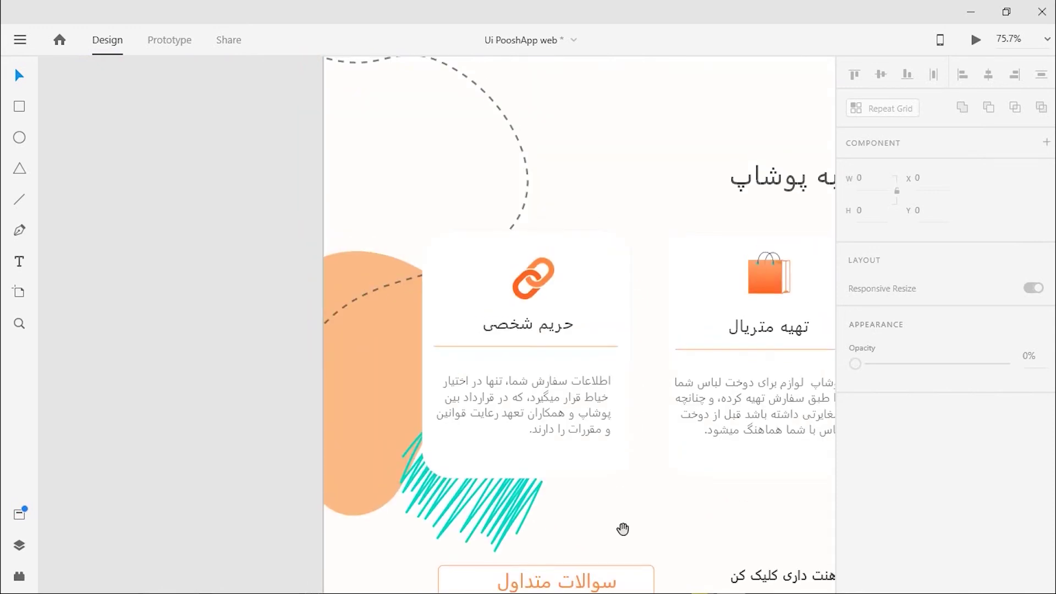
key(ctrl+y)
scroll(435, 414, up, 3)
scroll(544, 447, down, 5)
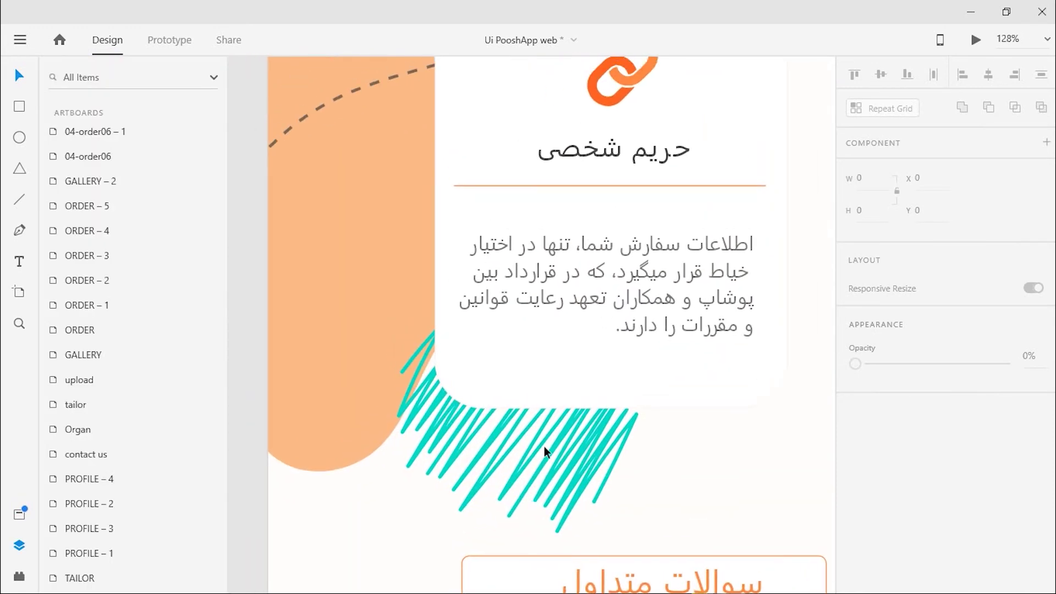
scroll(544, 446, up, 3)
scroll(544, 446, down, 3)
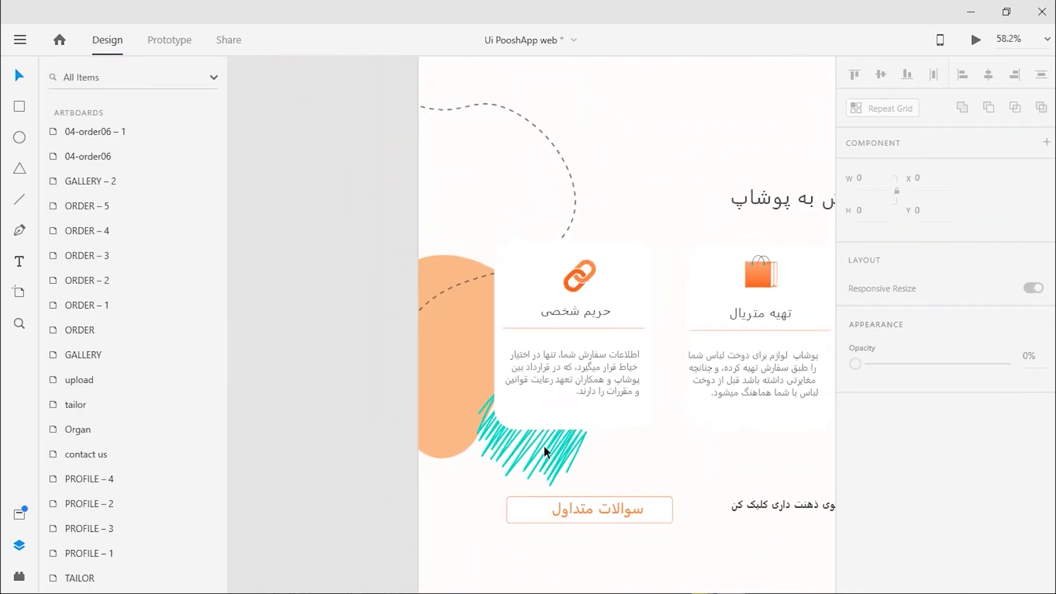
click(448, 289)
click(447, 289)
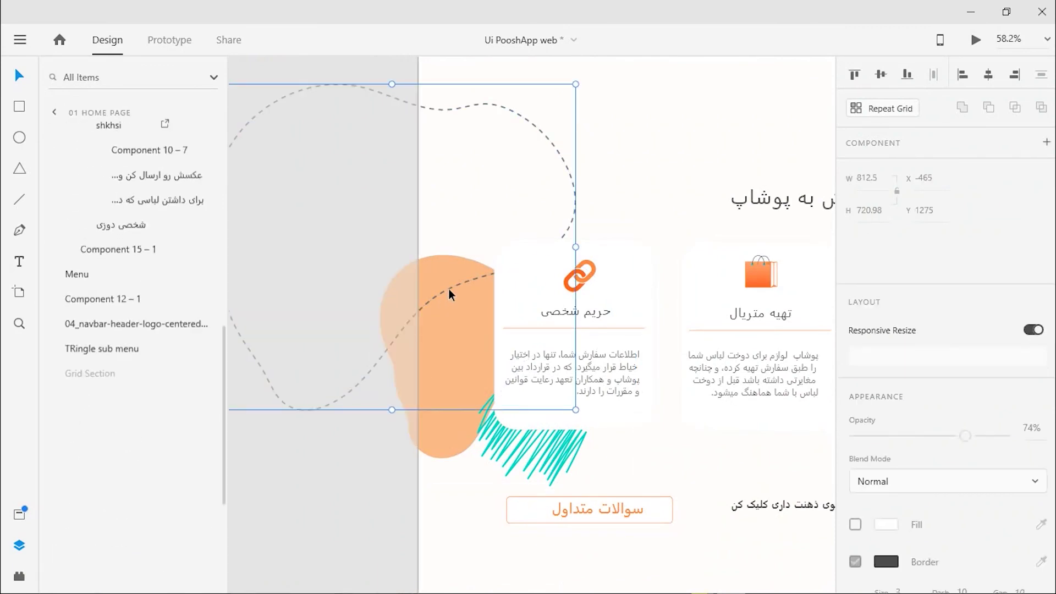
click(460, 350)
click(529, 453)
click(444, 382)
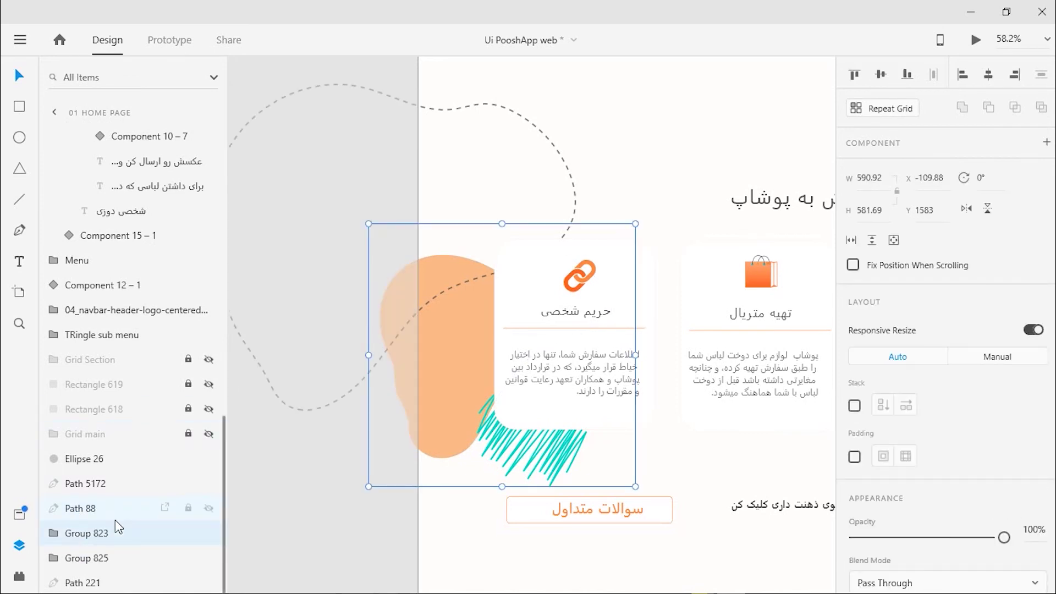
Identify the decorative shapes among the layers, hide and show Group 823, and select it together with Path 88.
click(101, 505)
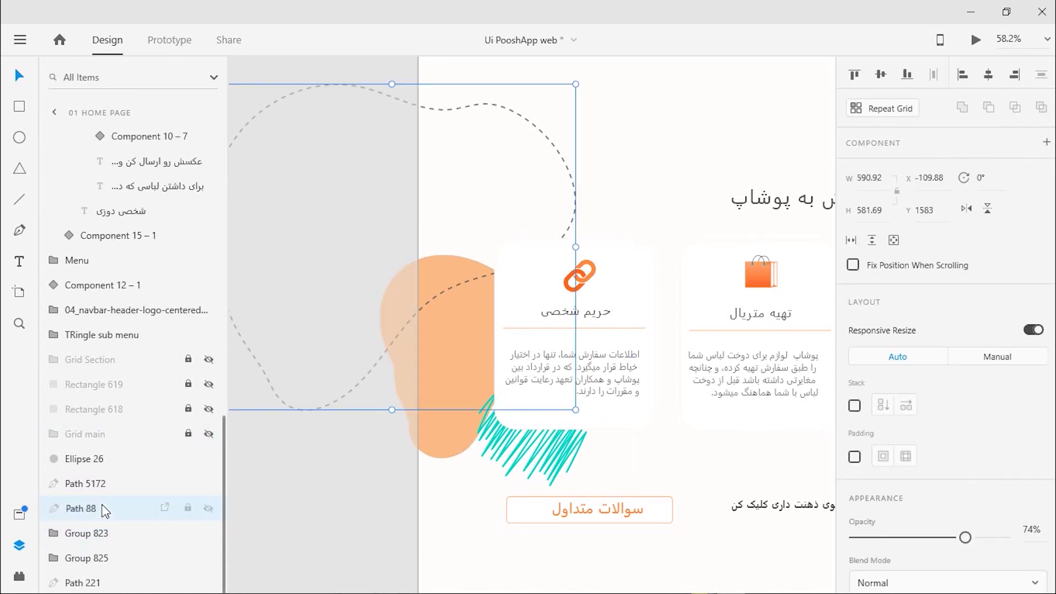
click(101, 534)
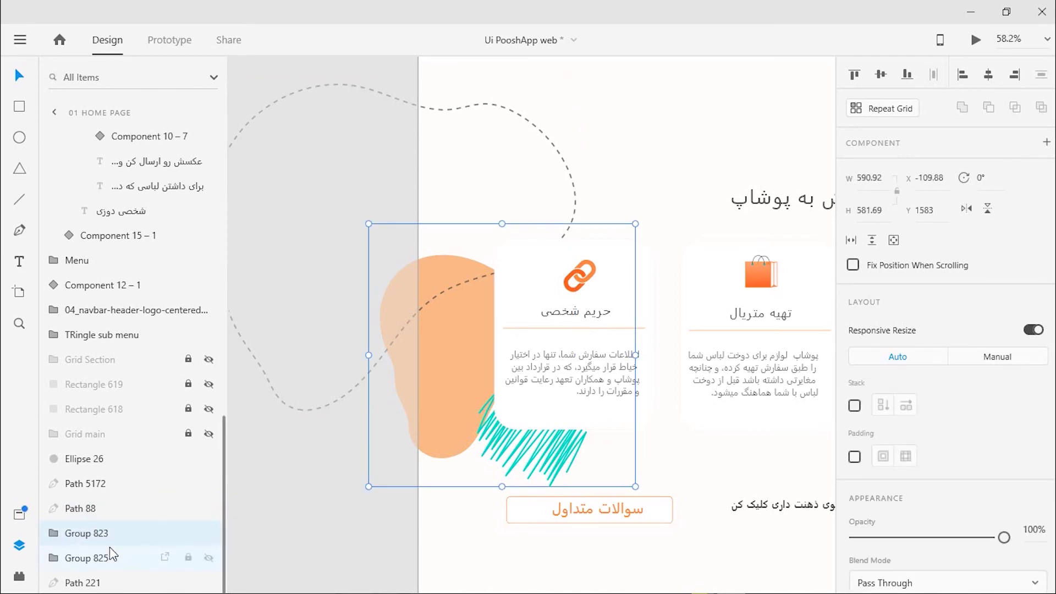
click(111, 560)
click(125, 534)
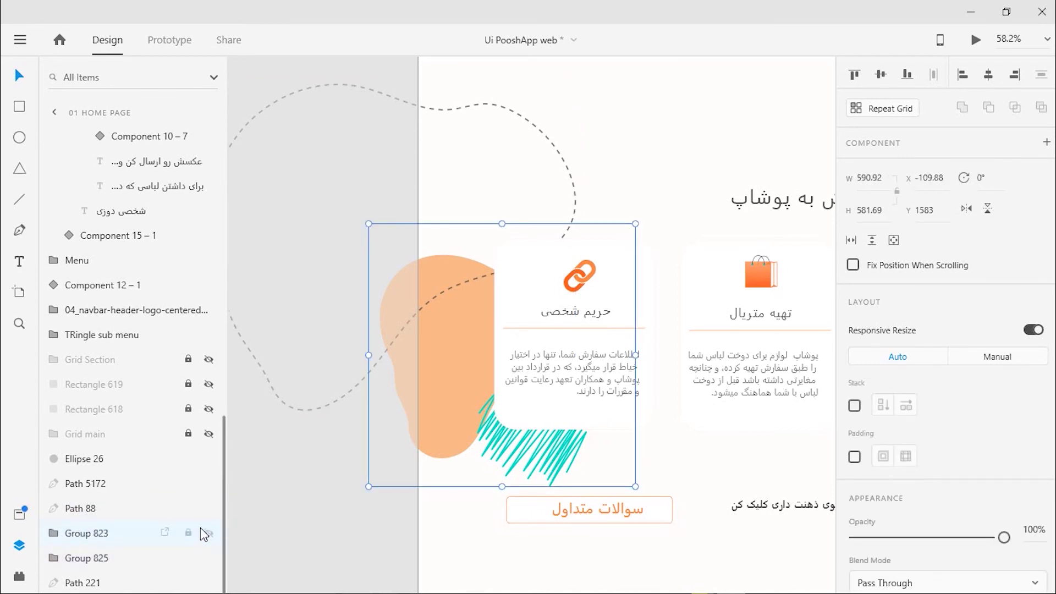
click(208, 533)
click(208, 533)
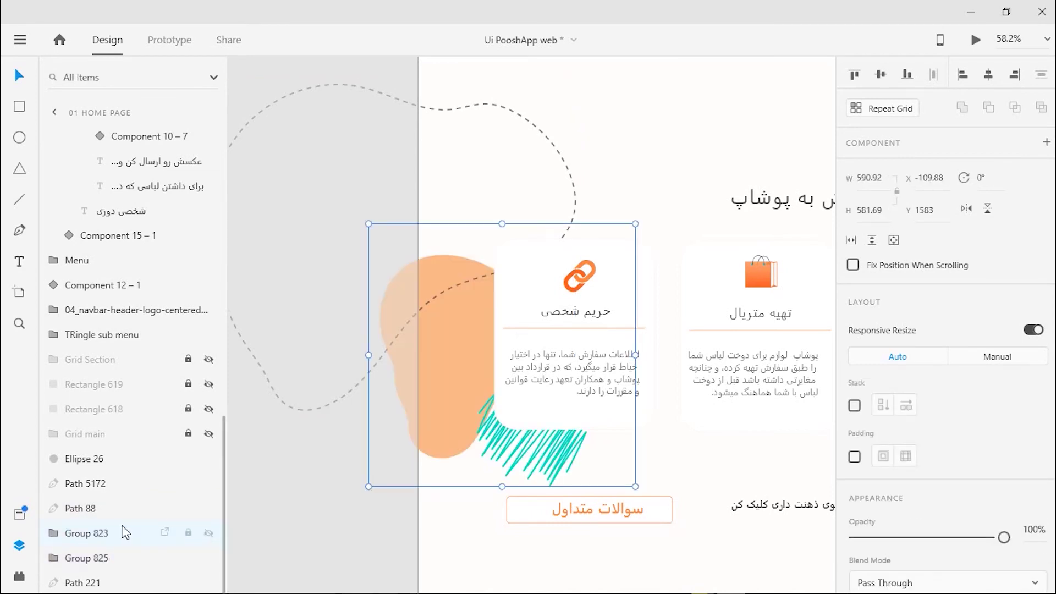
shift+click(110, 510)
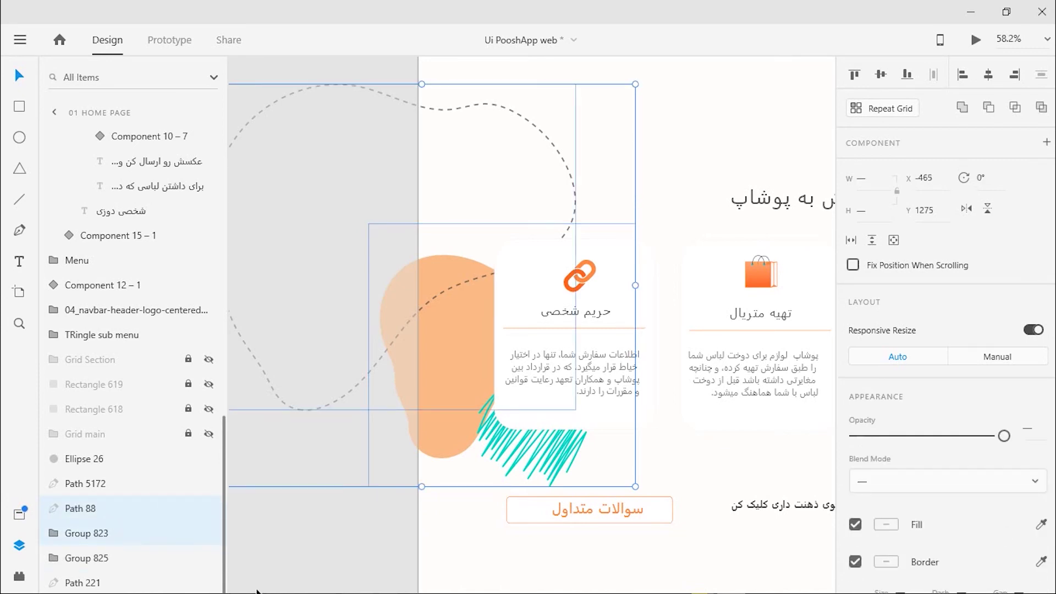
Group Path 88 with Group 823, and hide and show the new group to check what it contains.
key(ctrl+g)
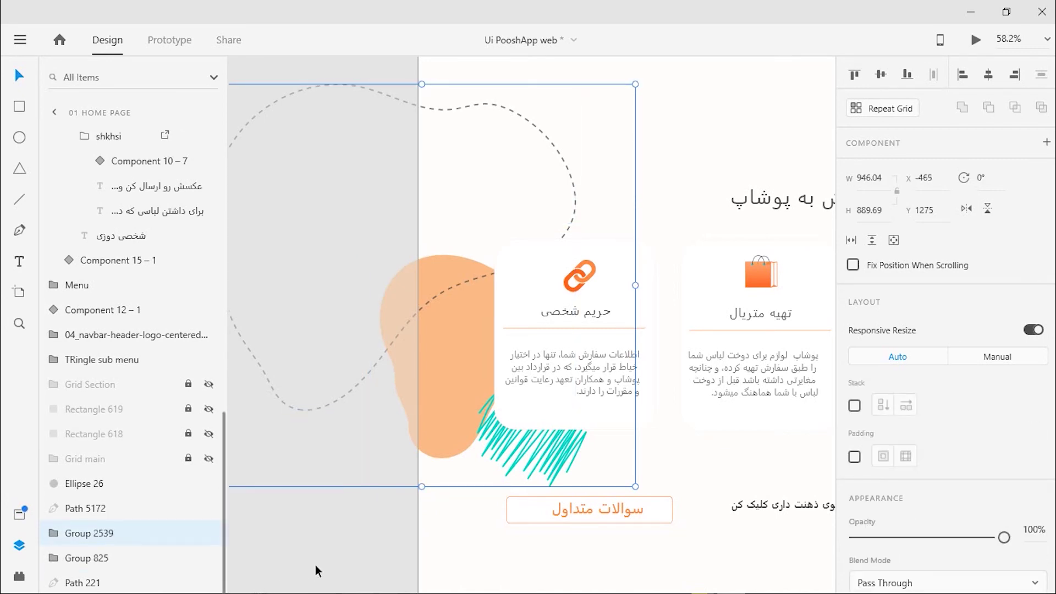
click(208, 534)
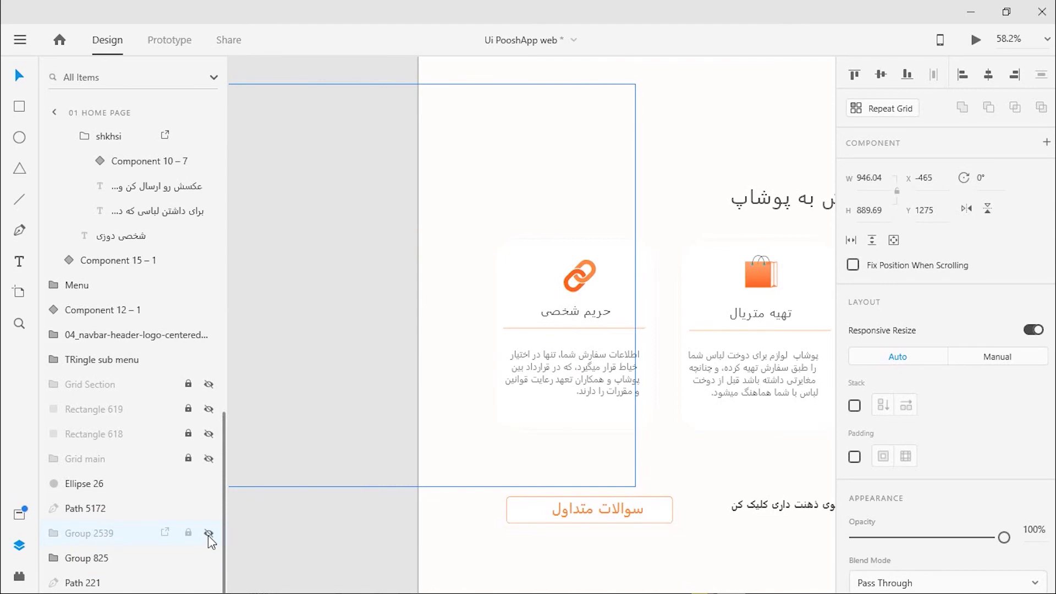
click(208, 533)
Export the decorative shapes group as a PNG for Design at 1x to D:\photos\دوره, replacing the existing Group 2539.png.
key(ctrl+e)
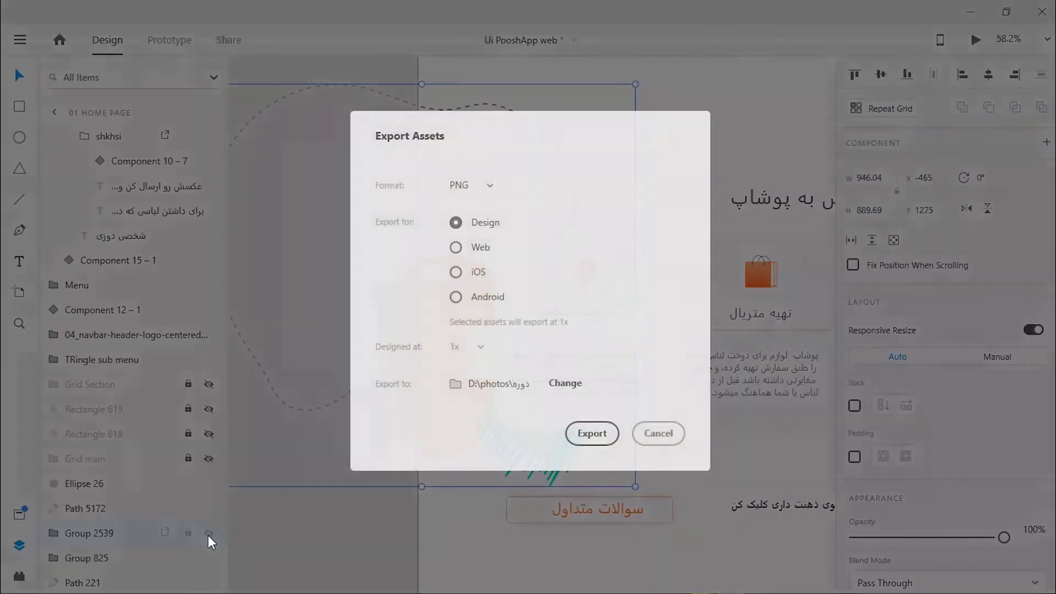
click(579, 436)
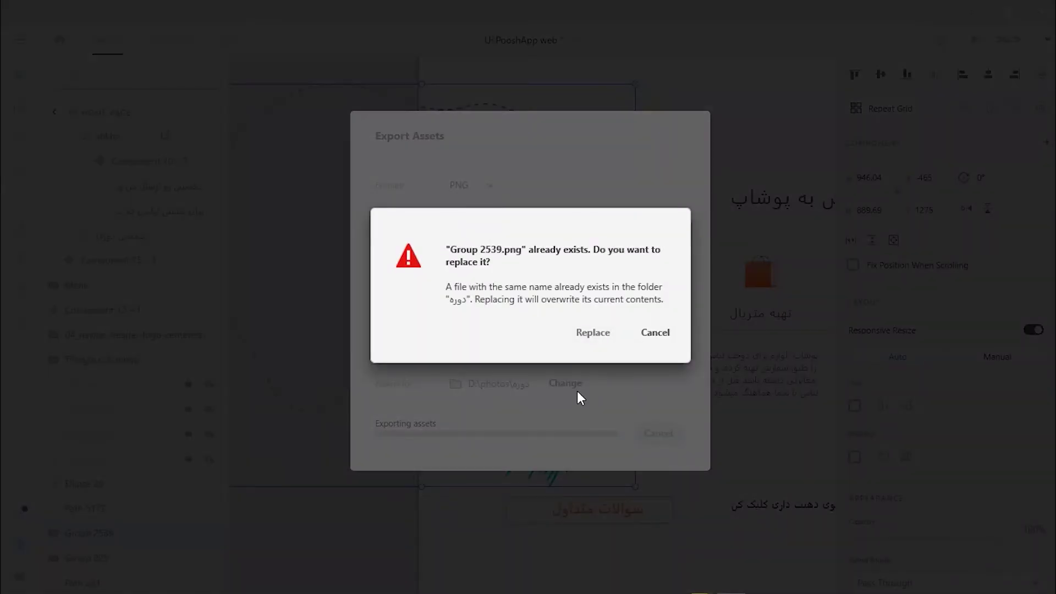
click(593, 334)
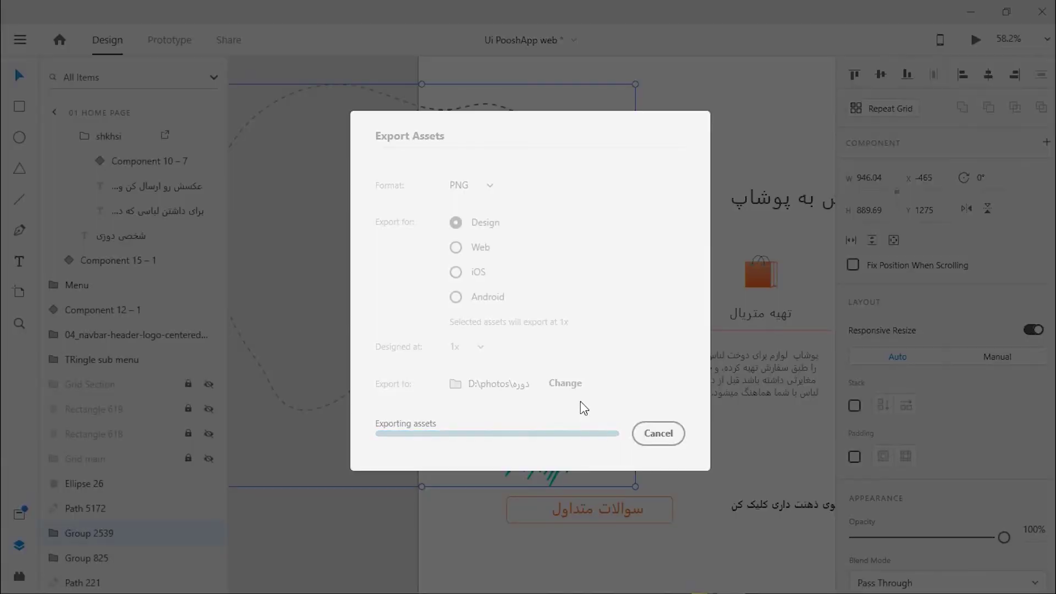
Switch to the دوره folder in File Explorer, view the exported Group 2539 image in Photos, and close it.
key(alt+Tab)
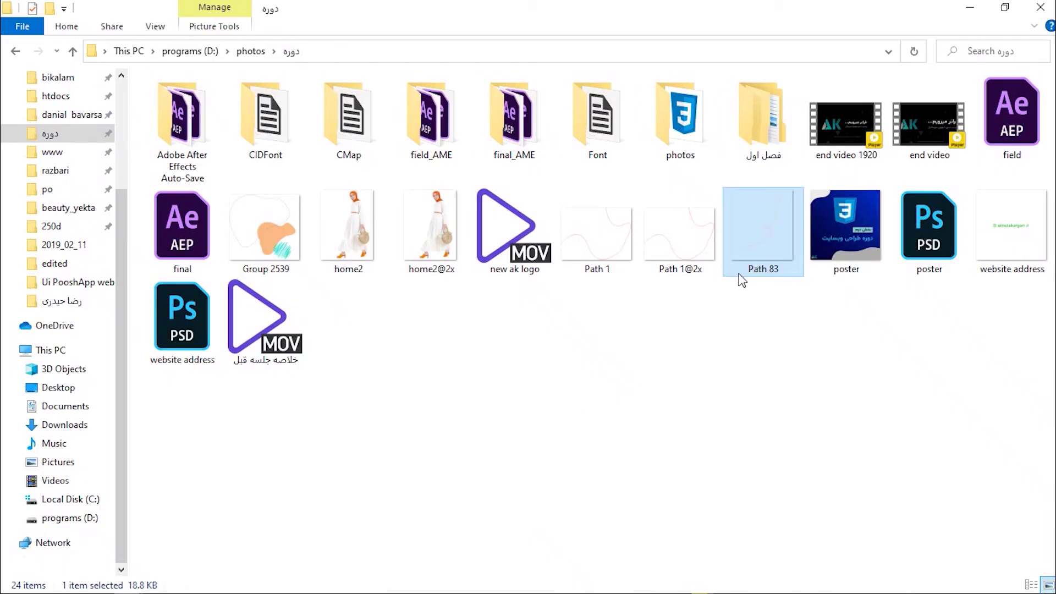
click(245, 233)
double_click(244, 233)
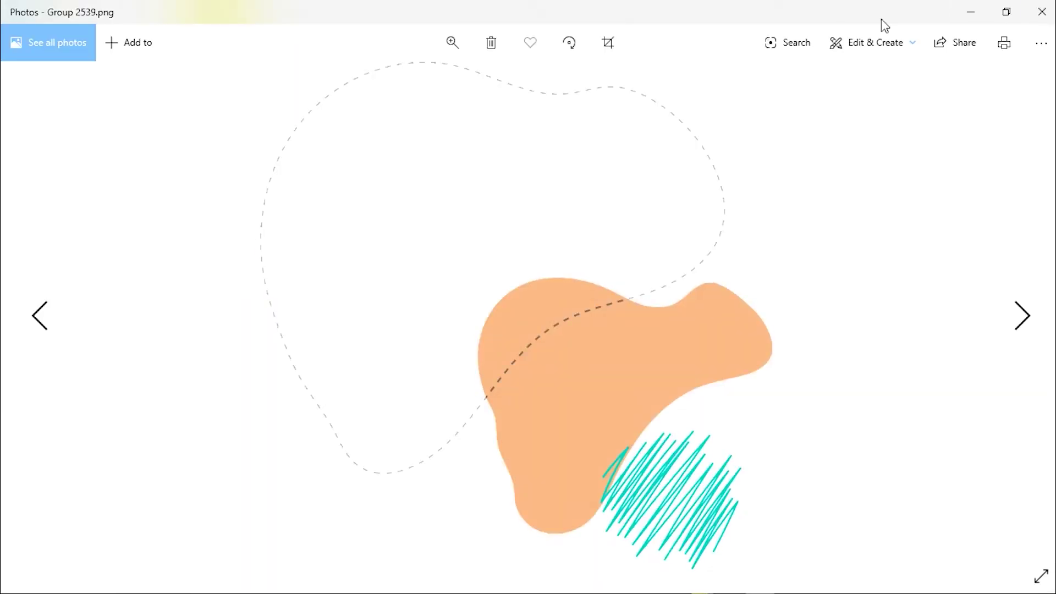
click(1041, 11)
drag(256, 239, 291, 264)
click(365, 335)
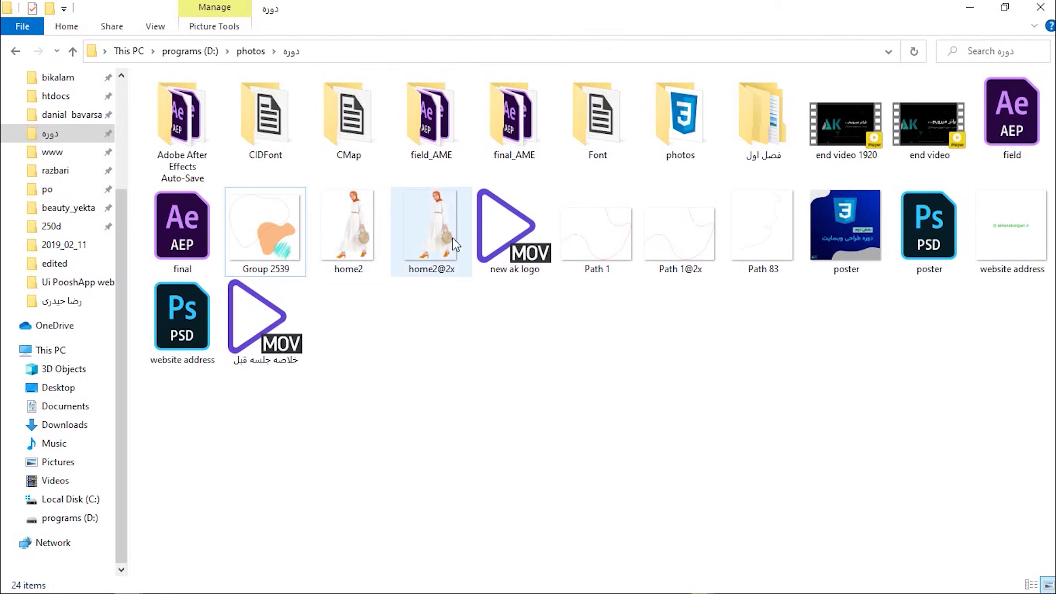
Compare the file sizes of the home2 and home2@2x images in the دوره folder.
click(343, 272)
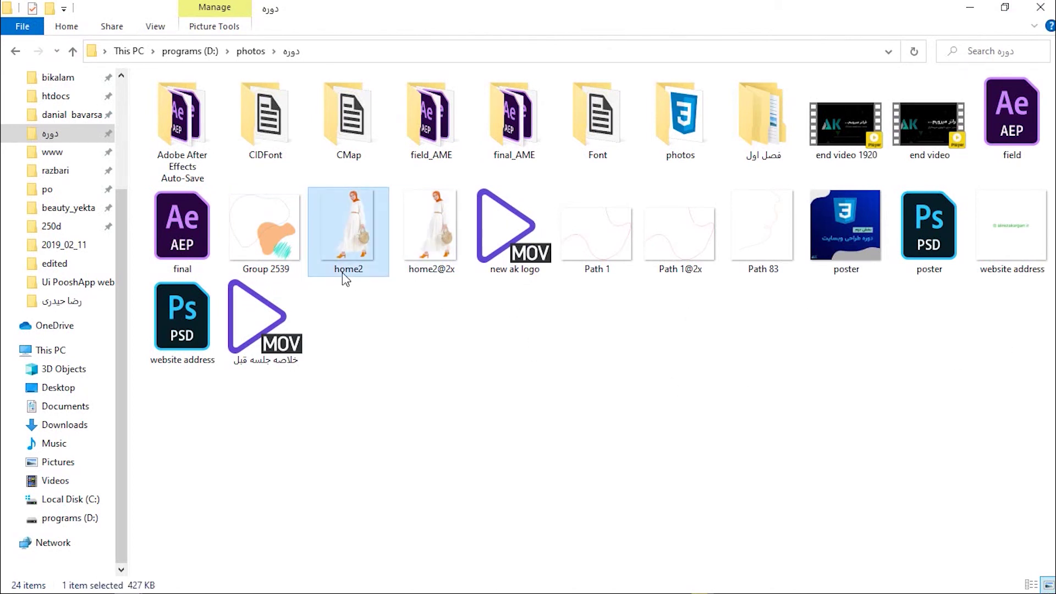
click(445, 267)
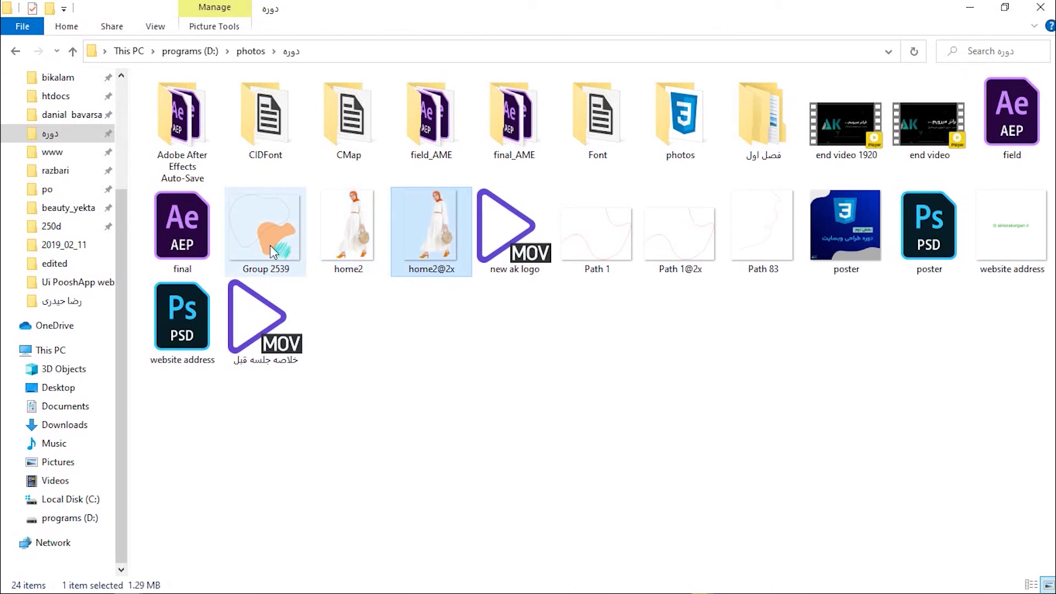
mouse_move(270, 246)
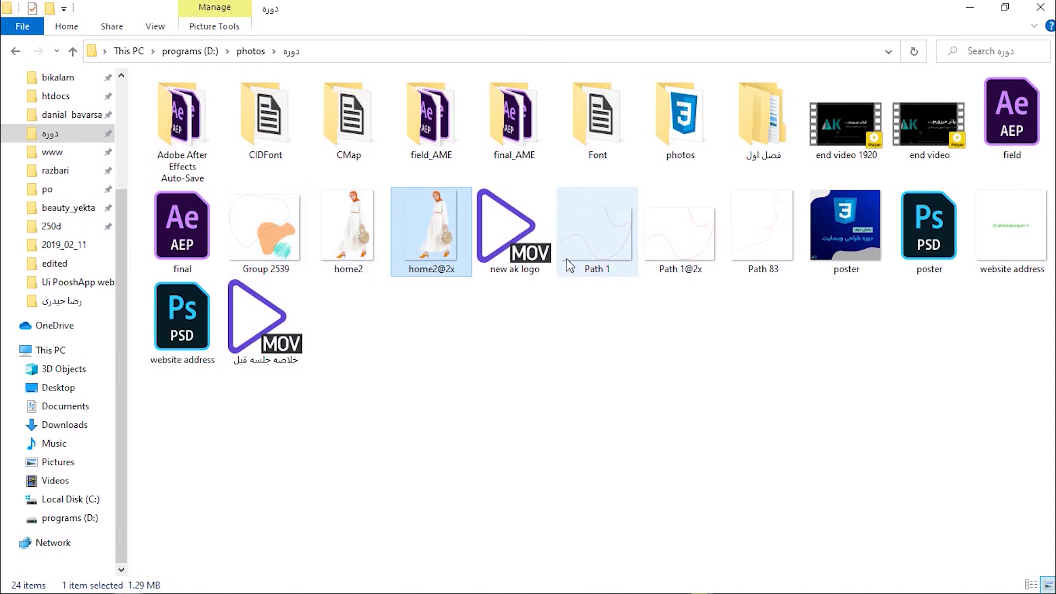
Switch back to Adobe XD and select Group 871, the location pin icon on the تحویل در محل card.
key(alt+Tab)
scroll(514, 364, down, 5)
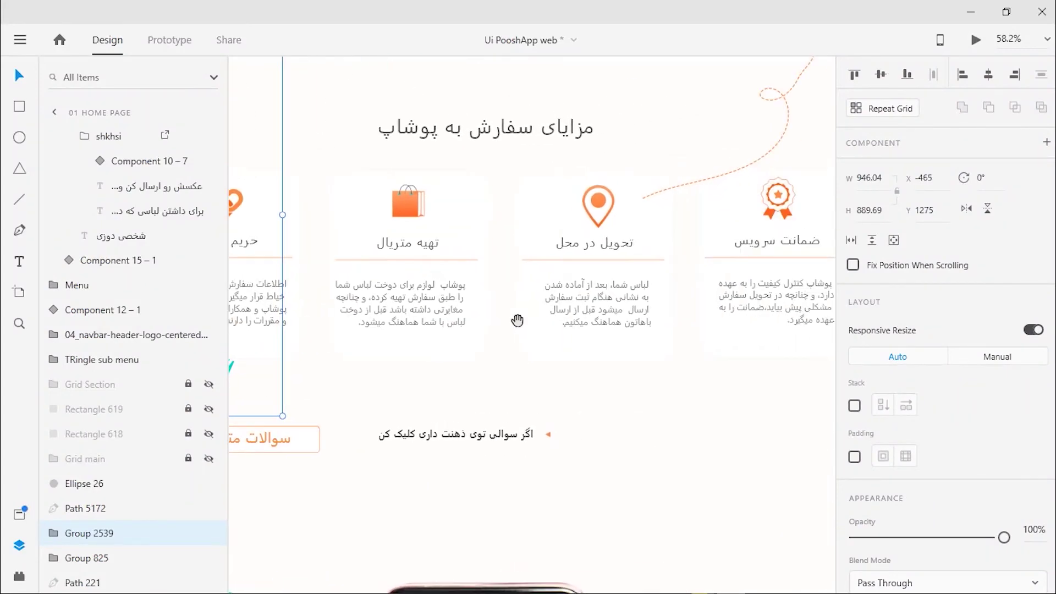
drag(588, 327, 612, 405)
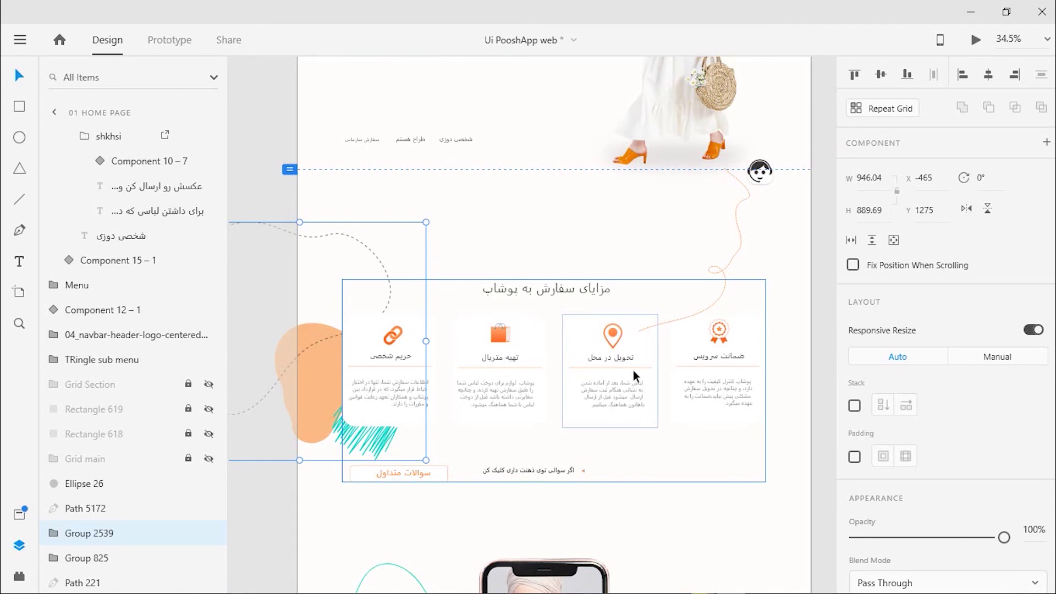
scroll(637, 366, up, 5)
click(578, 291)
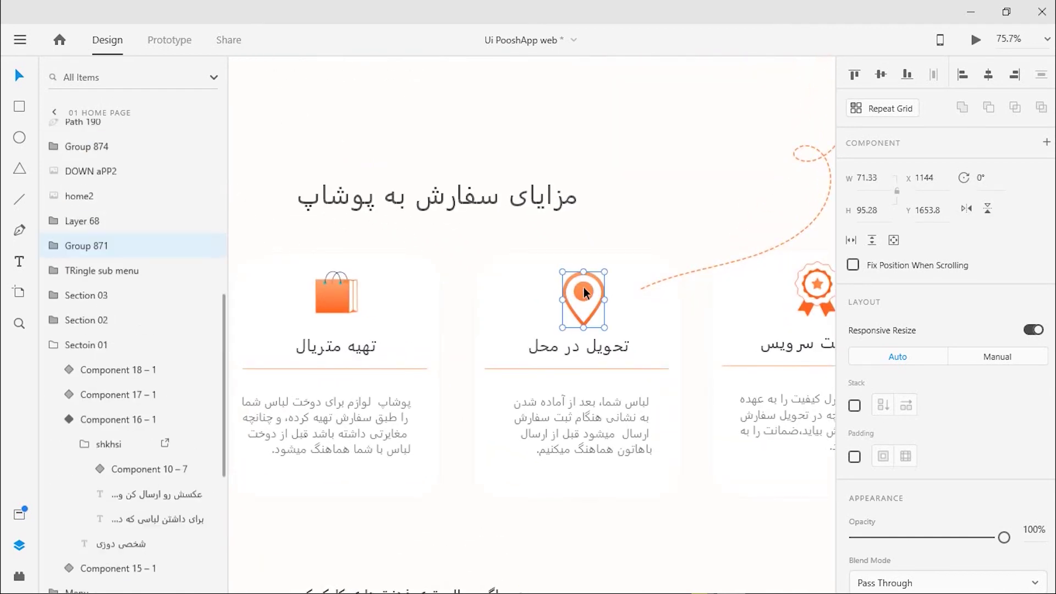
double_click(584, 293)
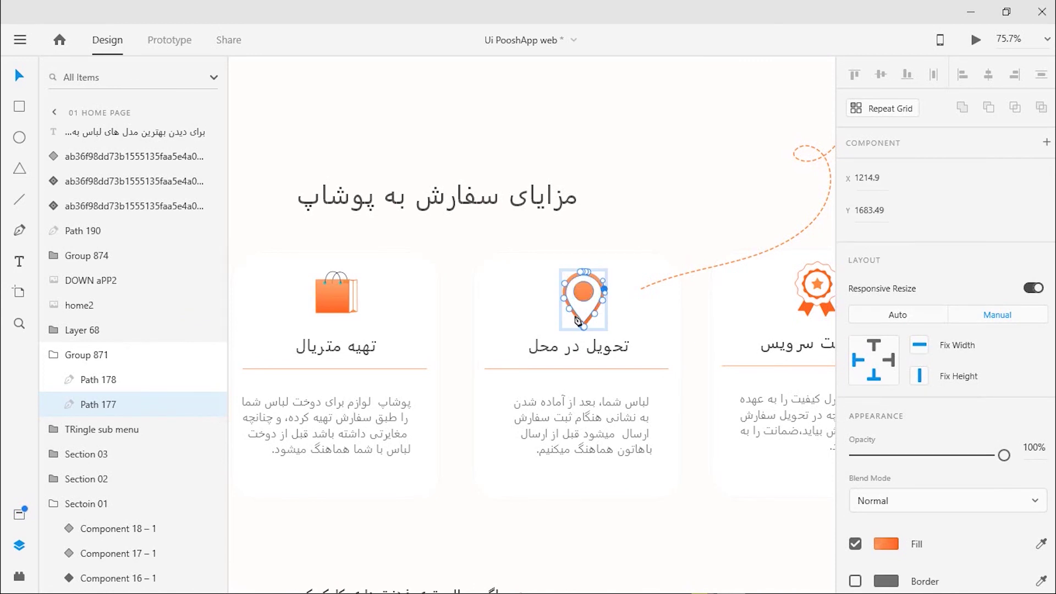
click(107, 361)
click(54, 354)
Export the location pin icon as an SVG with Presentation Attributes styling and embedded images to D:\photos\دوره.
key(ctrl+e)
click(470, 187)
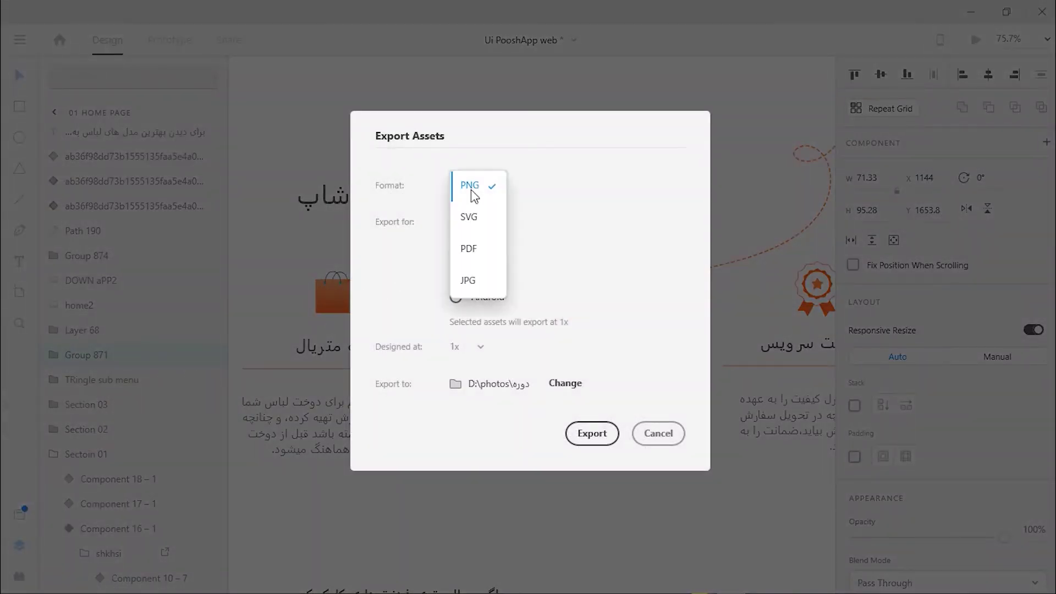
click(493, 228)
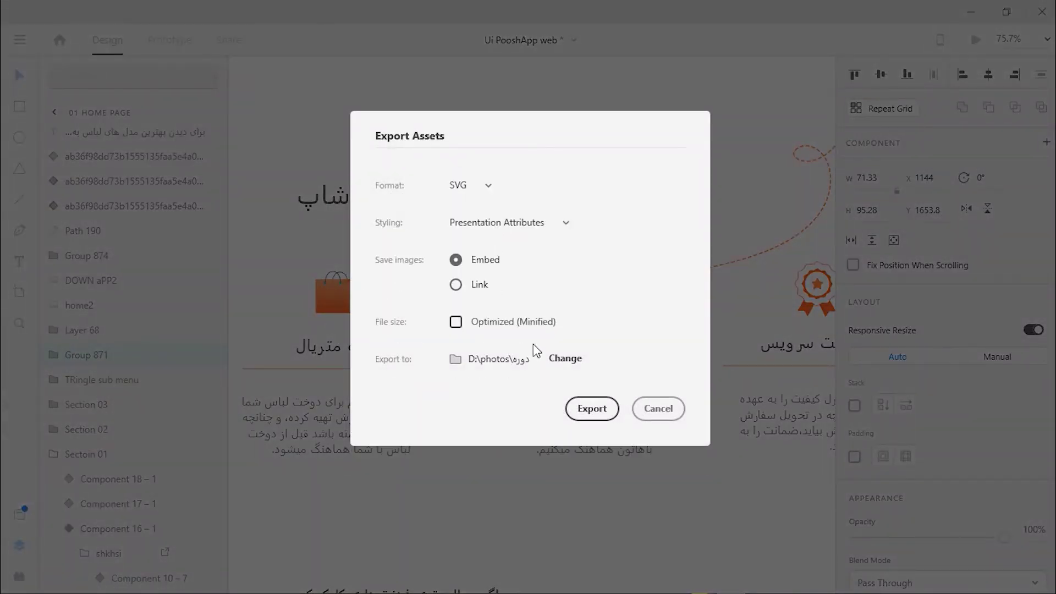
click(586, 415)
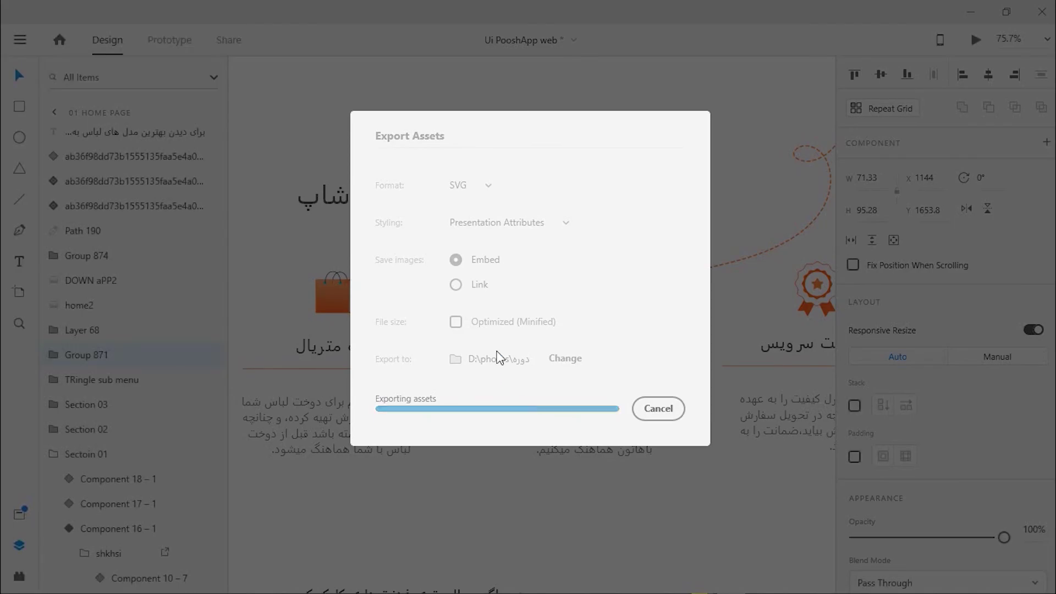
Switch to the دوره folder, open Group 871.svg in Visual Studio Code, highlight its whole SVG code, and minimize the editor.
key(alt+Tab)
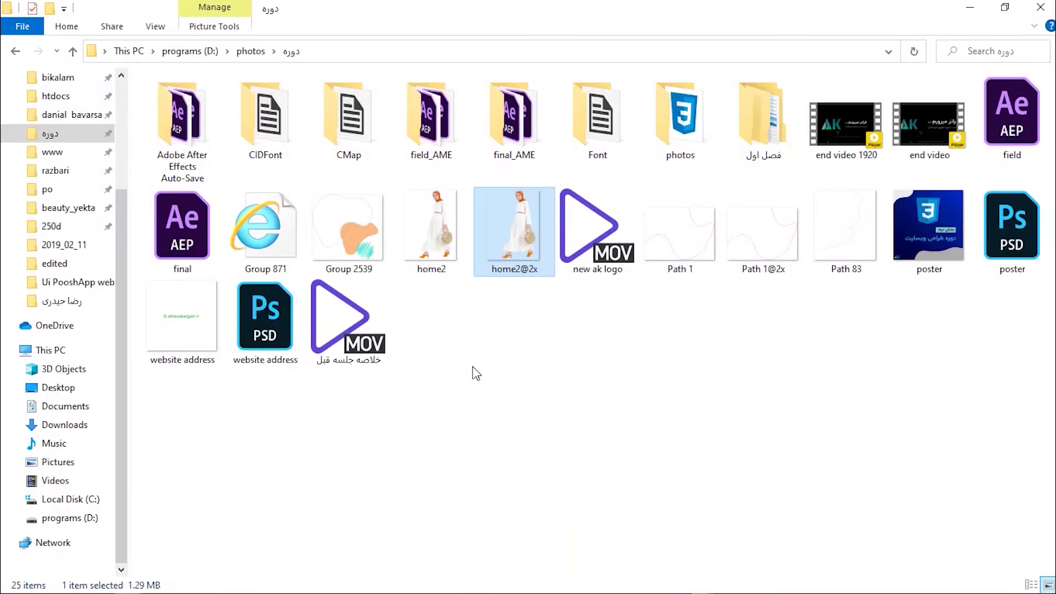
right_click(263, 245)
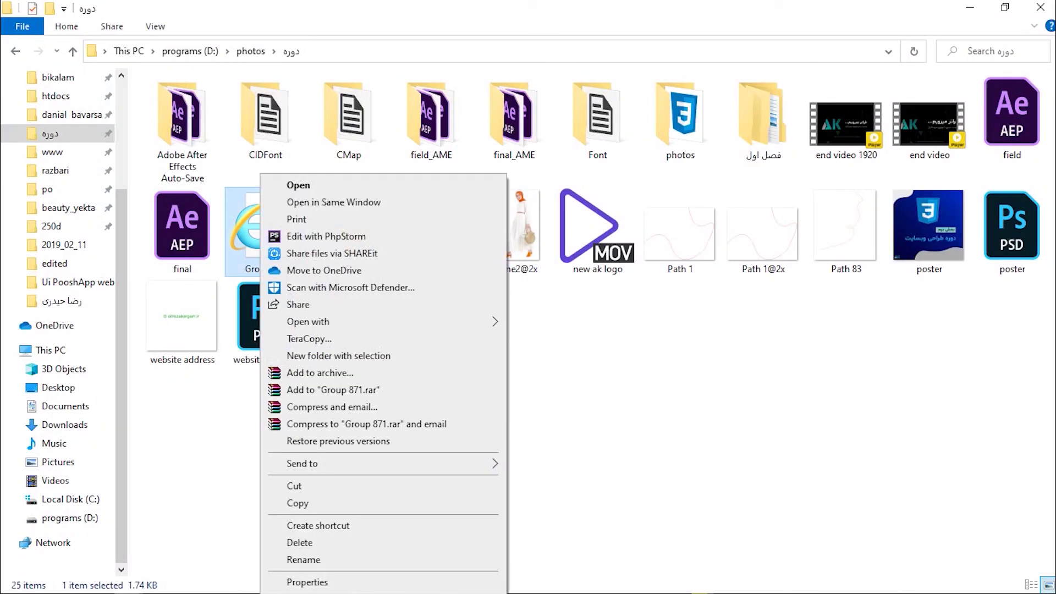
click(622, 465)
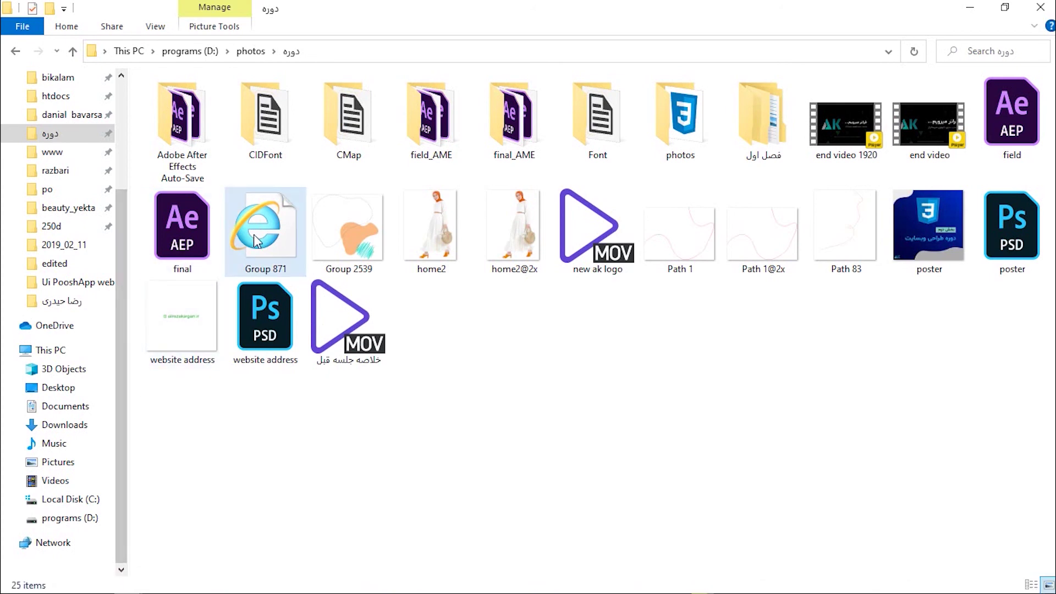
right_click(253, 234)
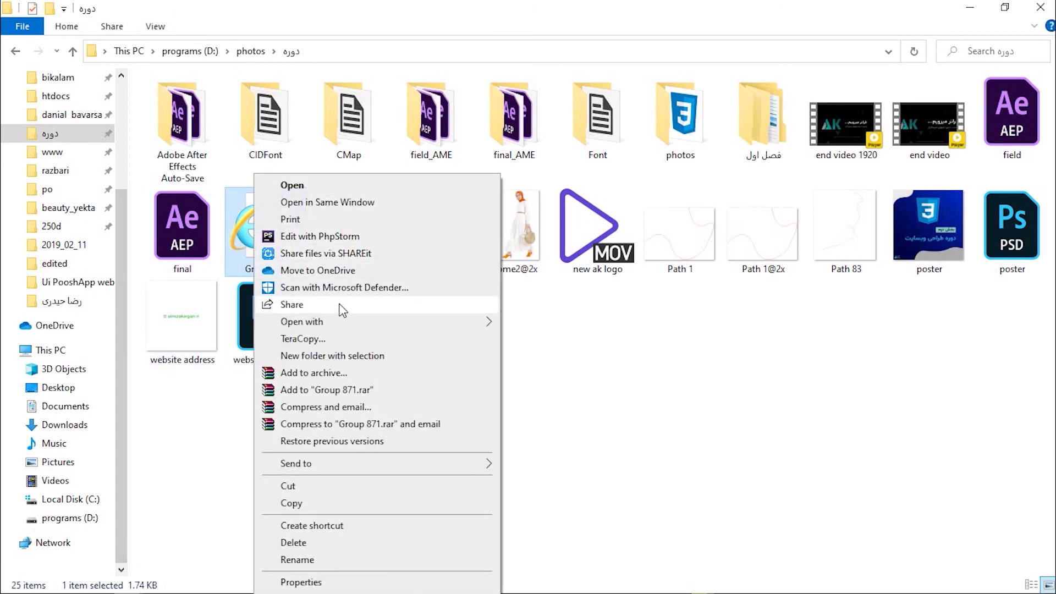
mouse_move(487, 322)
click(540, 388)
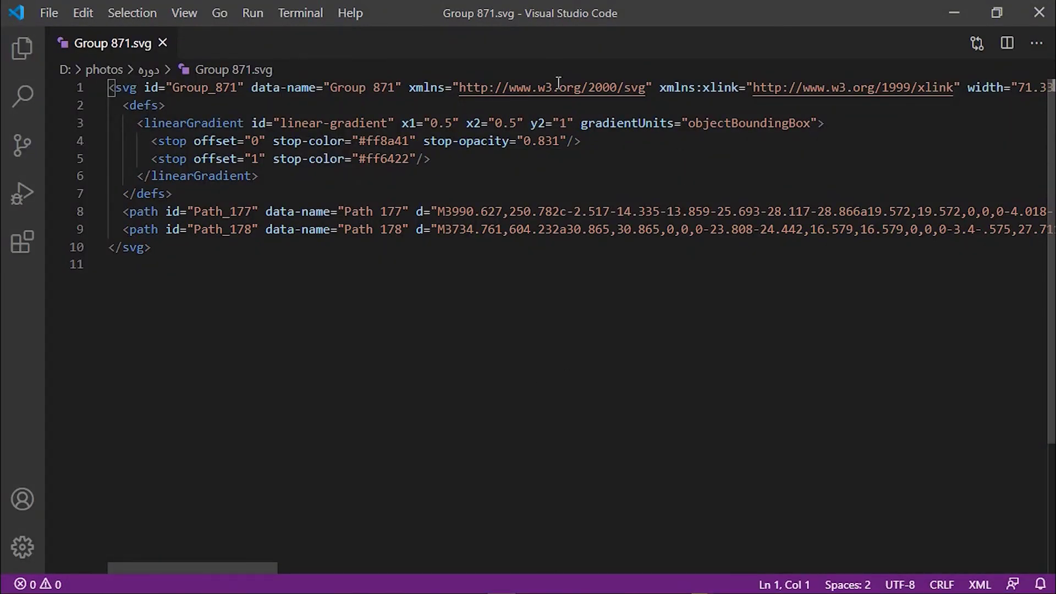
drag(188, 250, 122, 105)
drag(103, 55, 103, 55)
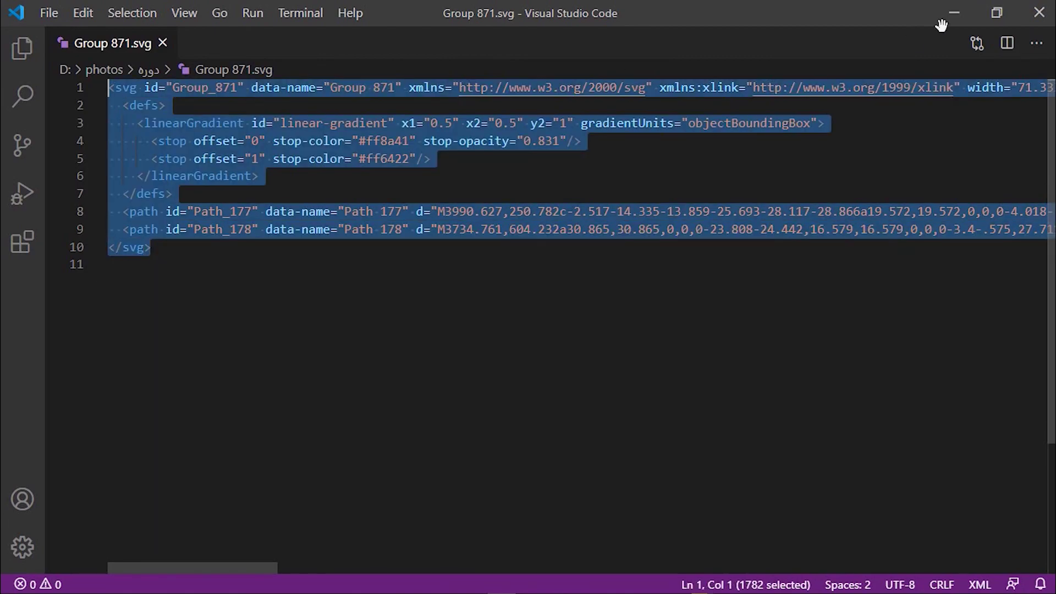
click(954, 12)
Open Group 871.svg in Google Chrome to view the pin icon, close the duplicate tab, and minimize the browser.
right_click(274, 223)
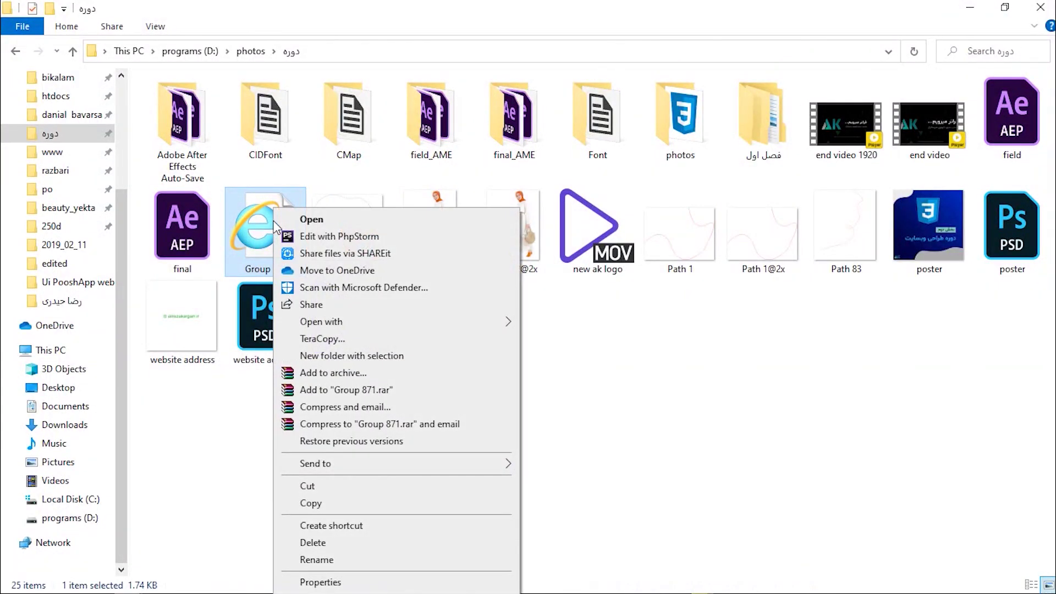
mouse_move(416, 324)
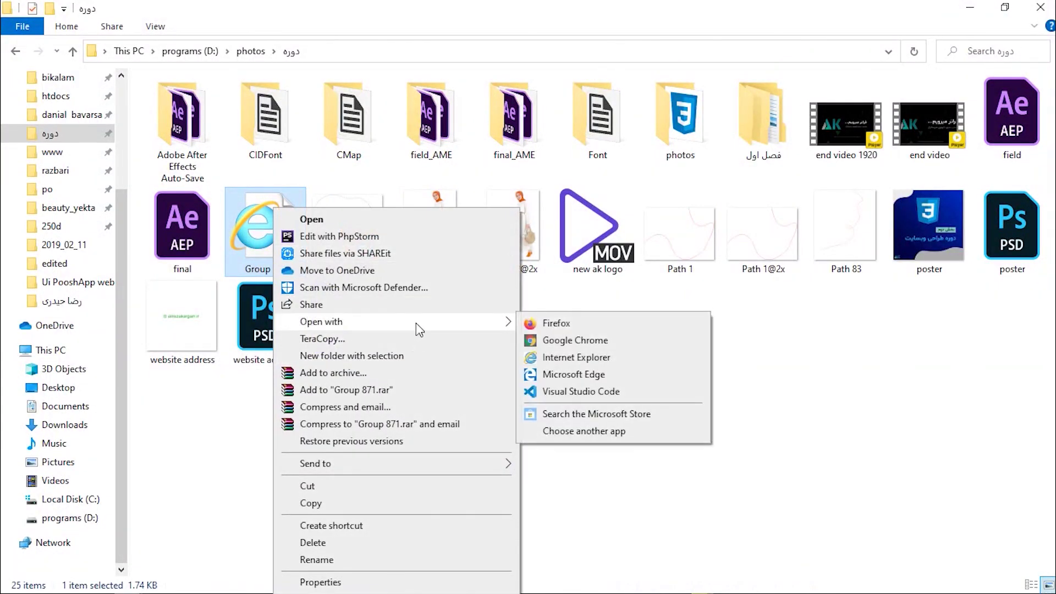
click(567, 338)
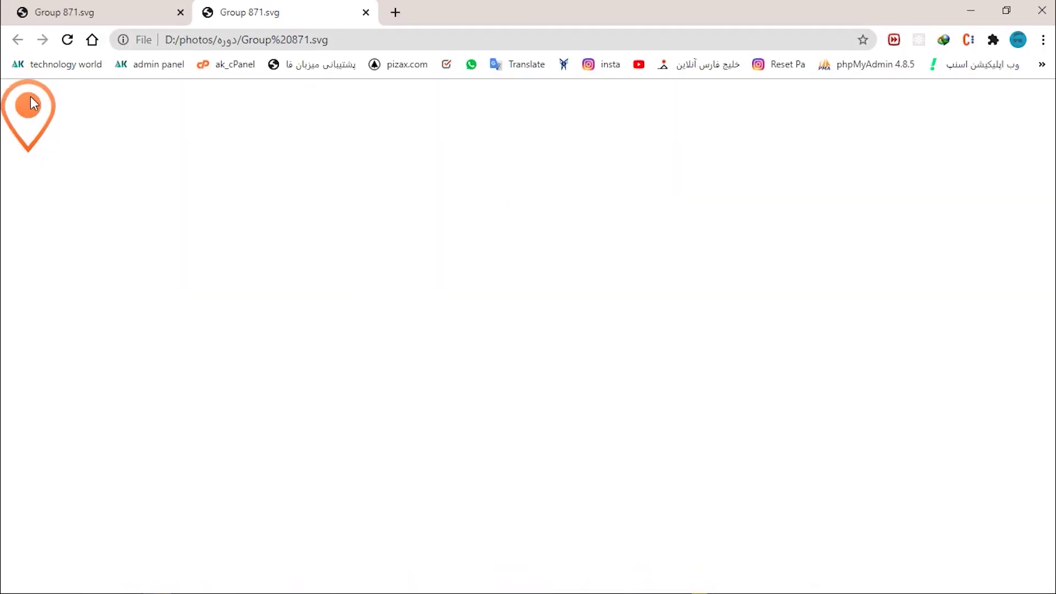
click(365, 12)
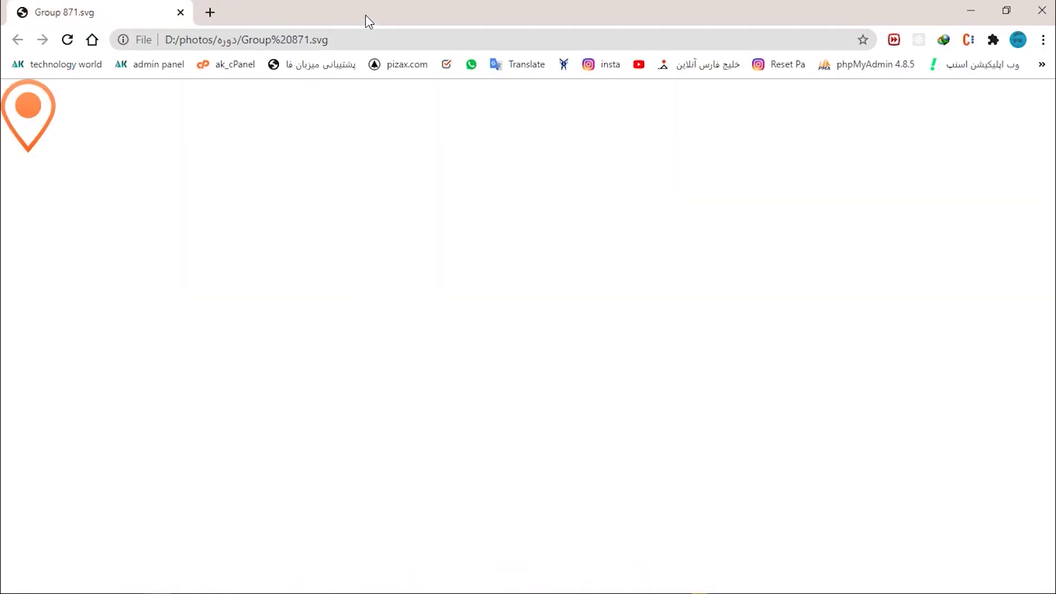
click(970, 10)
Switch back to Adobe XD, review the مزایای سفارش به پوشاپ section, and hide the layer list.
key(alt+Tab)
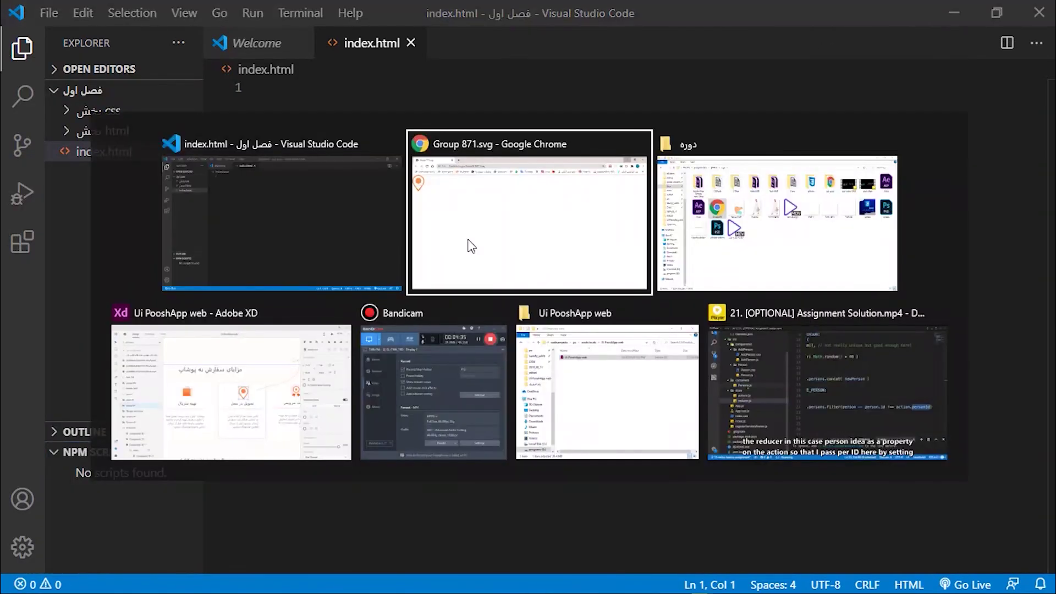
click(267, 390)
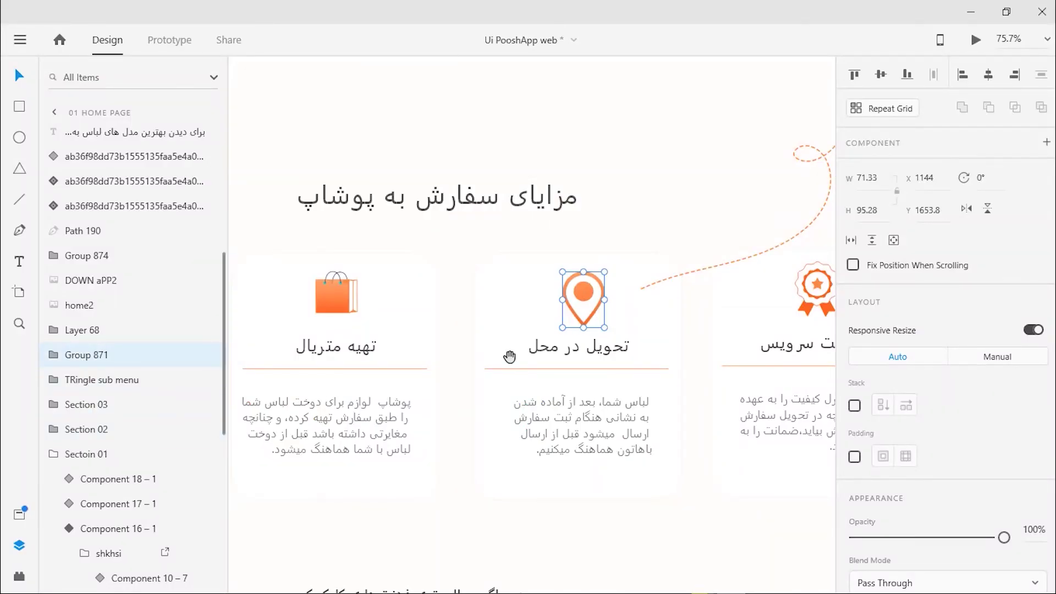
scroll(502, 355, down, 5)
scroll(502, 356, right, 4)
scroll(662, 373, up, 4)
ctrl+scroll(662, 373, down, 5)
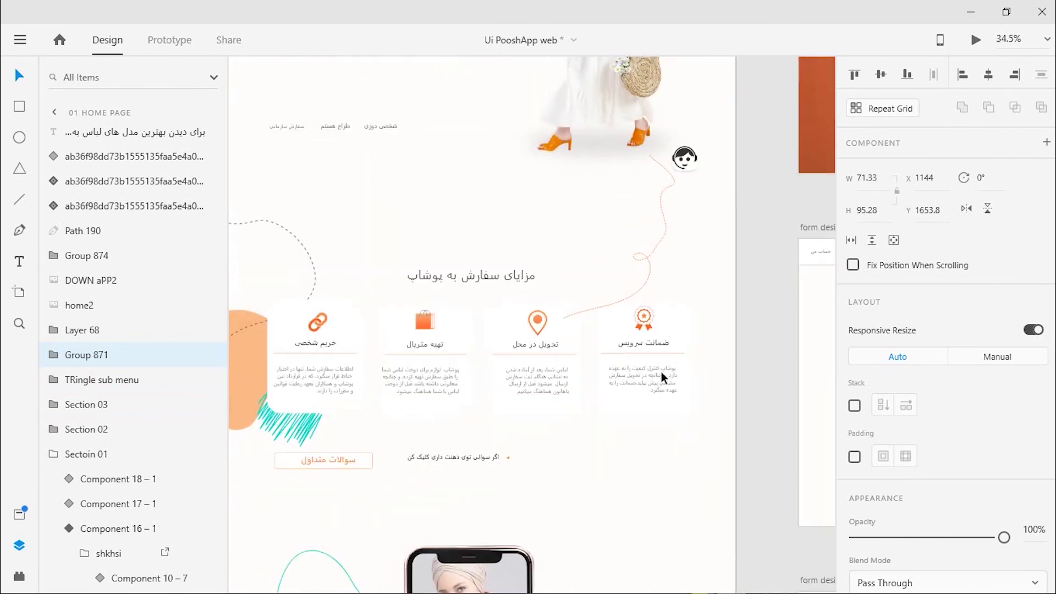
scroll(660, 341, left, 3)
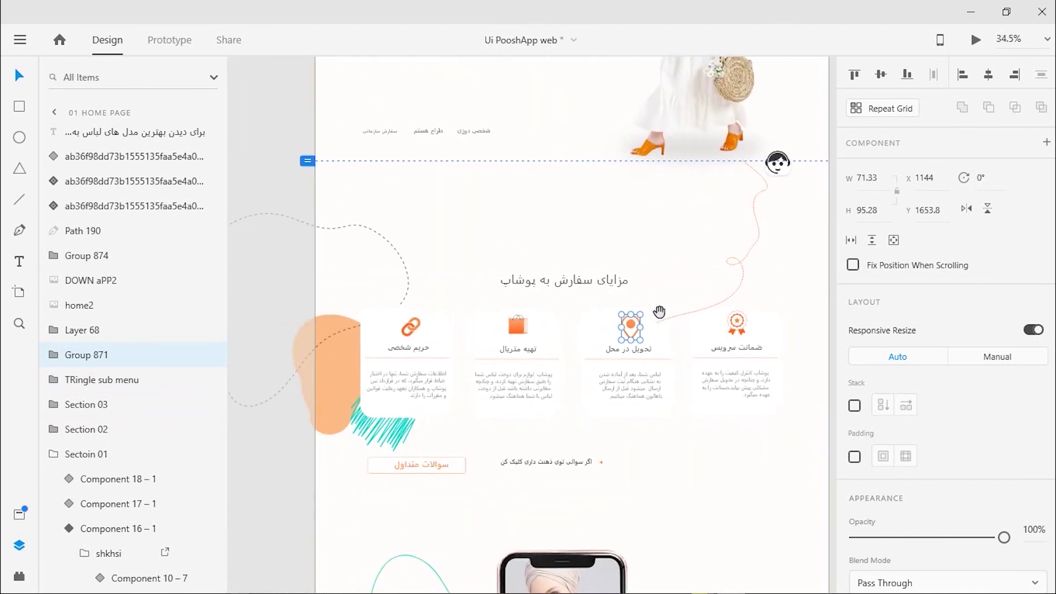
click(19, 545)
drag(419, 409, 492, 424)
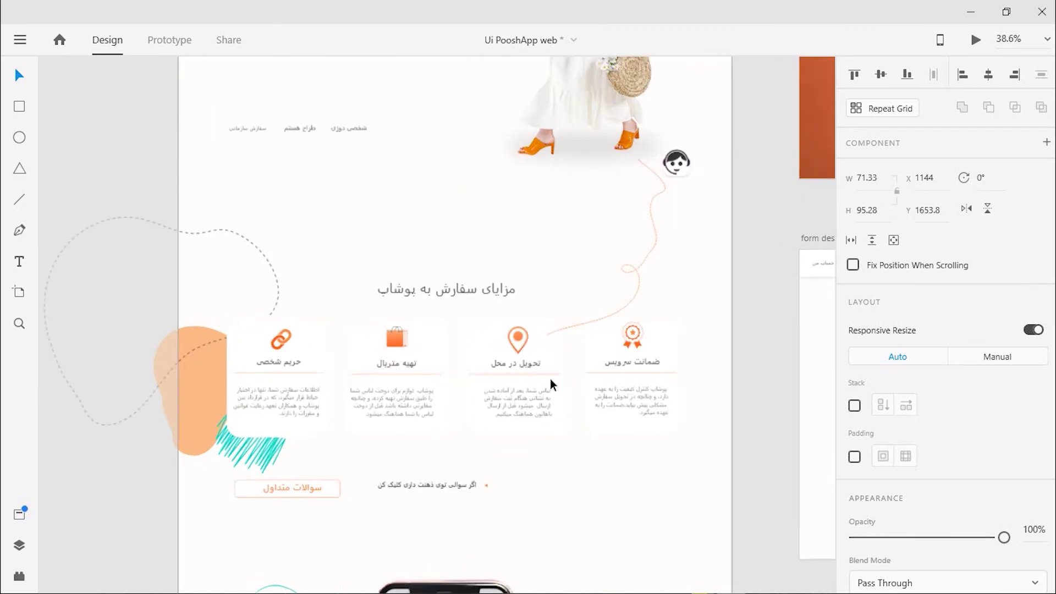
Select the ضمانت سرویس card component in the مزایای سفارش به پوشاپ section.
ctrl+scroll(550, 378, up, 2)
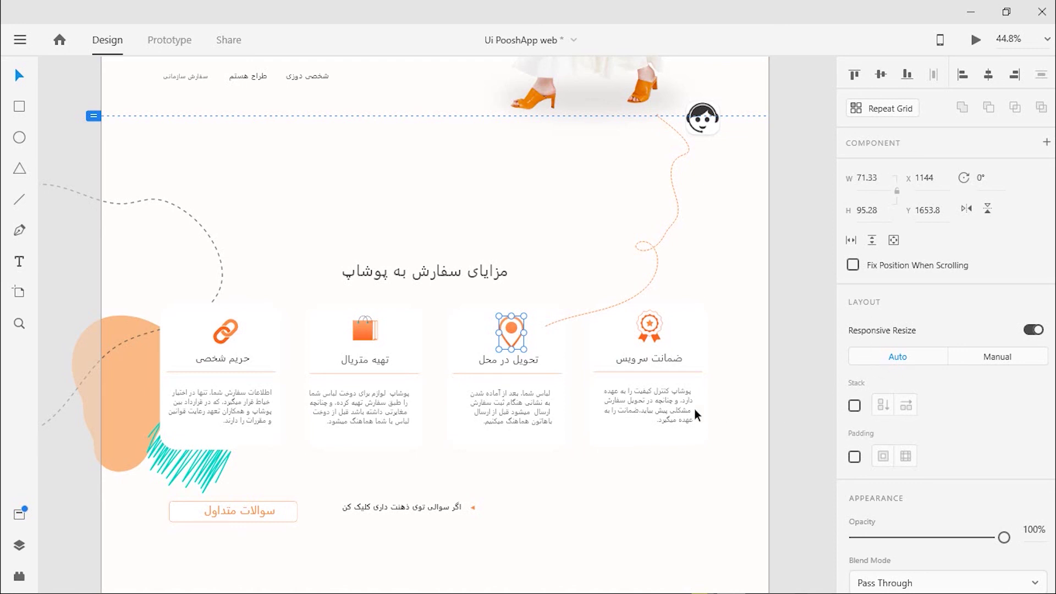
click(652, 358)
click(655, 358)
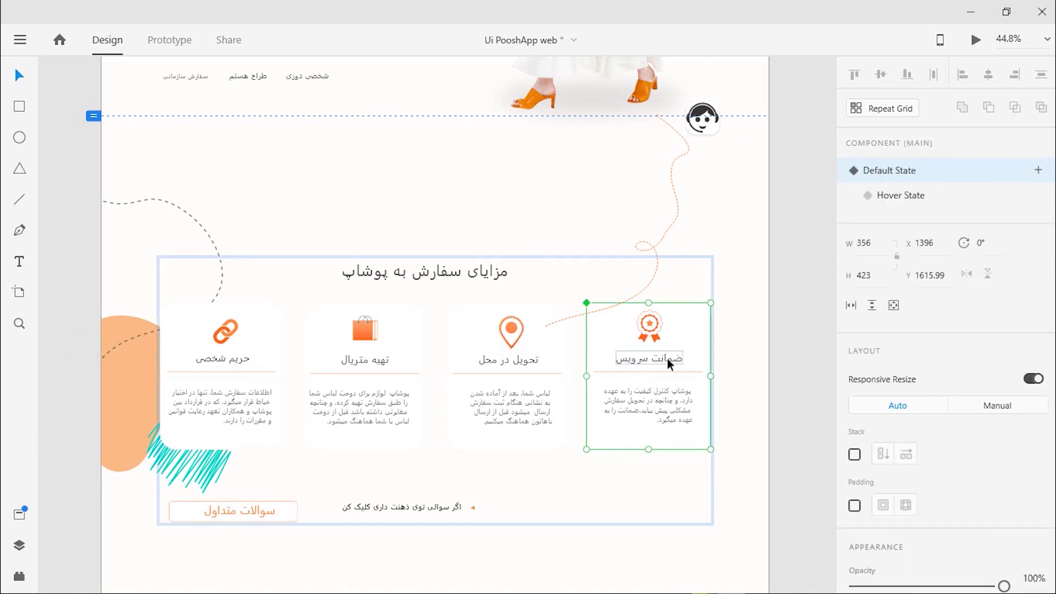
Select the ضمانت سرویس title inside the card and review its layout, text and appearance properties.
click(667, 358)
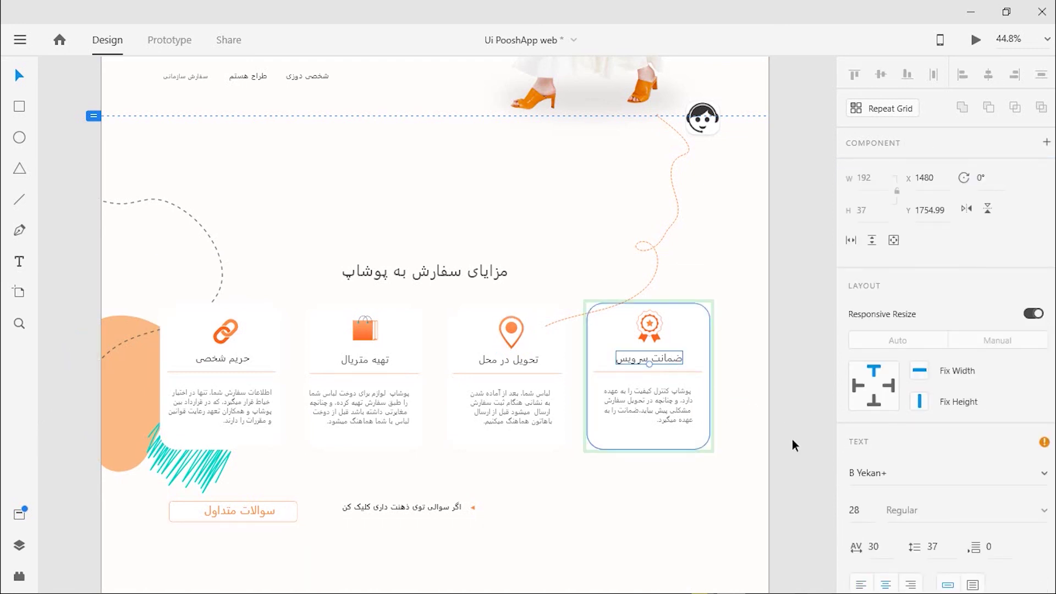
scroll(792, 438, down, 1)
scroll(916, 480, down, 3)
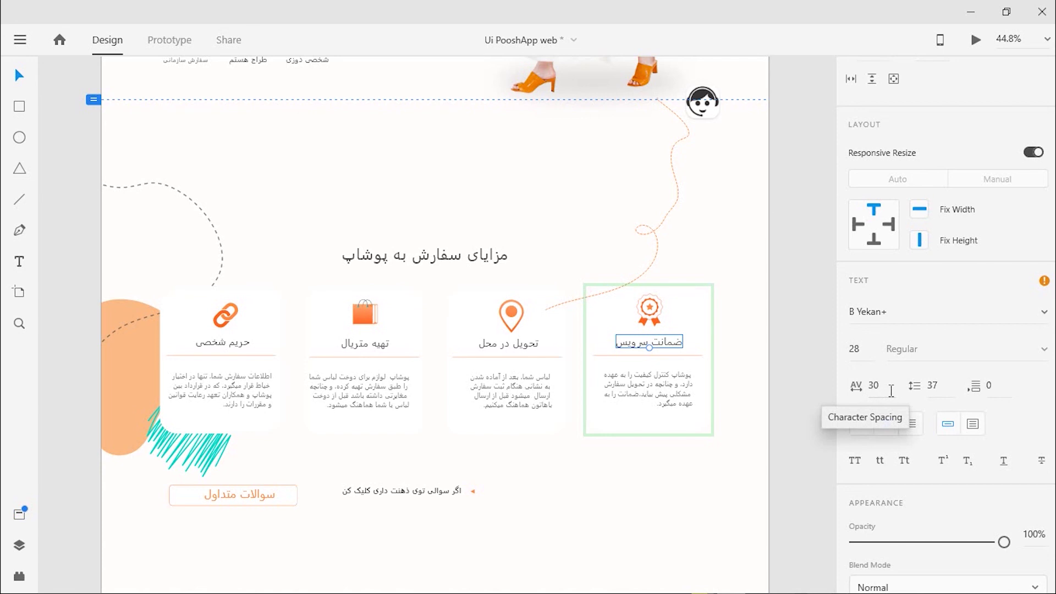
scroll(896, 468, down, 3)
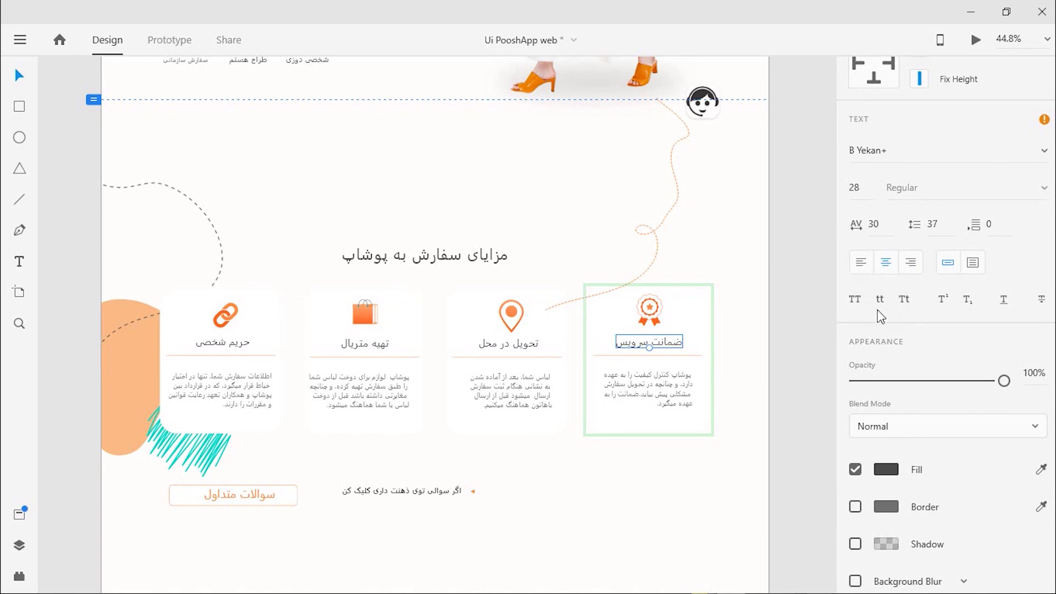
scroll(877, 310, down, 1)
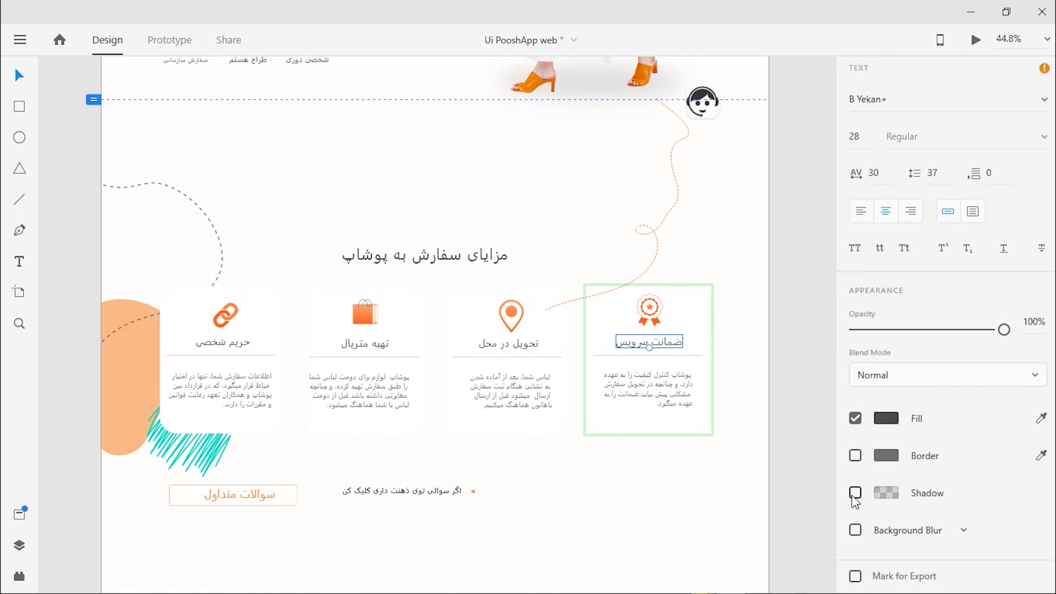
Toggle the shadow of the ضمانت سرویس title on to examine its X, Y and B settings, and switch it off again.
click(883, 492)
click(855, 492)
click(855, 492)
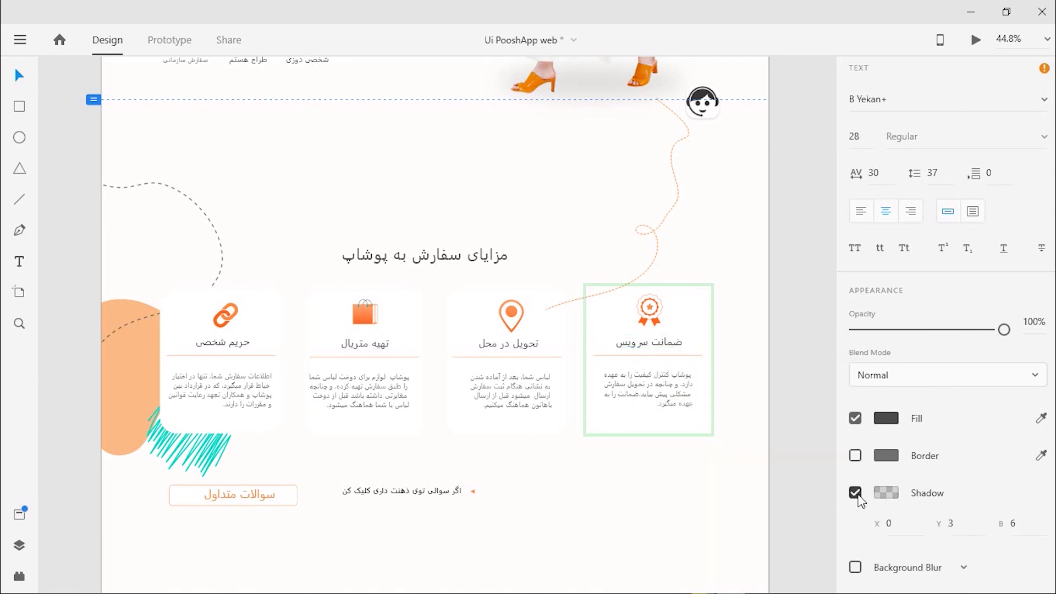
click(893, 526)
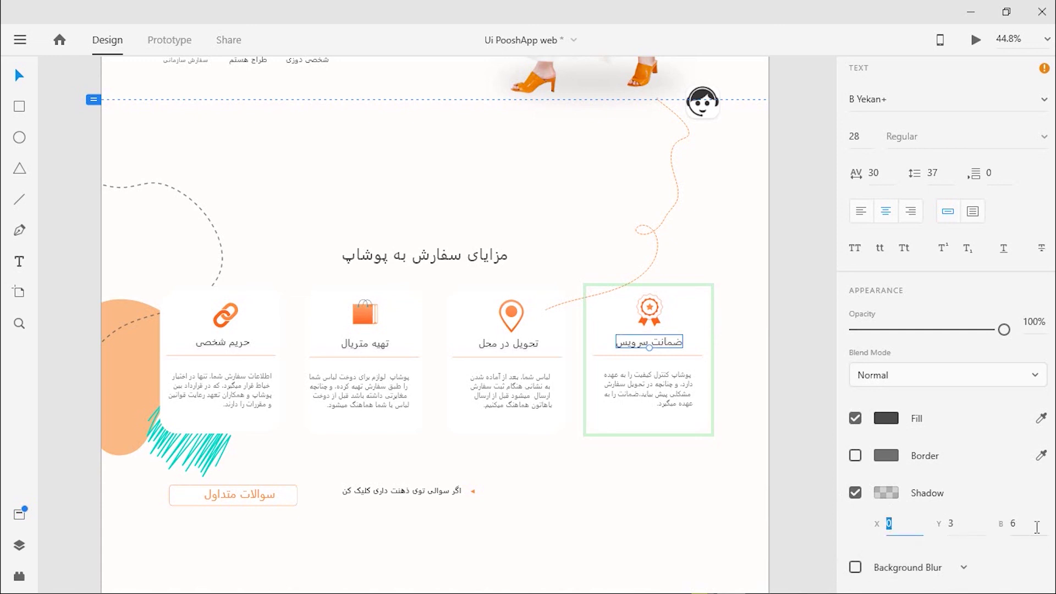
scroll(919, 553, down, 1)
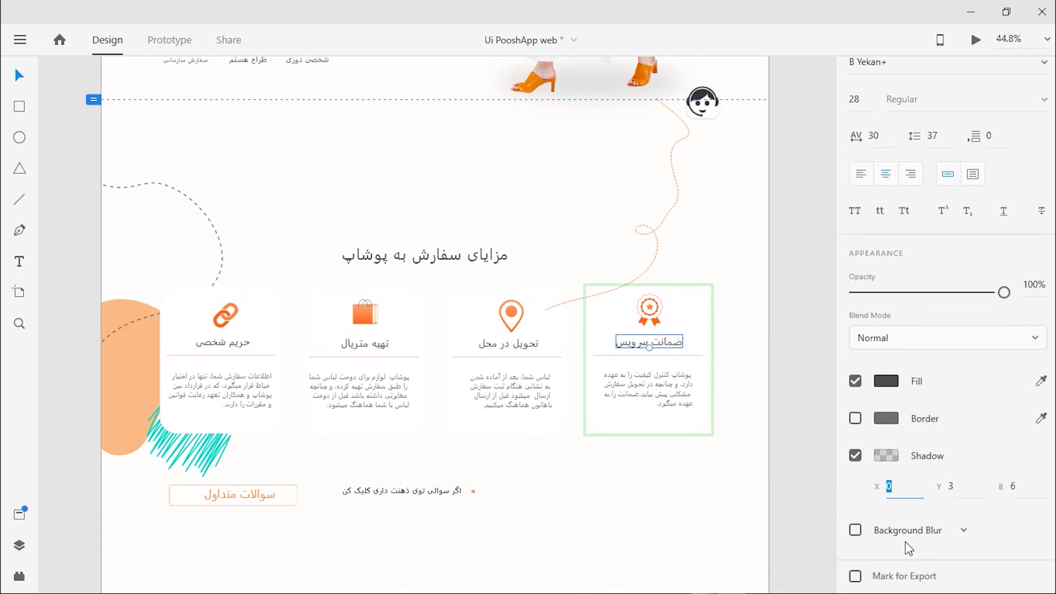
click(856, 457)
click(855, 492)
click(856, 493)
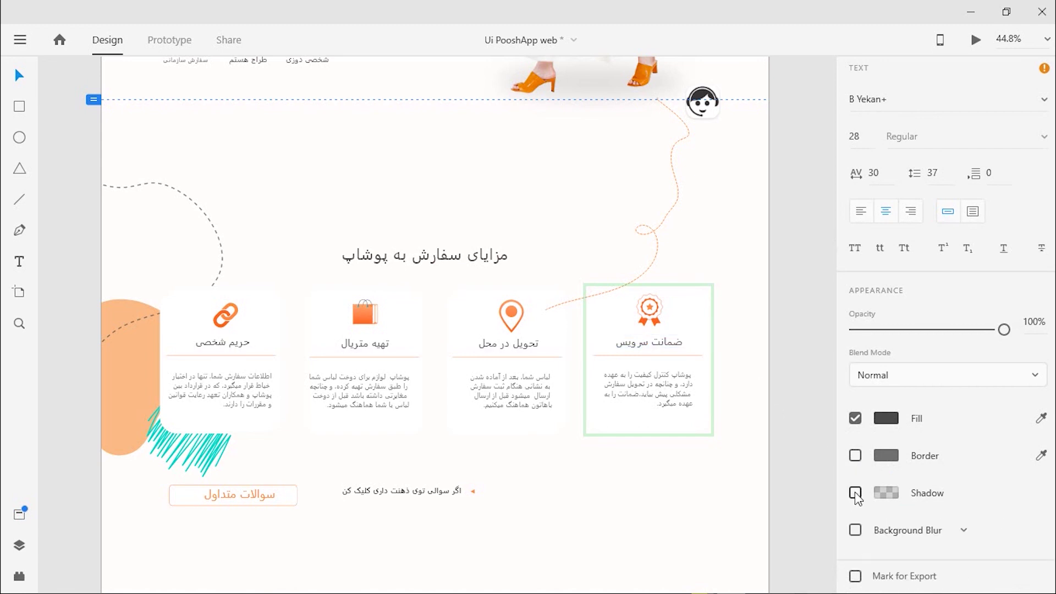
Try a black #000000 shadow at 84% opacity on the ضمانت سرویس title, and close the colour picker.
click(884, 492)
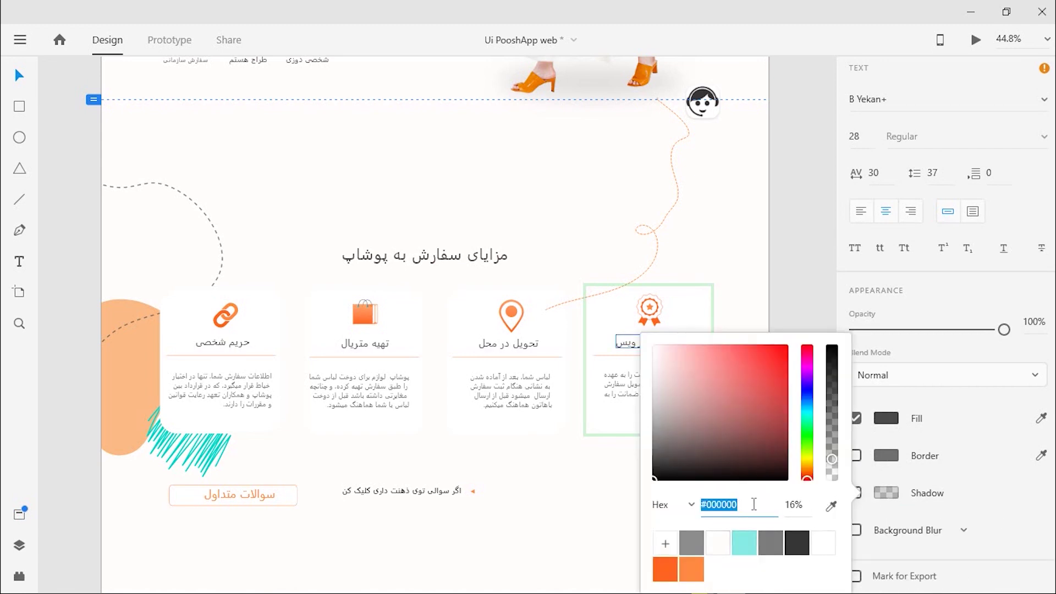
key(Tab)
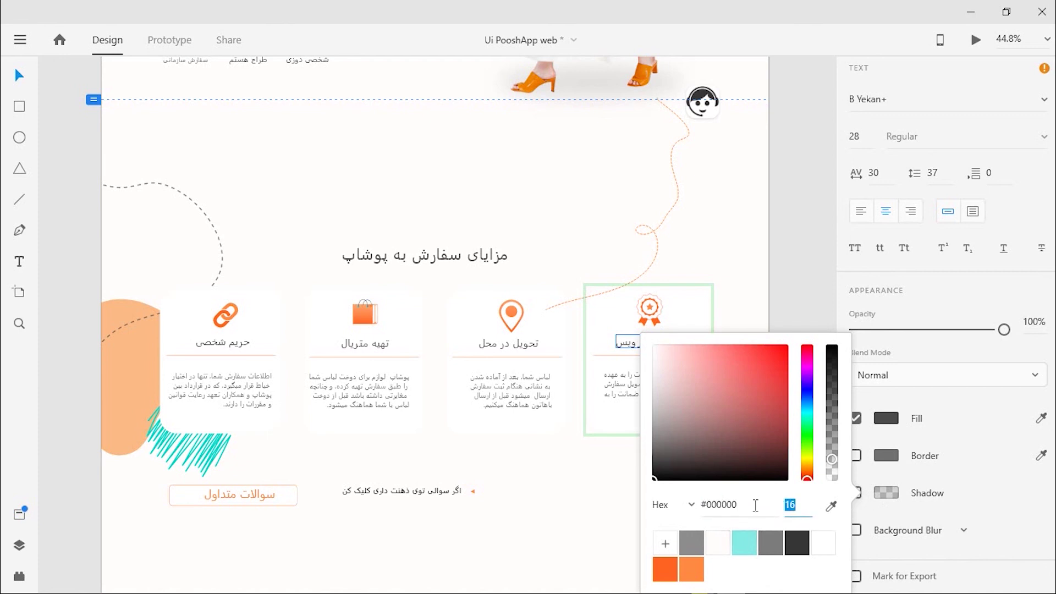
drag(832, 459, 832, 436)
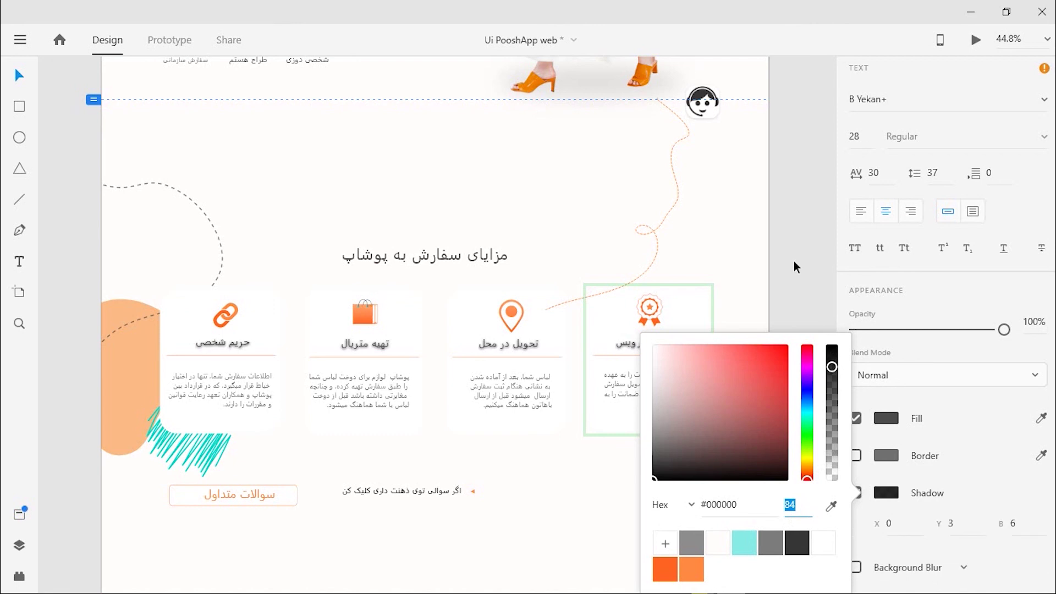
click(794, 261)
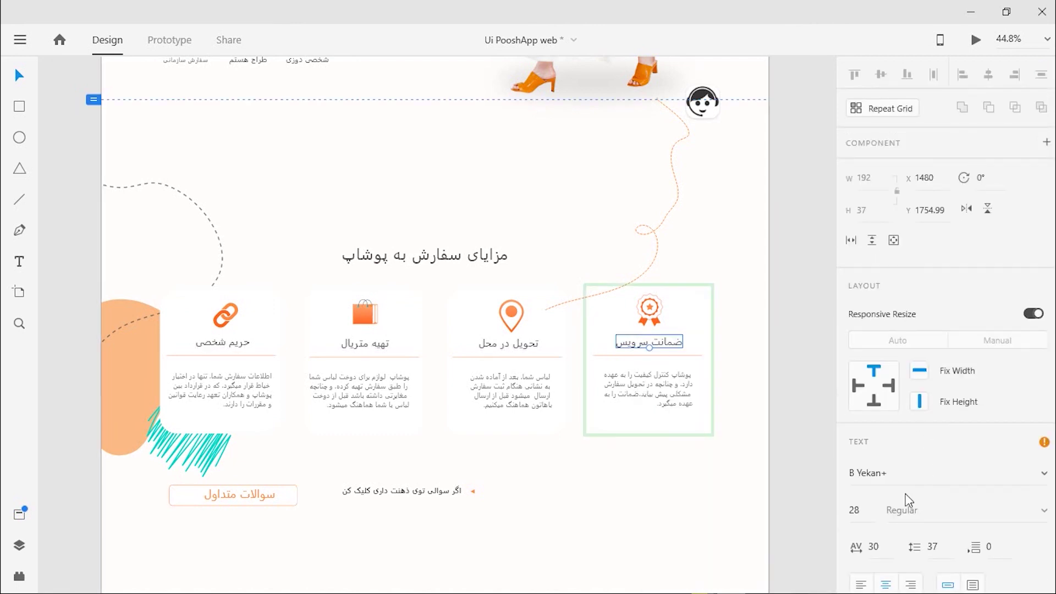
scroll(899, 510, down, 4)
scroll(899, 511, up, 3)
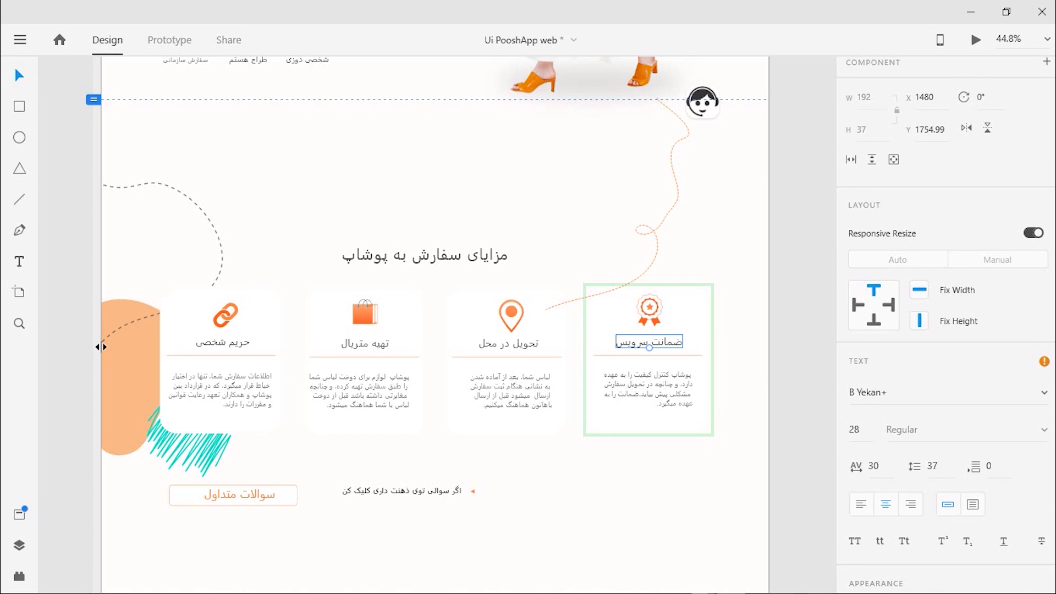
mouse_move(677, 588)
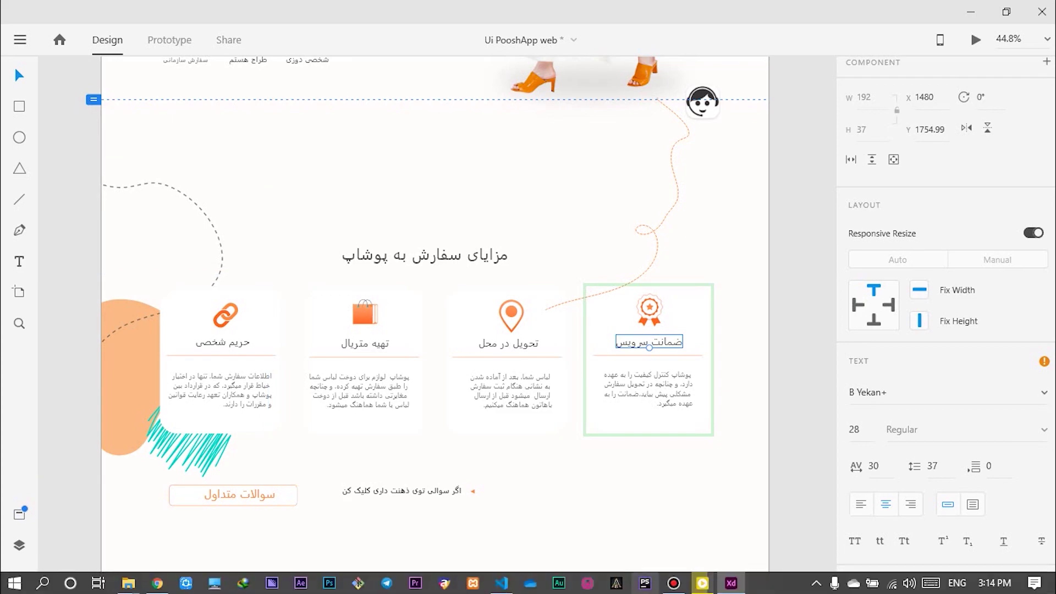
click(675, 584)
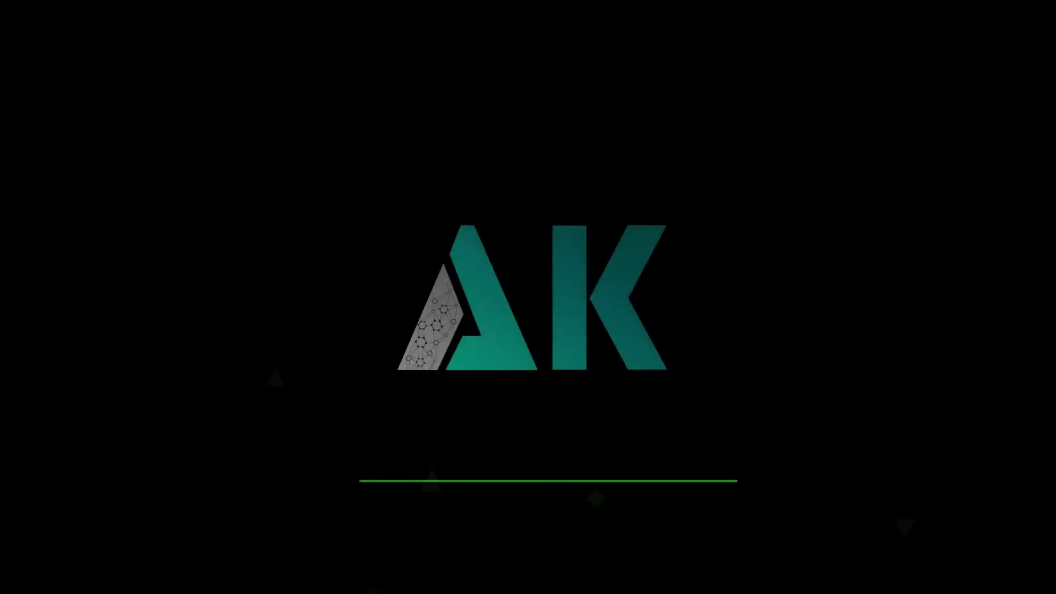